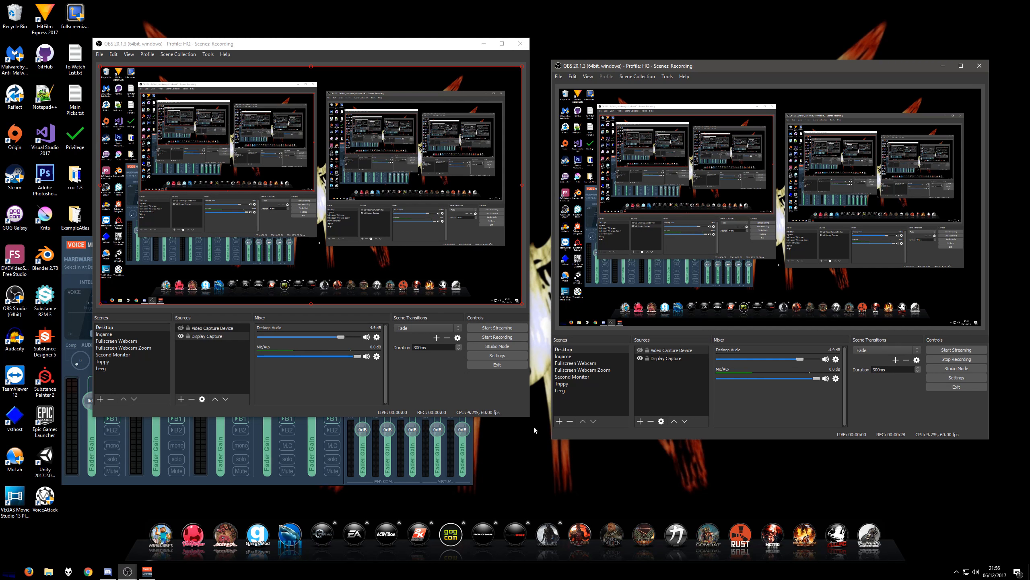
# Step: Minimize the OBS window that is recording and close the VoiceMeeter Banana mixer window
pyautogui.moveTo(753, 68); pyautogui.dragTo(755, 78)
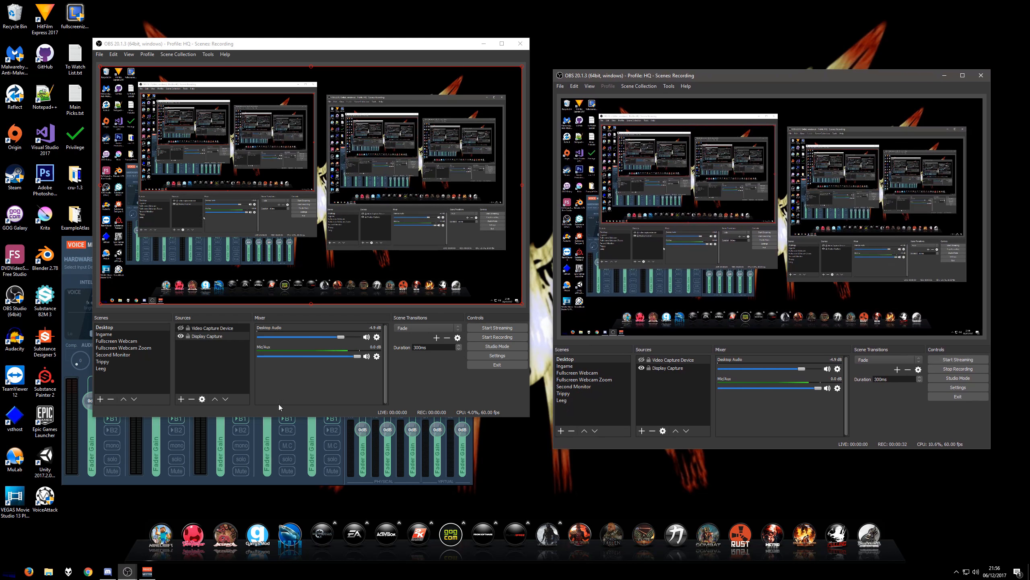
pyautogui.click(944, 76)
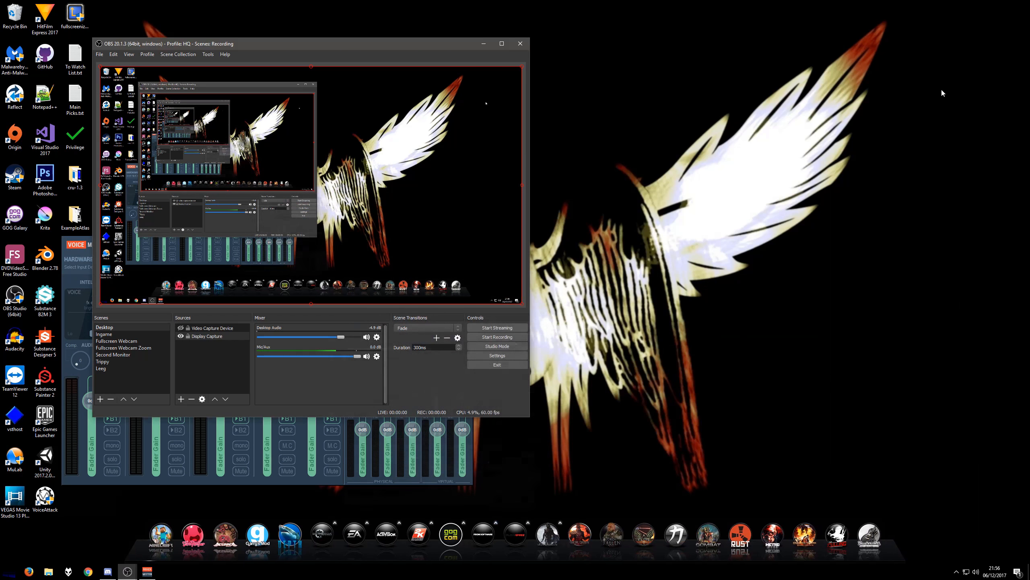
pyautogui.click(425, 482)
pyautogui.moveTo(244, 264); pyautogui.dragTo(762, 232)
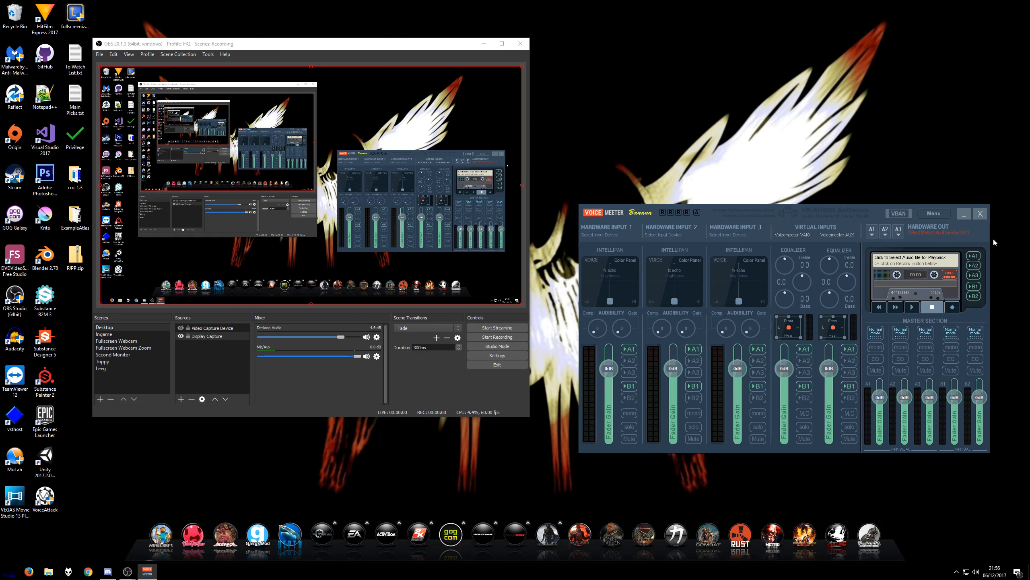
pyautogui.click(980, 213)
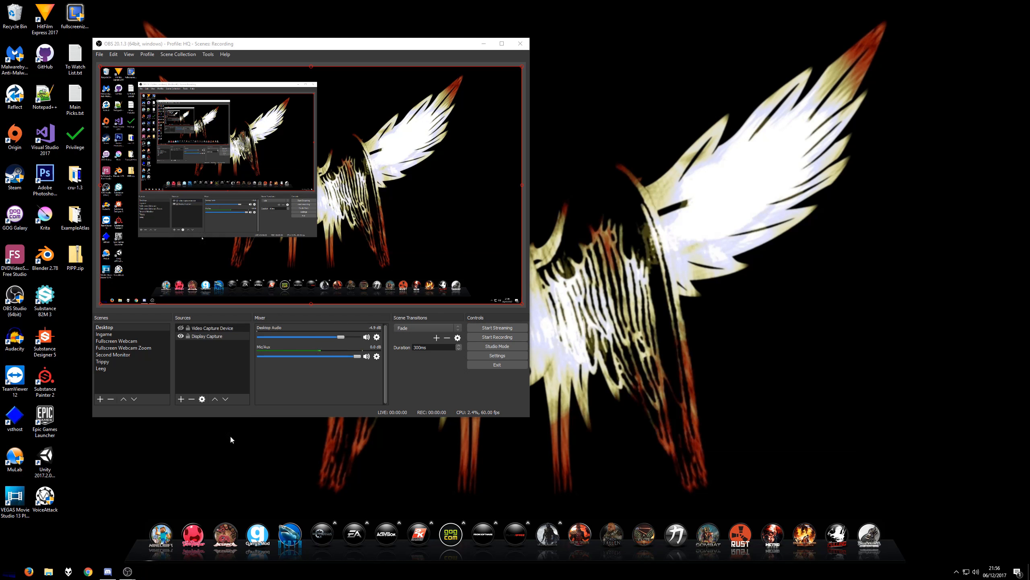
pyautogui.click(88, 572)
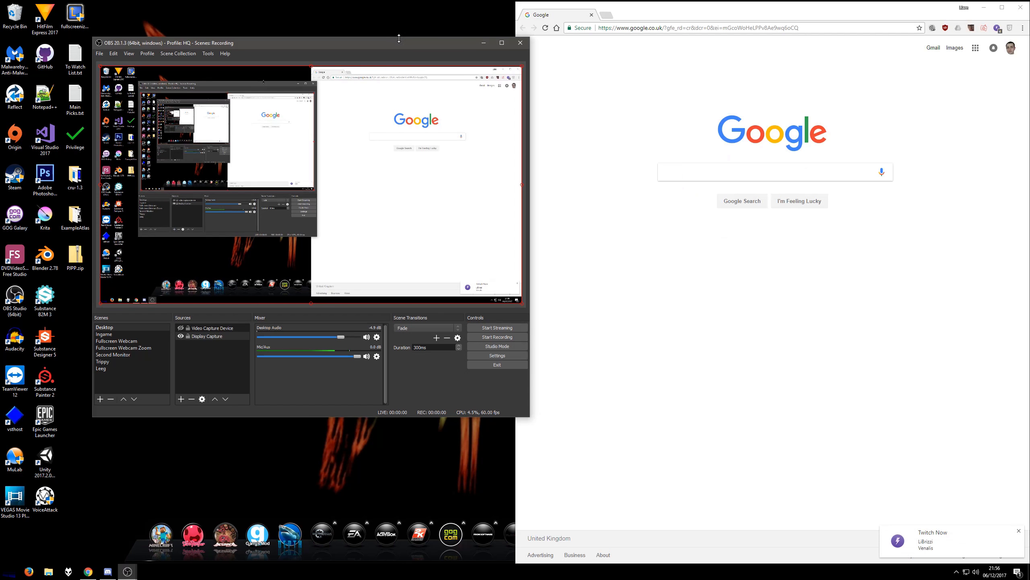
pyautogui.moveTo(401, 47); pyautogui.dragTo(369, 46)
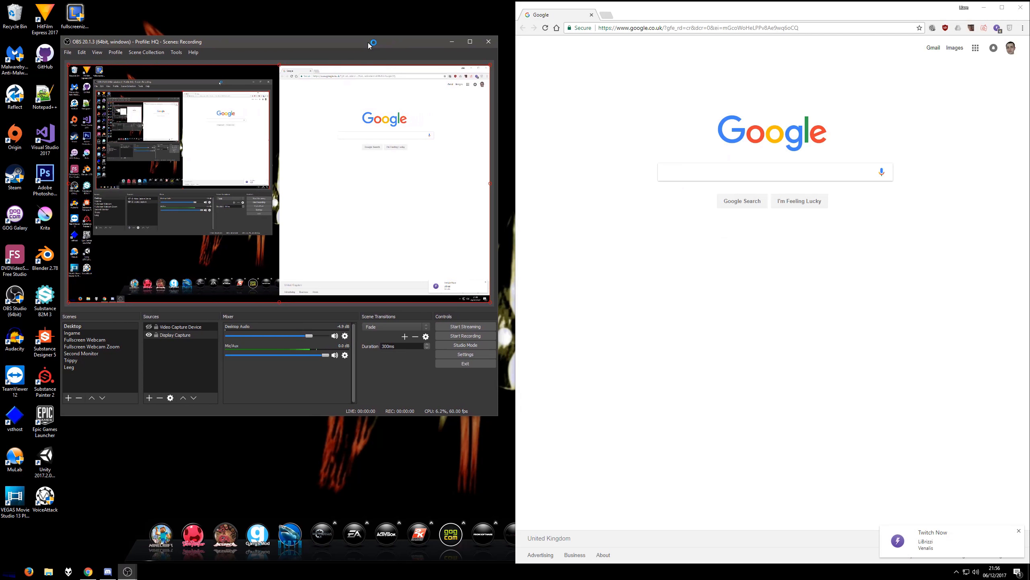
pyautogui.click(640, 28)
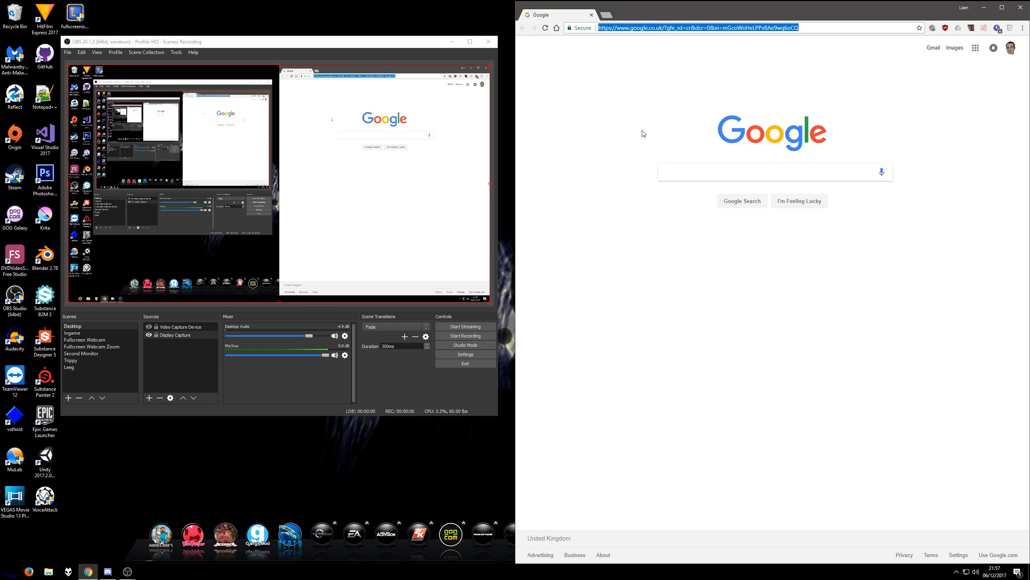
pyautogui.write('voice')
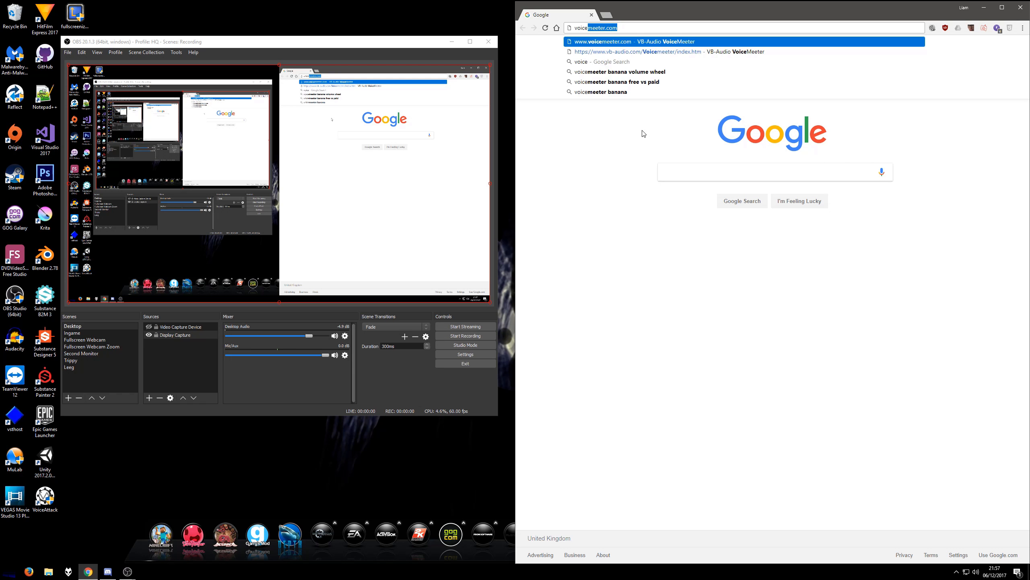
pyautogui.write('mee')
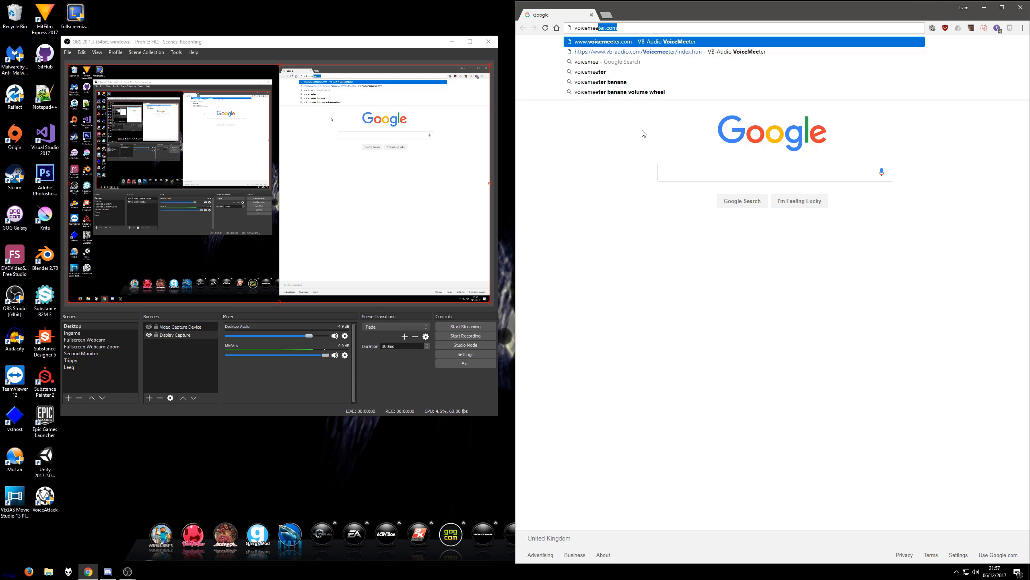
pyautogui.press('Return')
pyautogui.moveTo(631, 29); pyautogui.dragTo(732, 32)
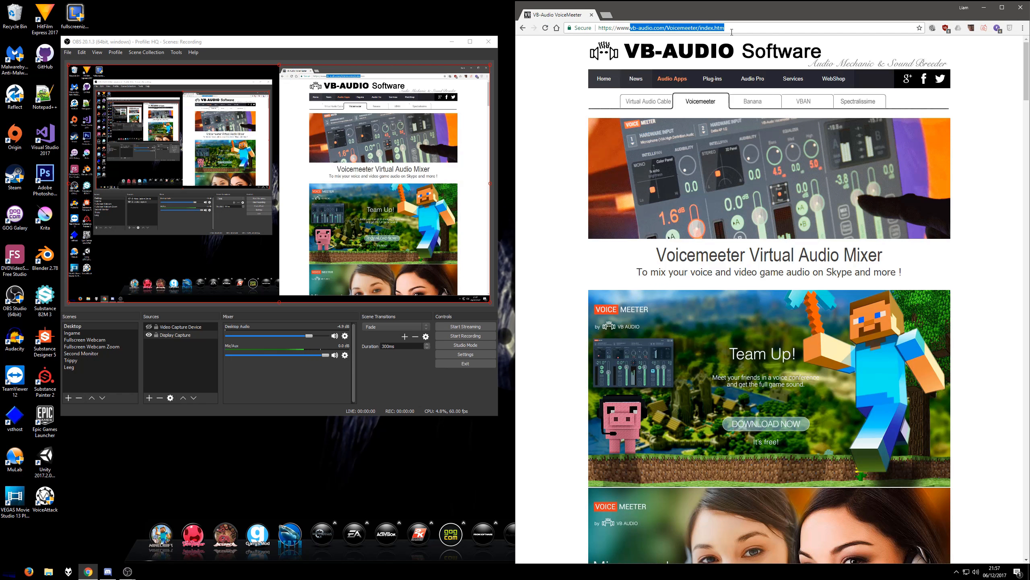
pyautogui.click(802, 28)
pyautogui.click(541, 245)
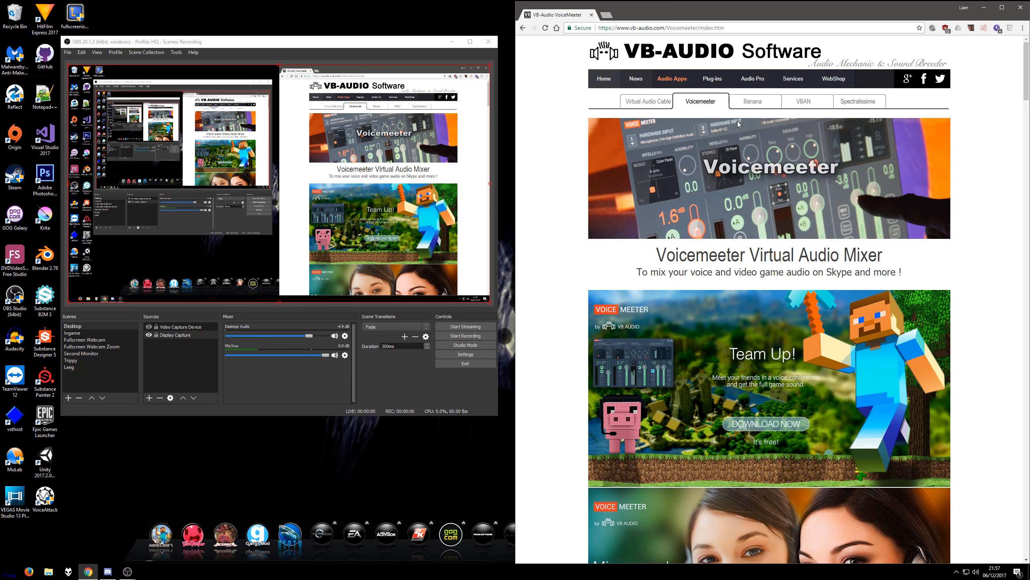
# Step: Open the Voicemeeter Banana page and look over its install and download section
pyautogui.click(751, 103)
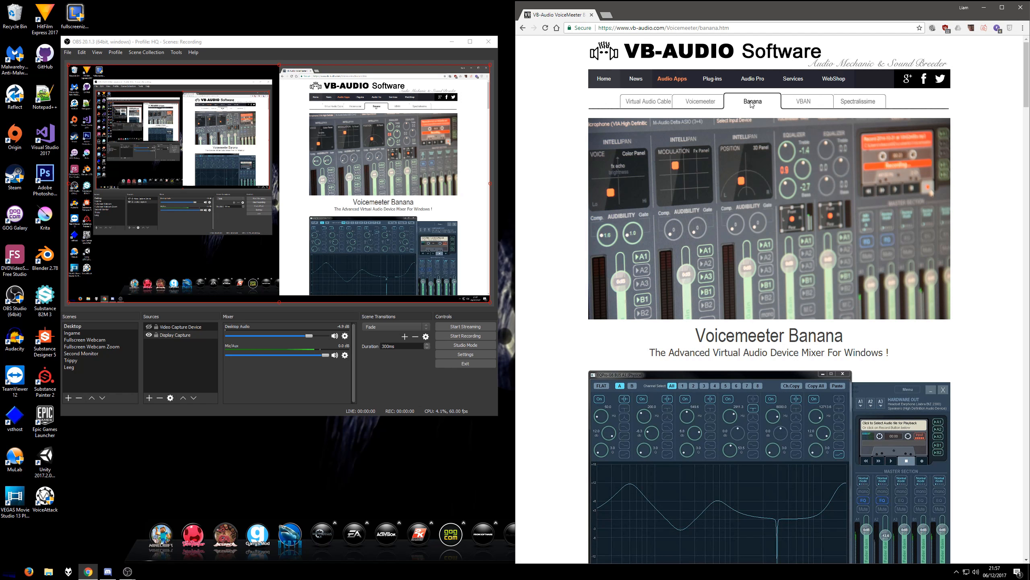
pyautogui.moveTo(1026, 89); pyautogui.dragTo(1021, 337)
pyautogui.scroll(-6, 1022, 117)
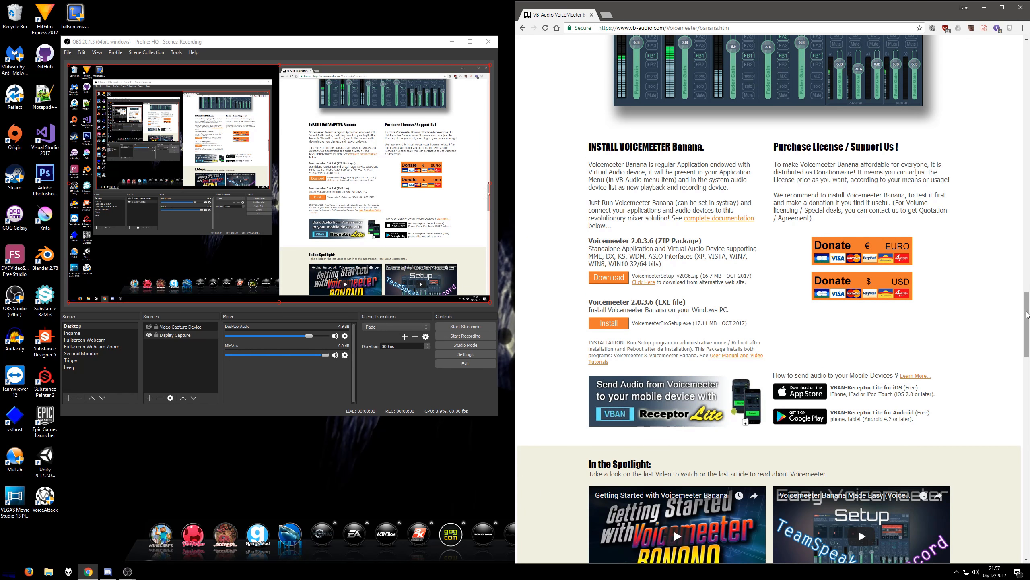
pyautogui.moveTo(1025, 324); pyautogui.dragTo(1023, 65)
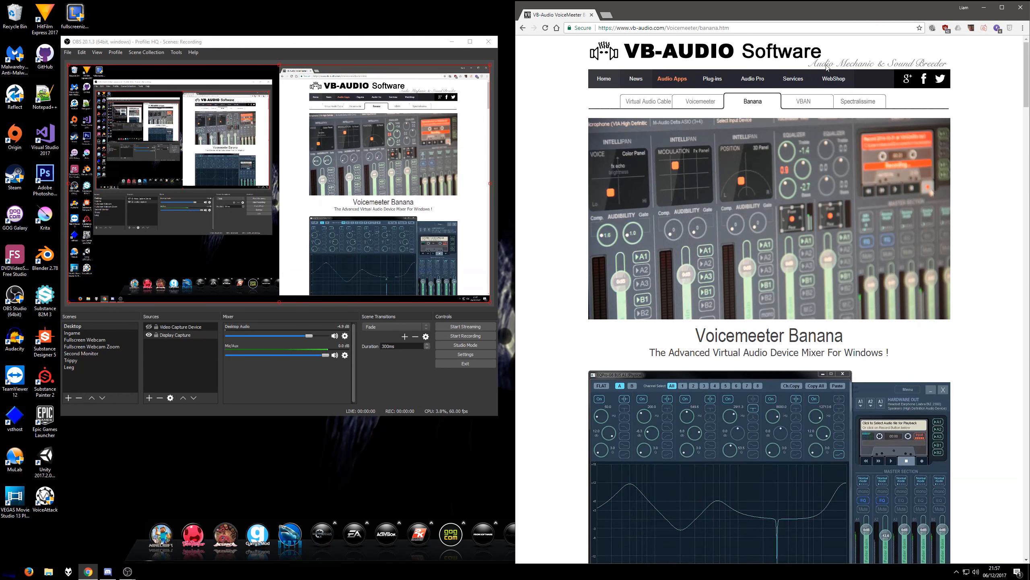
# Step: Open the Virtual Audio Cable page and examine the VB-CABLE driver download and additional cables sections
pyautogui.click(656, 103)
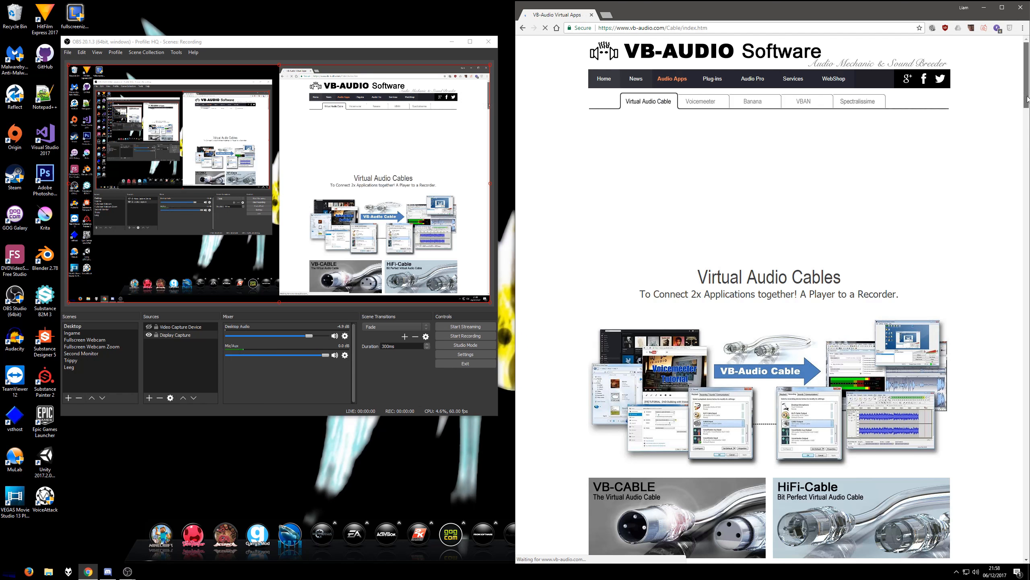
pyautogui.moveTo(1026, 98); pyautogui.dragTo(1027, 186)
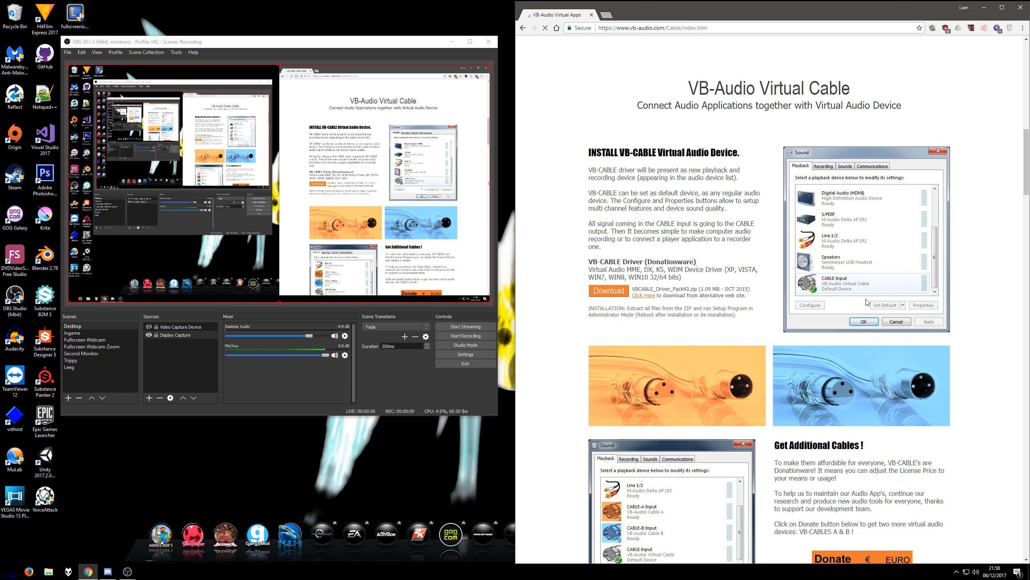
pyautogui.moveTo(1027, 173); pyautogui.dragTo(1027, 194)
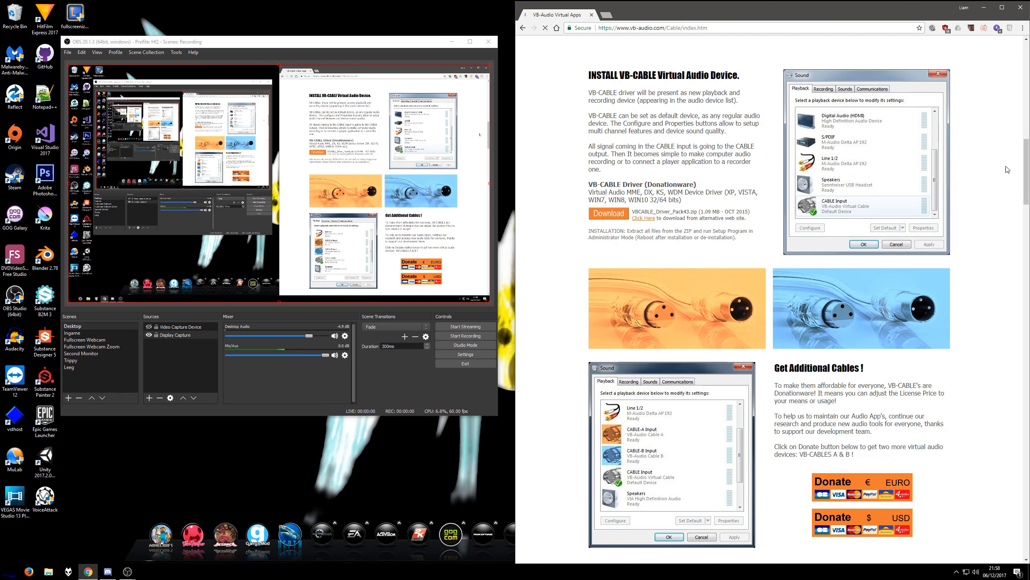
pyautogui.scroll(-4, 1008, 170)
pyautogui.scroll(4, 1007, 170)
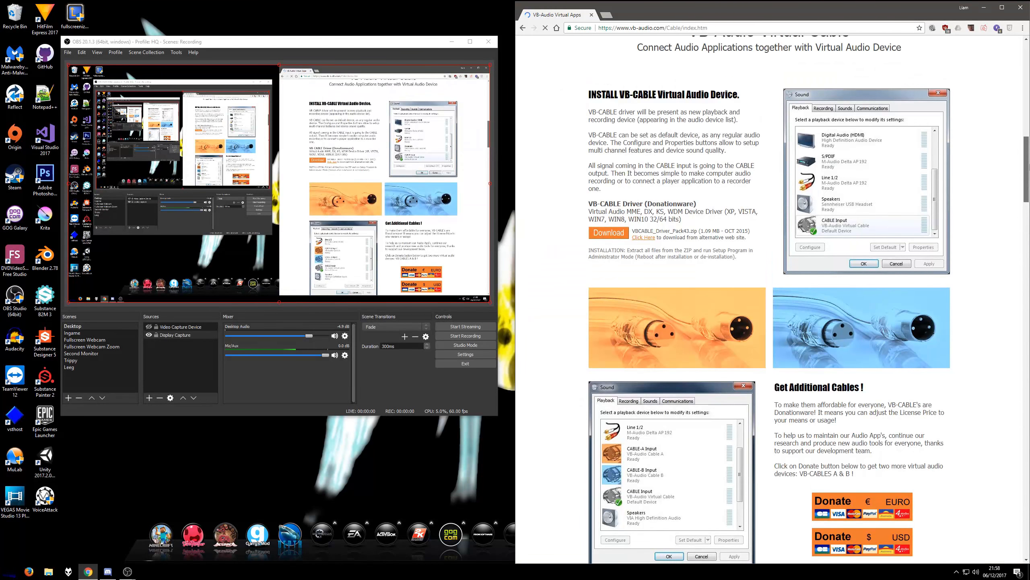
pyautogui.moveTo(1029, 164); pyautogui.dragTo(1029, 165)
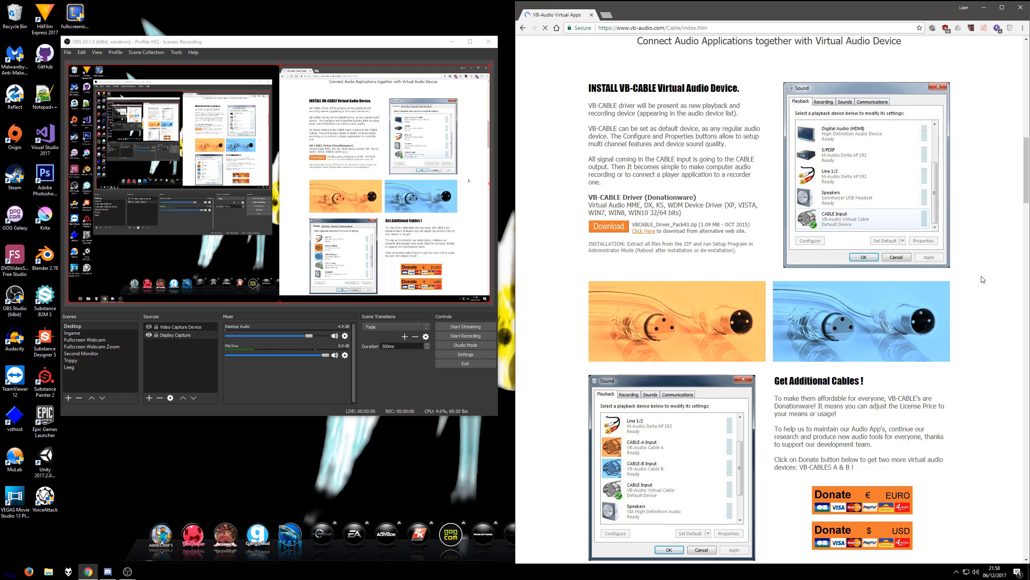
pyautogui.moveTo(1029, 198)
pyautogui.mouseDown()
pyautogui.moveTo(1029, 188)
pyautogui.moveTo(1028, 199)
pyautogui.mouseUp()
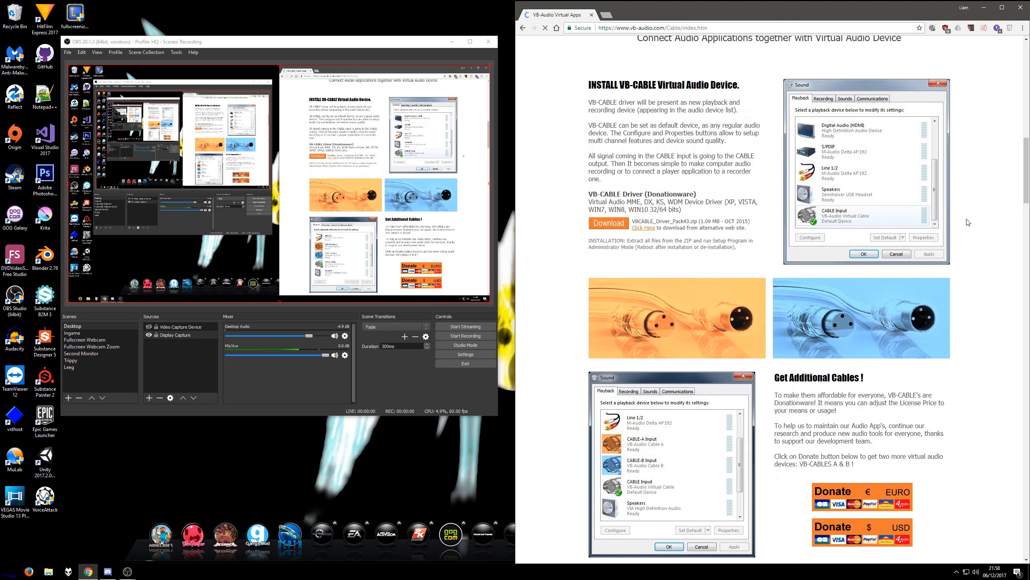
pyautogui.scroll(-1, 990, 244)
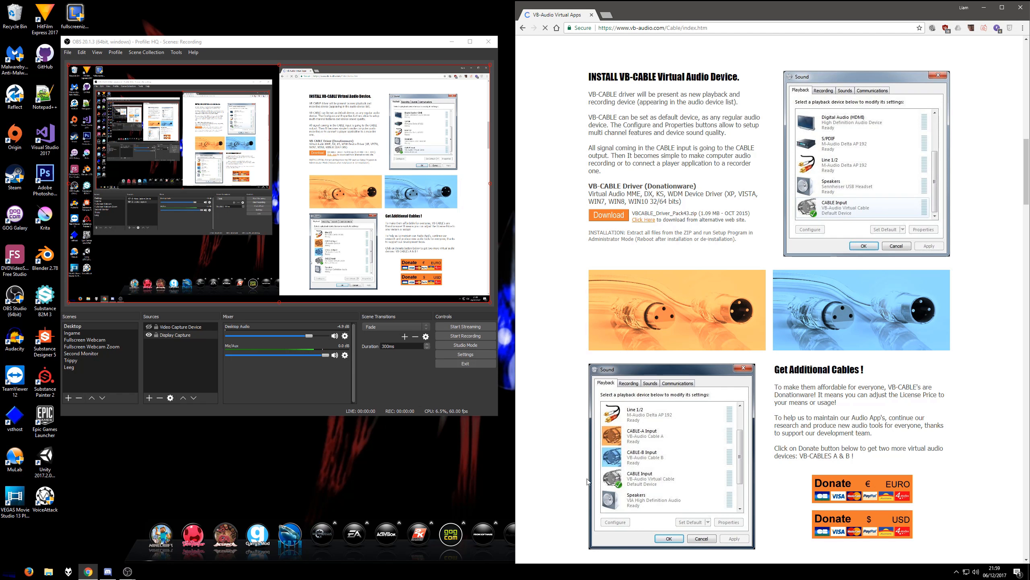
# Step: Open the Windows playback devices, place the Sound dialog over the web page, and look through the device list
pyautogui.rightClick(976, 572)
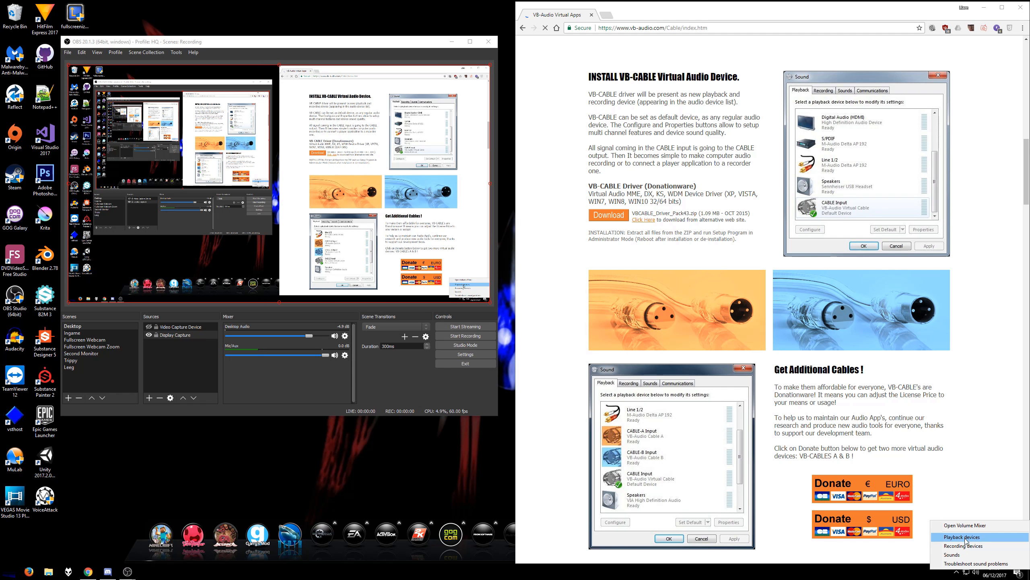
pyautogui.rightClick(976, 572)
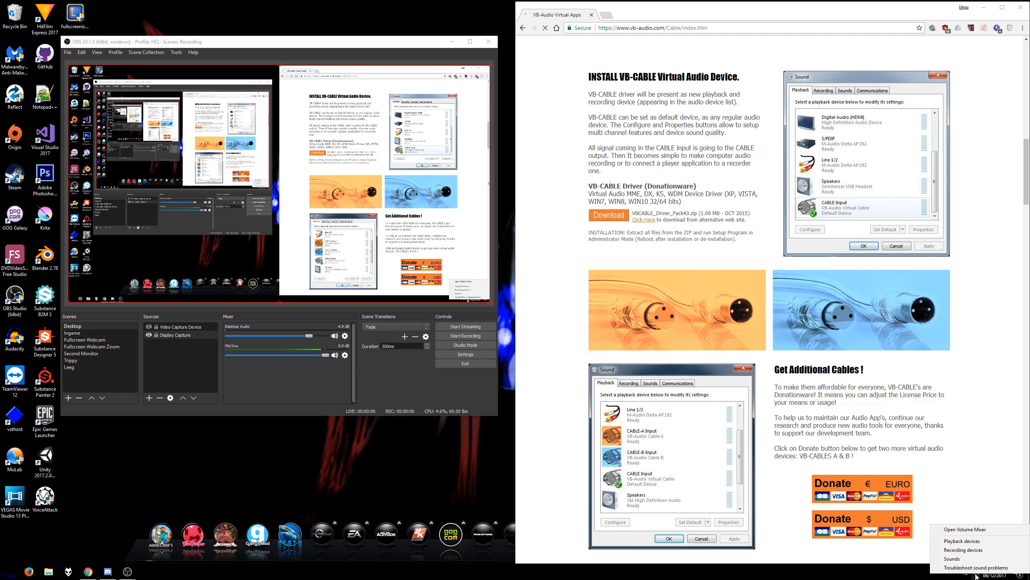
pyautogui.click(975, 543)
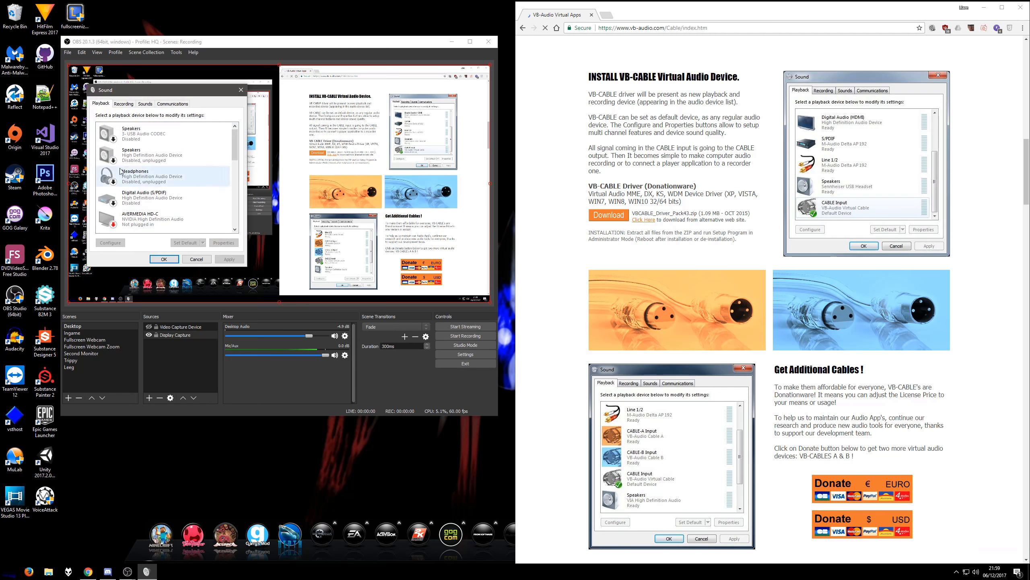
pyautogui.moveTo(125, 93); pyautogui.dragTo(595, 171)
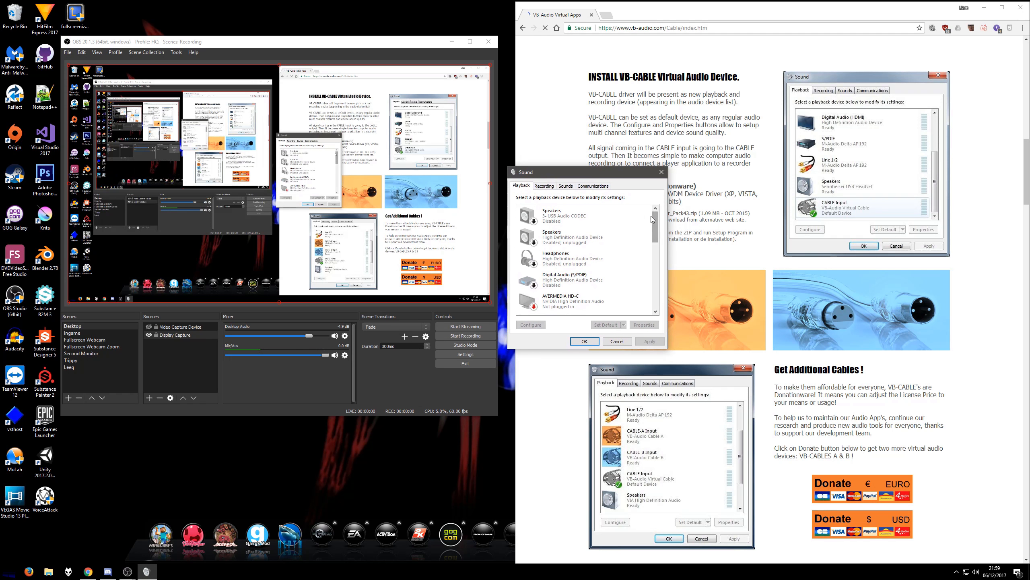
pyautogui.moveTo(655, 216); pyautogui.dragTo(655, 290)
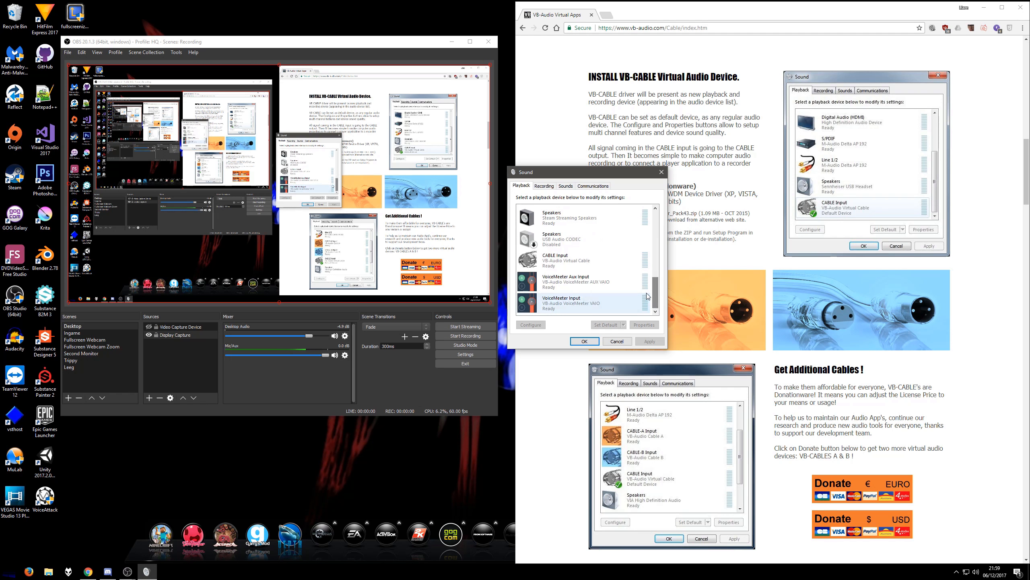
pyautogui.moveTo(655, 292); pyautogui.dragTo(656, 261)
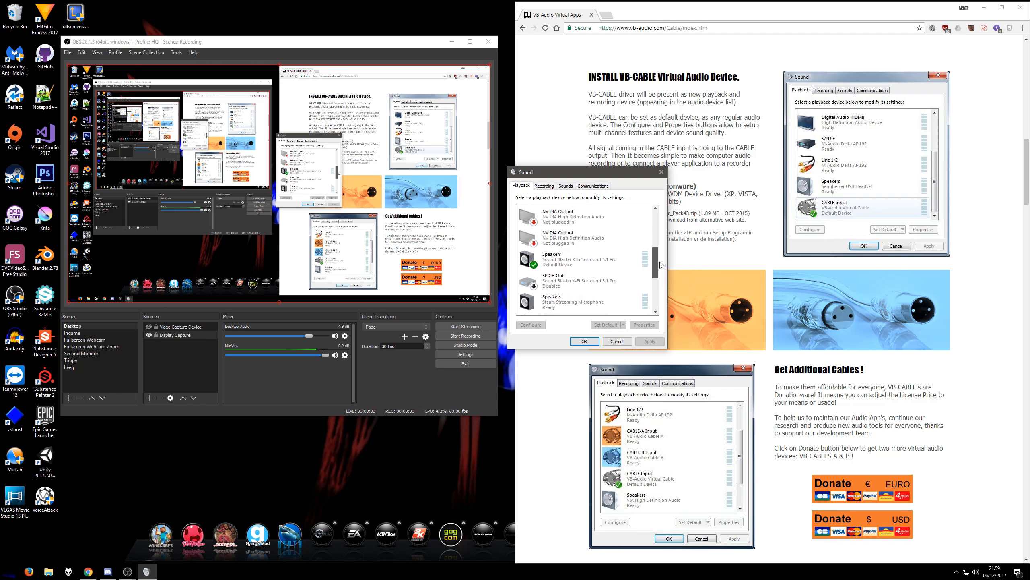
# Step: Check the default sample rate and bit depth options in the Sound Blaster X-Fi Surround 5.1 Pro speakers' properties
pyautogui.rightClick(577, 258)
pyautogui.click(564, 259)
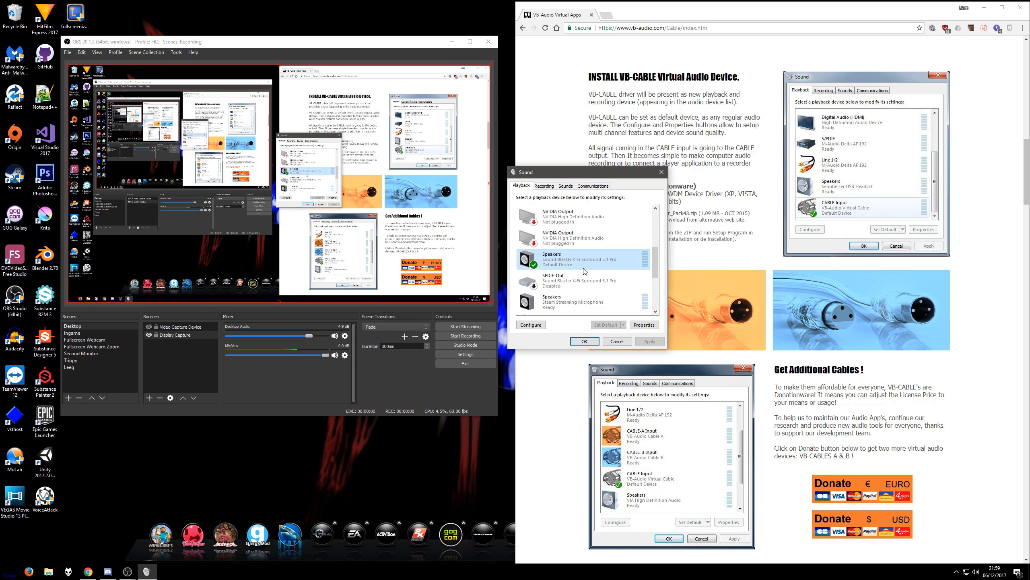
pyautogui.rightClick(584, 262)
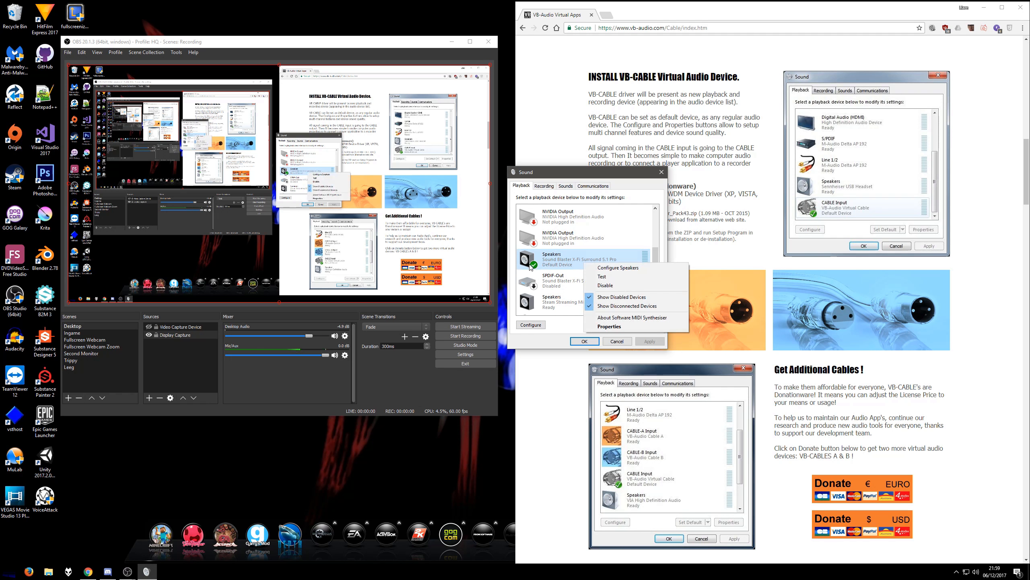
pyautogui.click(610, 327)
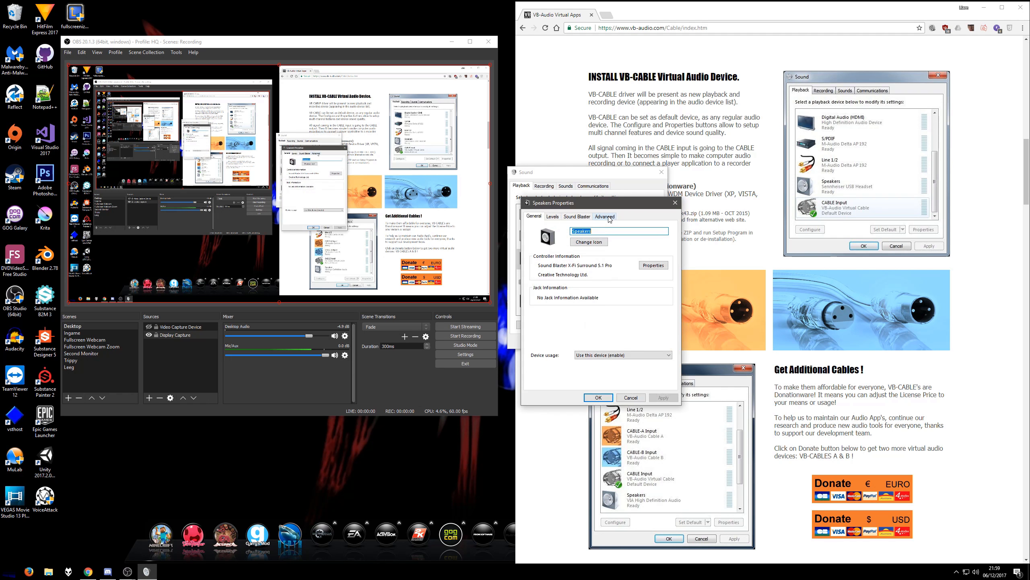
pyautogui.click(608, 217)
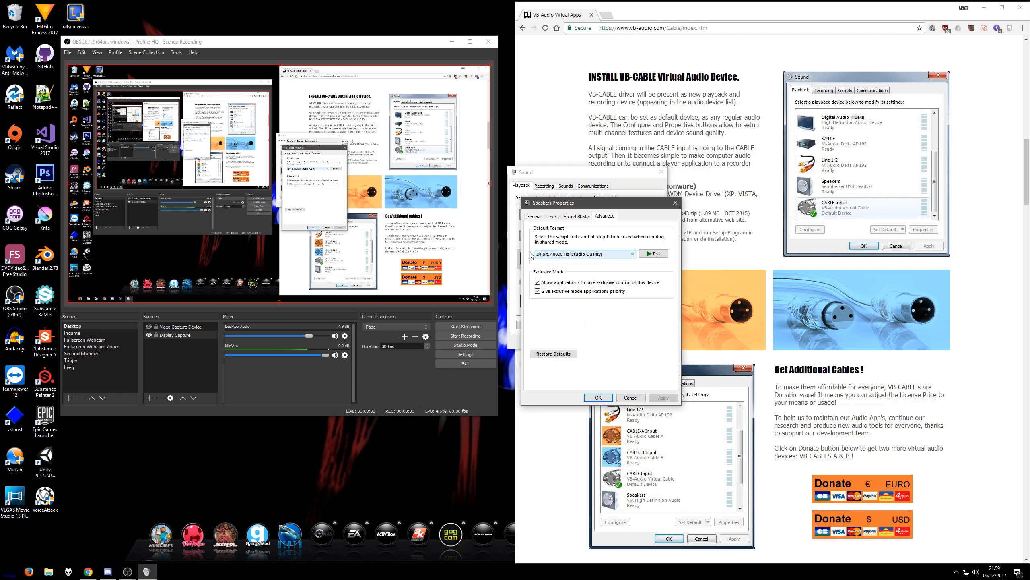
pyautogui.click(550, 254)
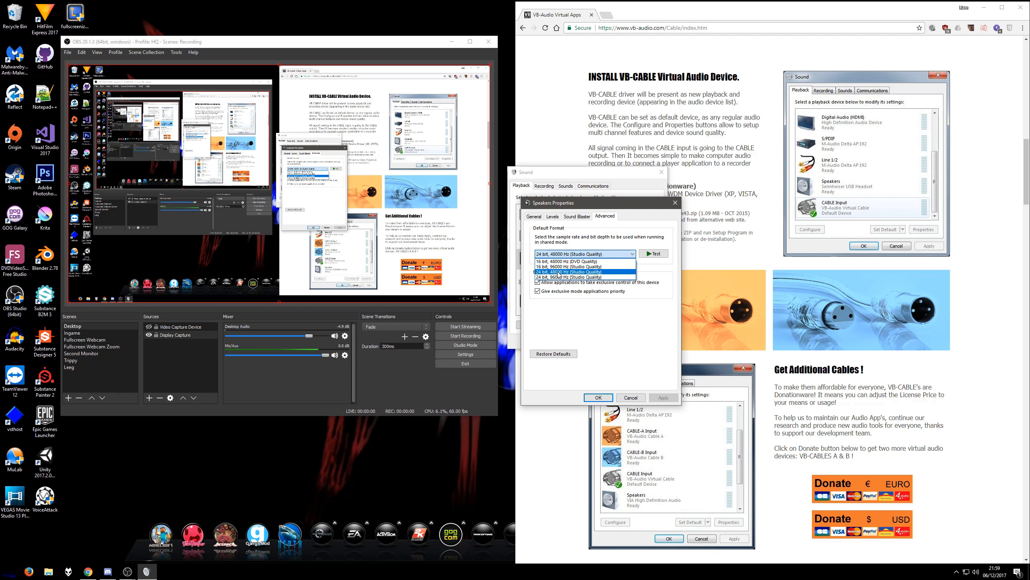
pyautogui.click(676, 279)
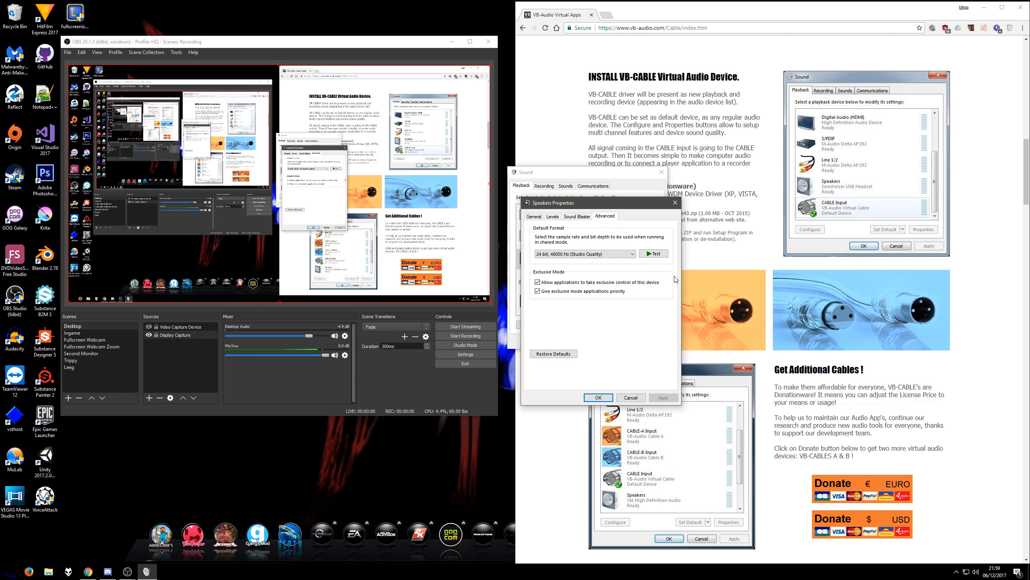
pyautogui.click(598, 397)
# Step: Check the default sample rate and bit depth in the VB-Audio Virtual Cable CABLE Input playback device's properties
pyautogui.moveTo(656, 255); pyautogui.dragTo(658, 288)
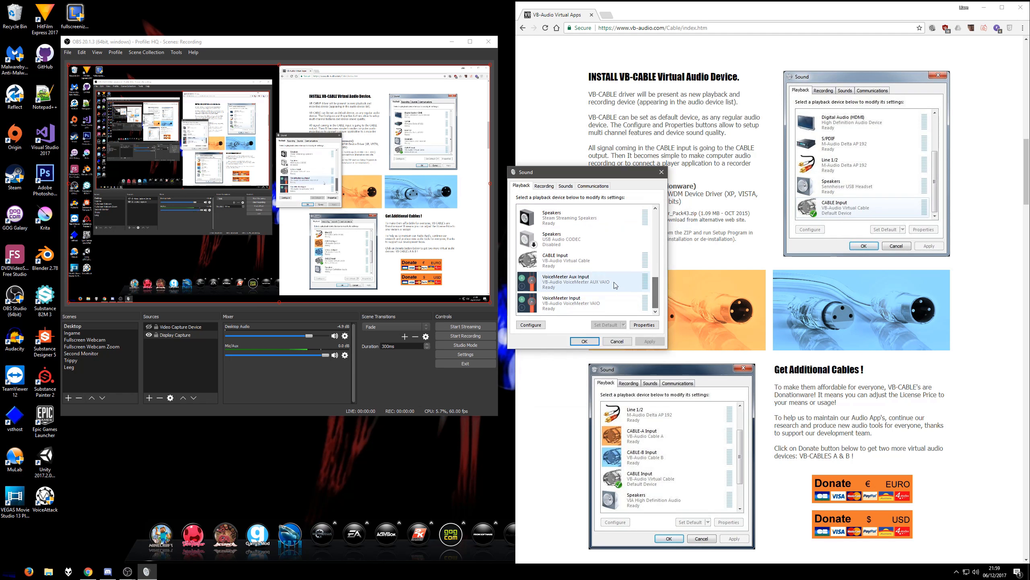
pyautogui.click(559, 267)
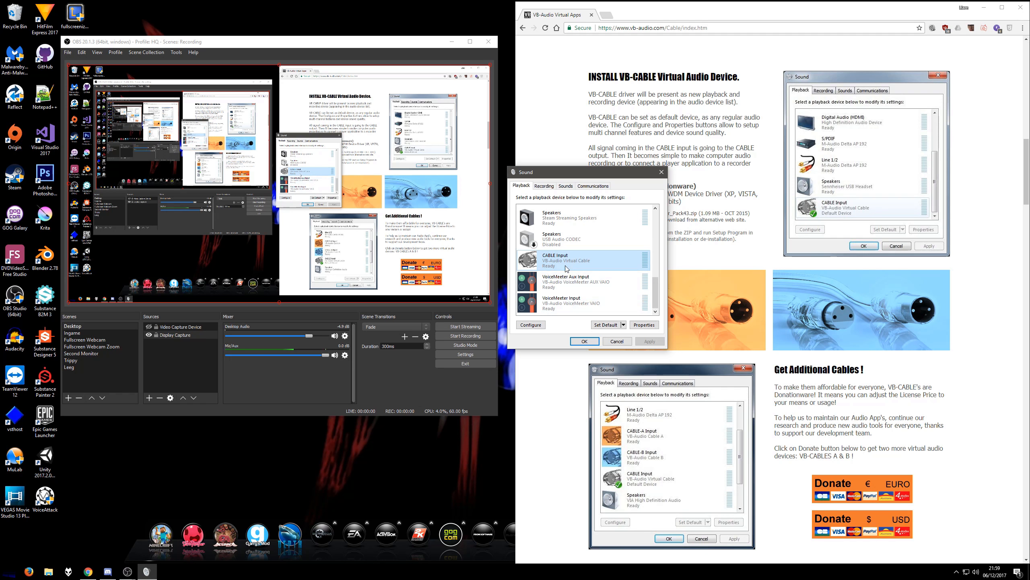
pyautogui.rightClick(566, 266)
pyautogui.click(584, 340)
pyautogui.click(573, 217)
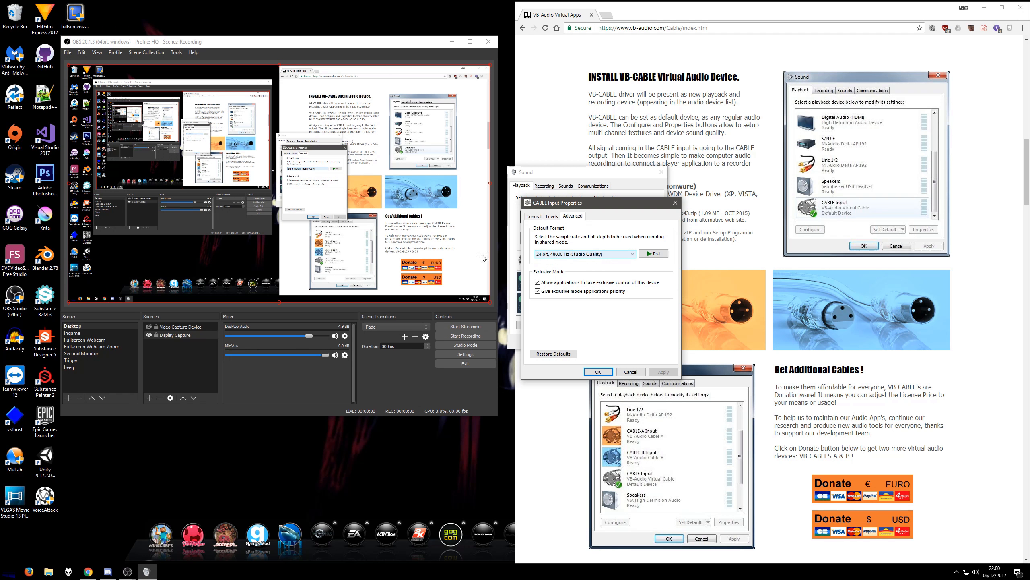
pyautogui.click(598, 372)
# Step: Check the default format in the VoiceMeeter Aux Input playback device's properties and close them
pyautogui.rightClick(568, 289)
pyautogui.click(592, 355)
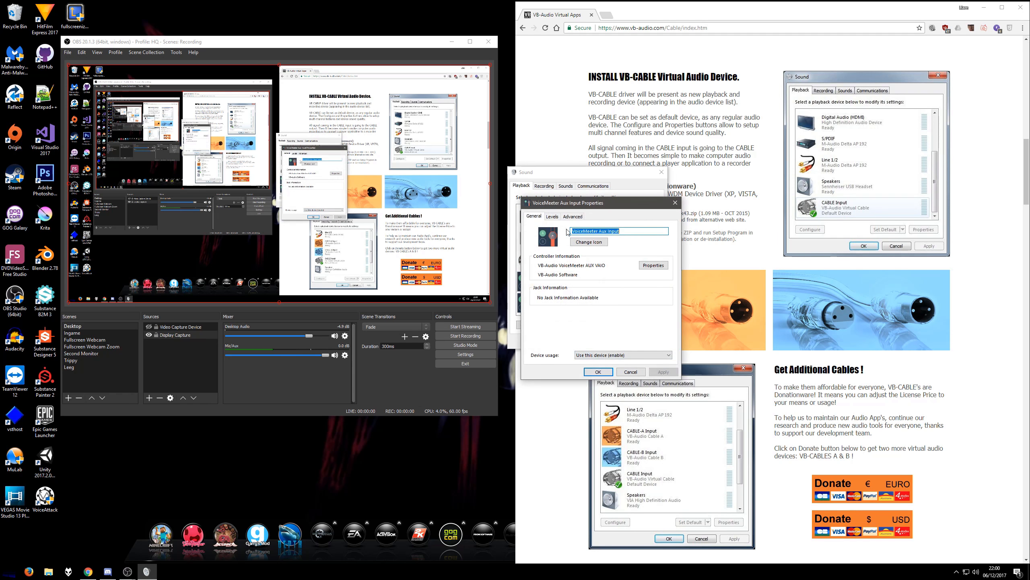
pyautogui.click(572, 215)
pyautogui.click(675, 204)
# Step: Switch to the recording devices and check the default format of CABLE Output in its properties
pyautogui.click(544, 185)
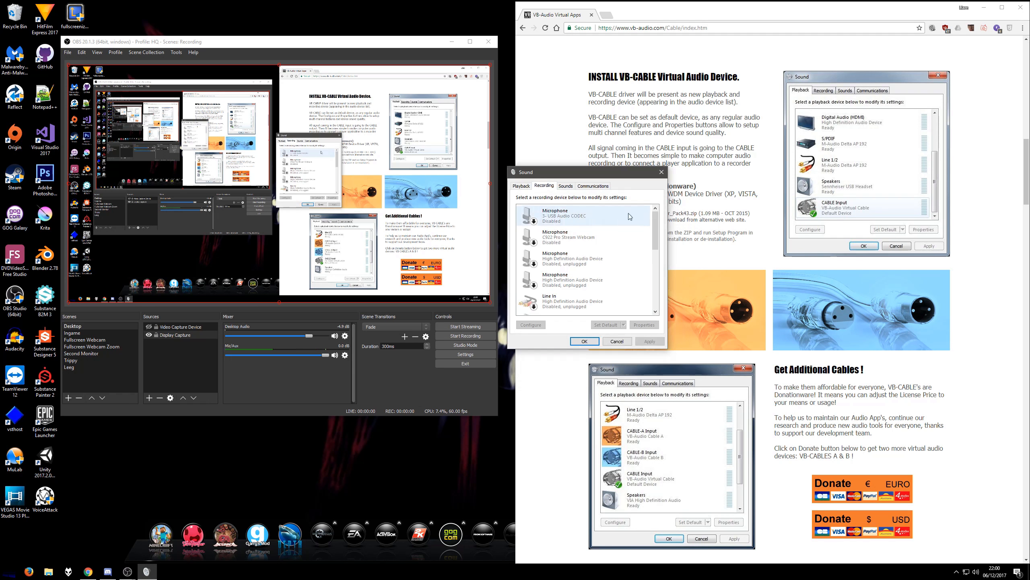
pyautogui.moveTo(656, 224); pyautogui.dragTo(660, 287)
pyautogui.doubleClick(564, 260)
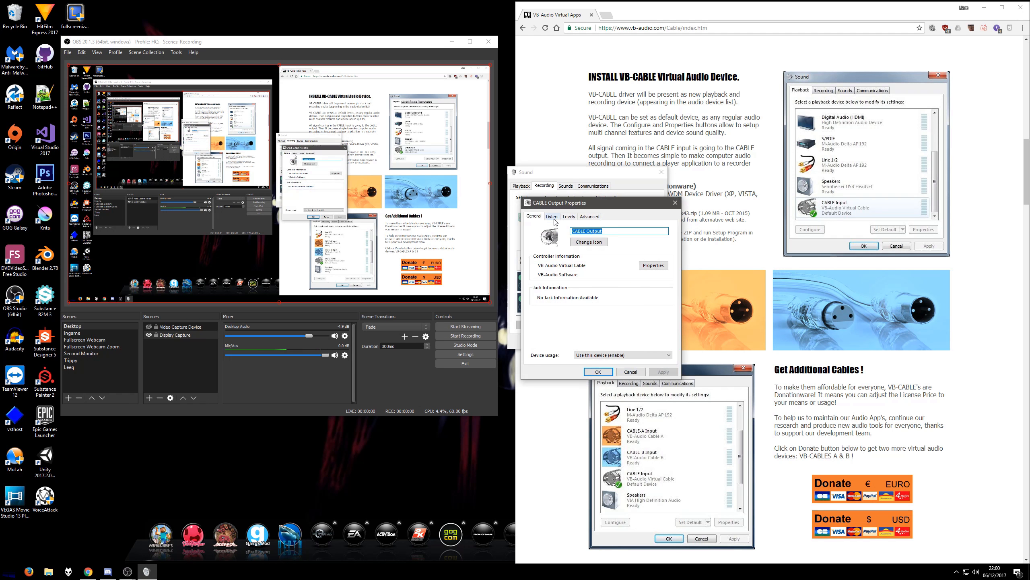
pyautogui.click(554, 217)
pyautogui.moveTo(572, 203); pyautogui.dragTo(668, 205)
pyautogui.click(682, 221)
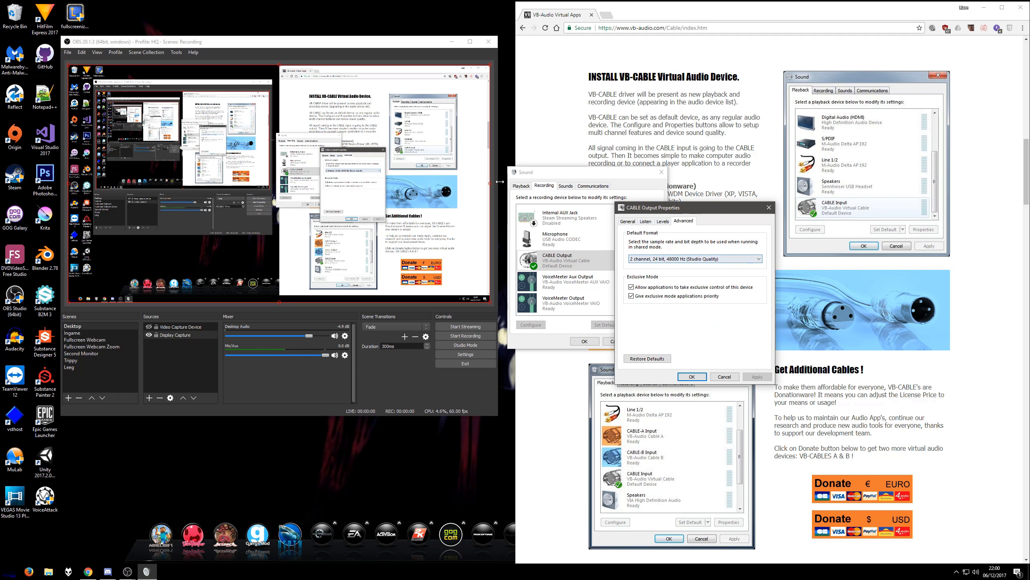
pyautogui.click(527, 186)
pyautogui.click(691, 377)
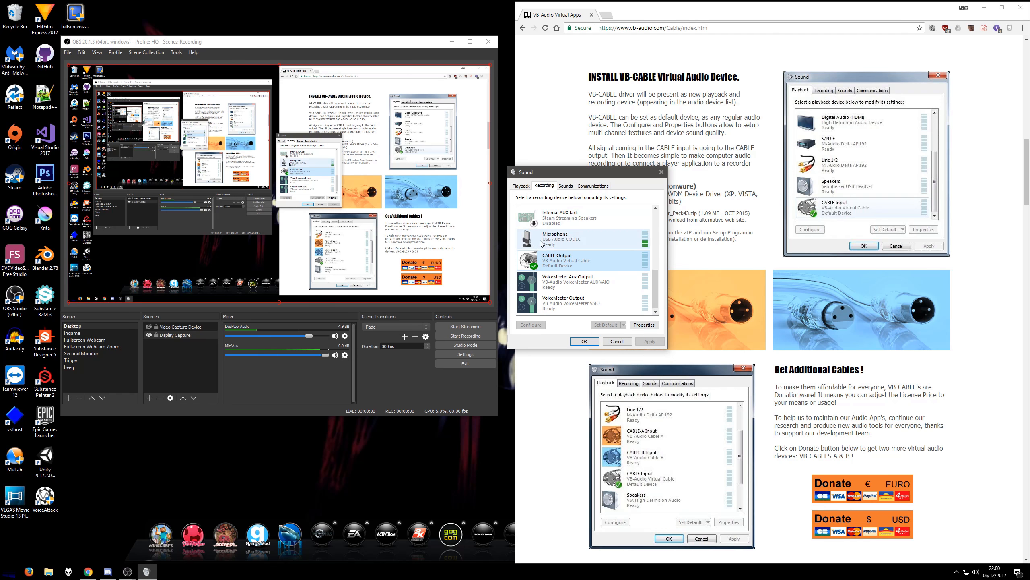
# Step: Set the USB Audio CODEC microphone's default format to 2 channel, 16 bit, 48000 Hz (DVD Quality) and close the Sound dialog
pyautogui.doubleClick(564, 239)
pyautogui.click(695, 216)
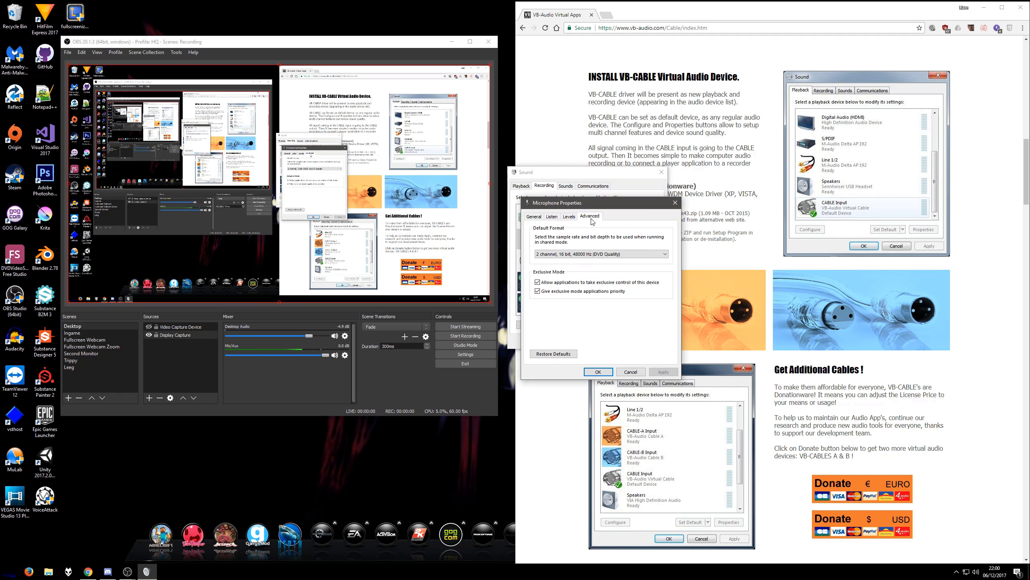
pyautogui.moveTo(686, 207); pyautogui.dragTo(717, 213)
pyautogui.click(725, 261)
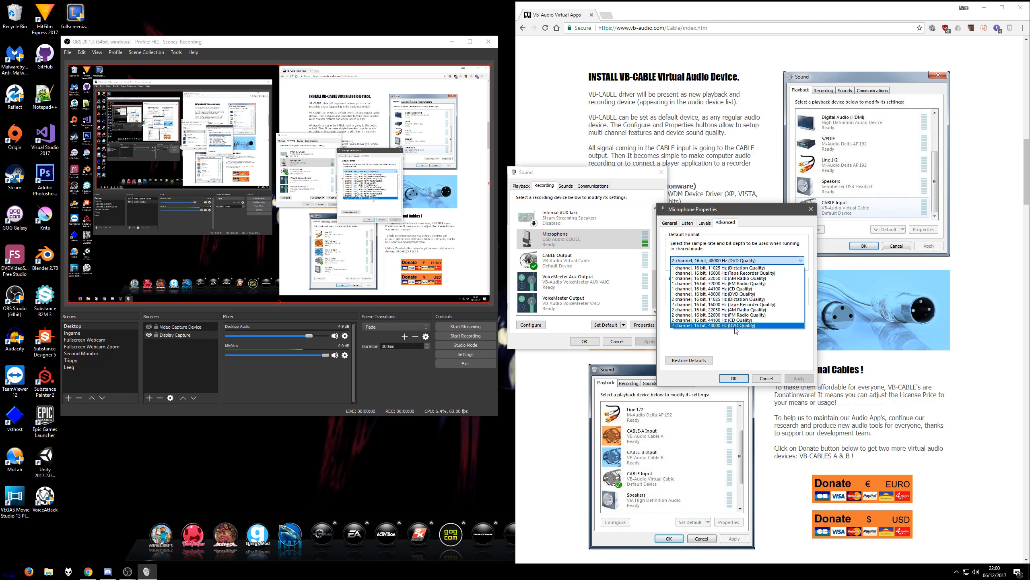
pyautogui.click(714, 325)
pyautogui.click(733, 378)
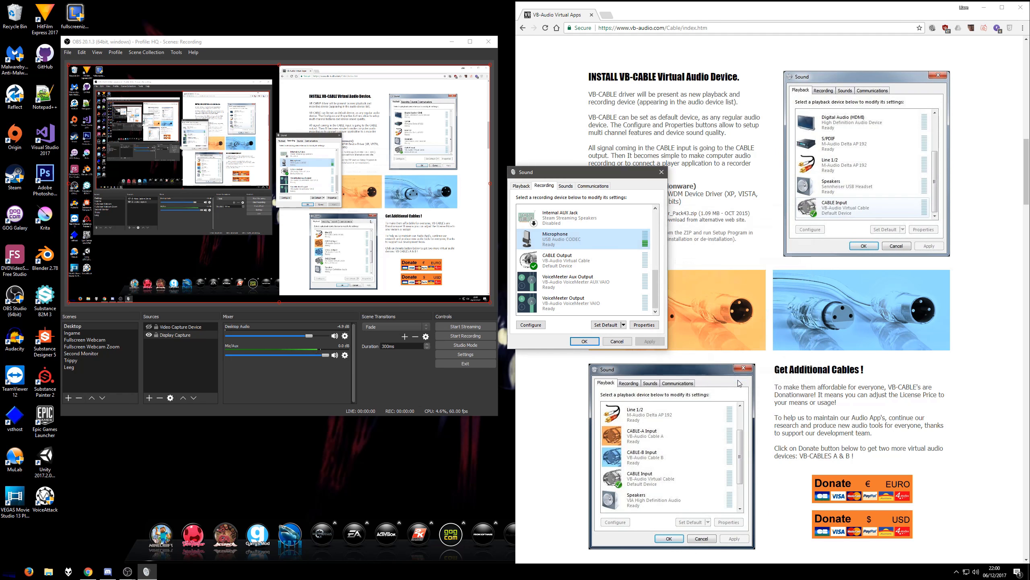
pyautogui.click(593, 341)
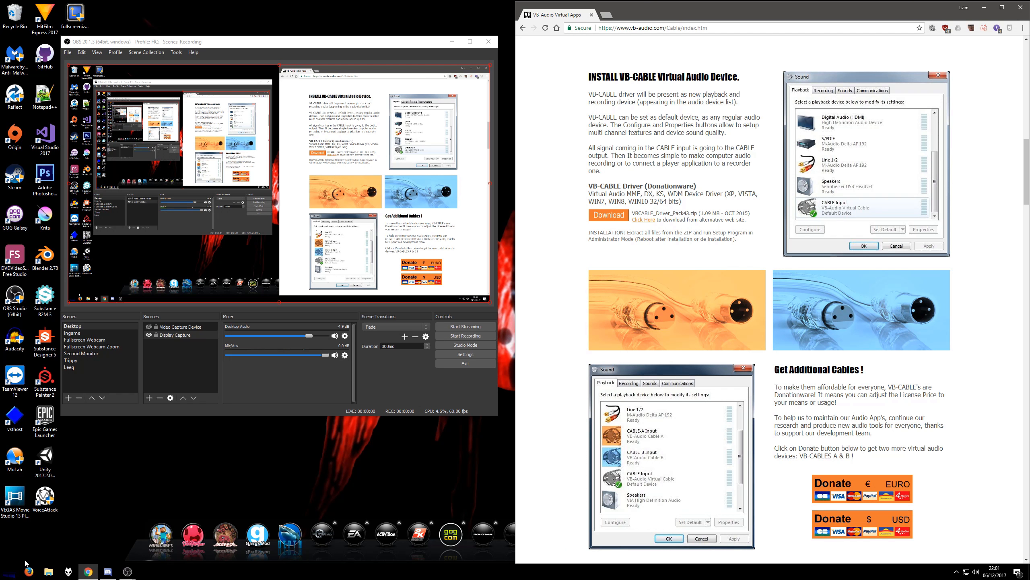
# Step: Look through the Voicemeeter shortcuts in the VB Audio group of the installed programs
pyautogui.click(8, 575)
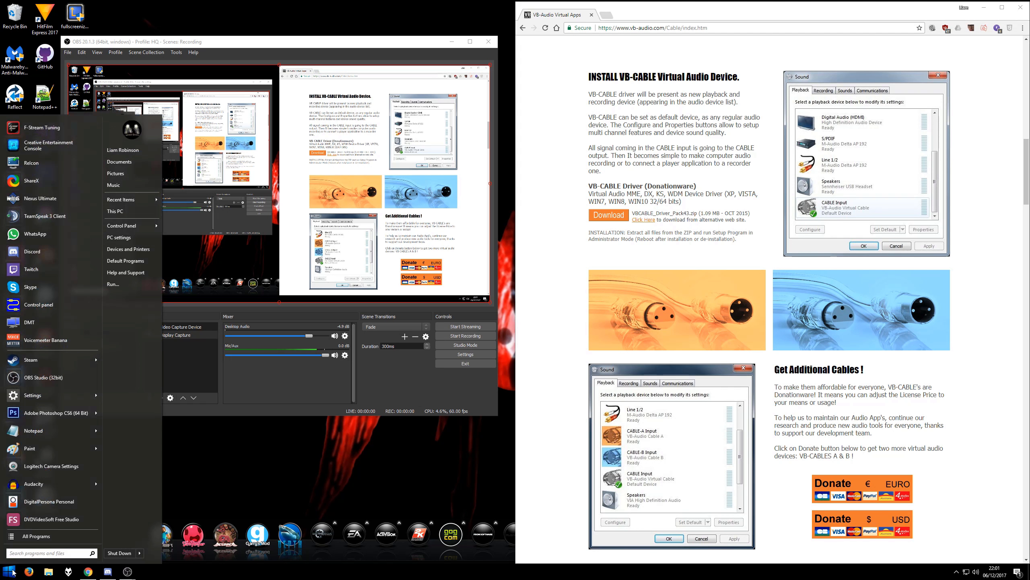
pyautogui.click(52, 538)
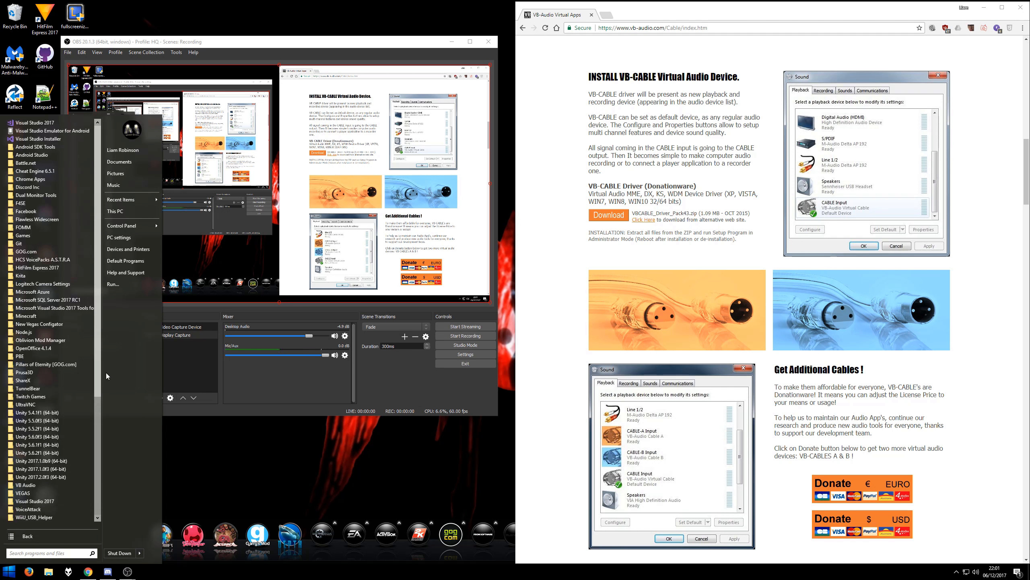
pyautogui.click(25, 485)
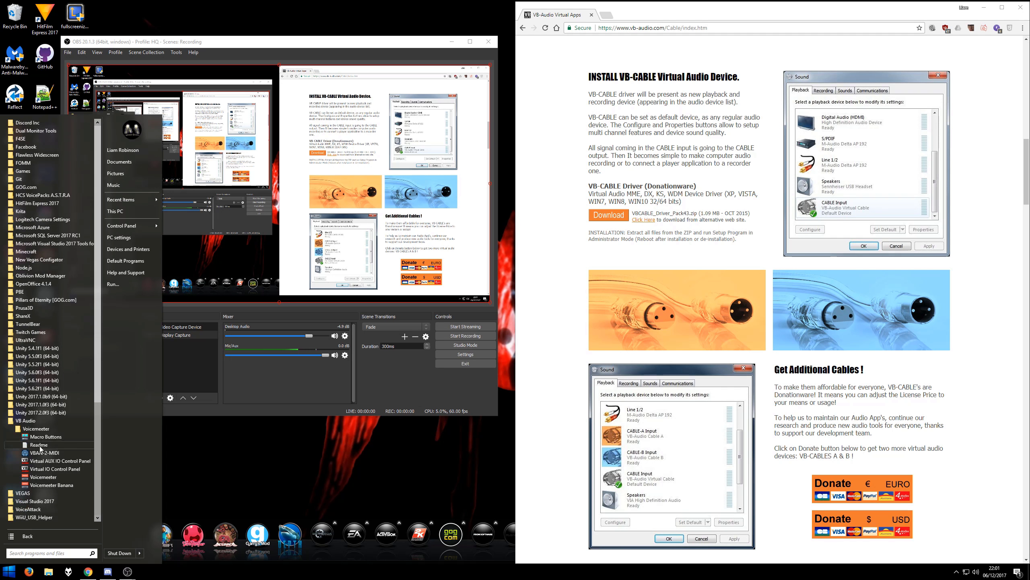
pyautogui.rightClick(34, 422)
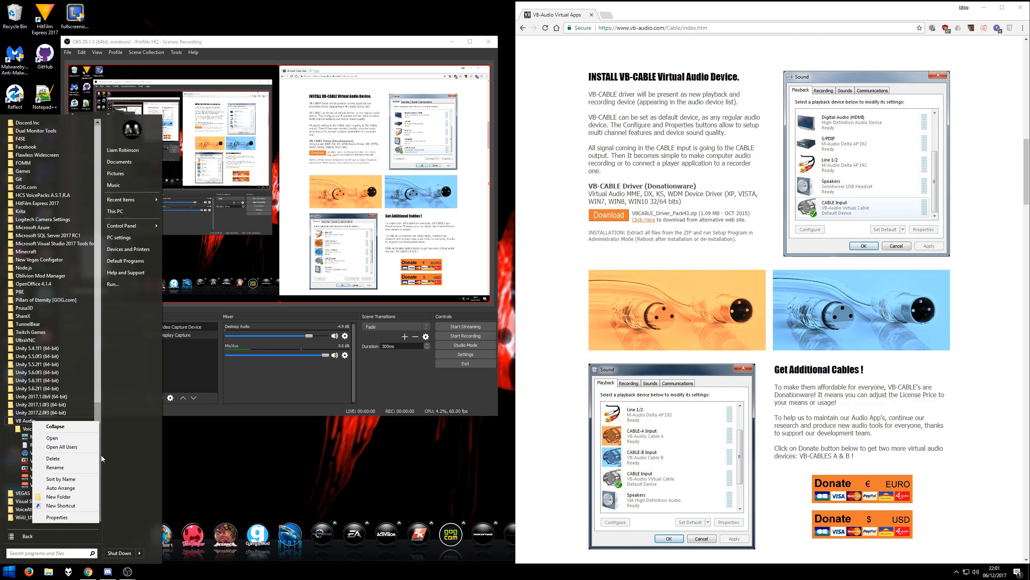
pyautogui.rightClick(21, 428)
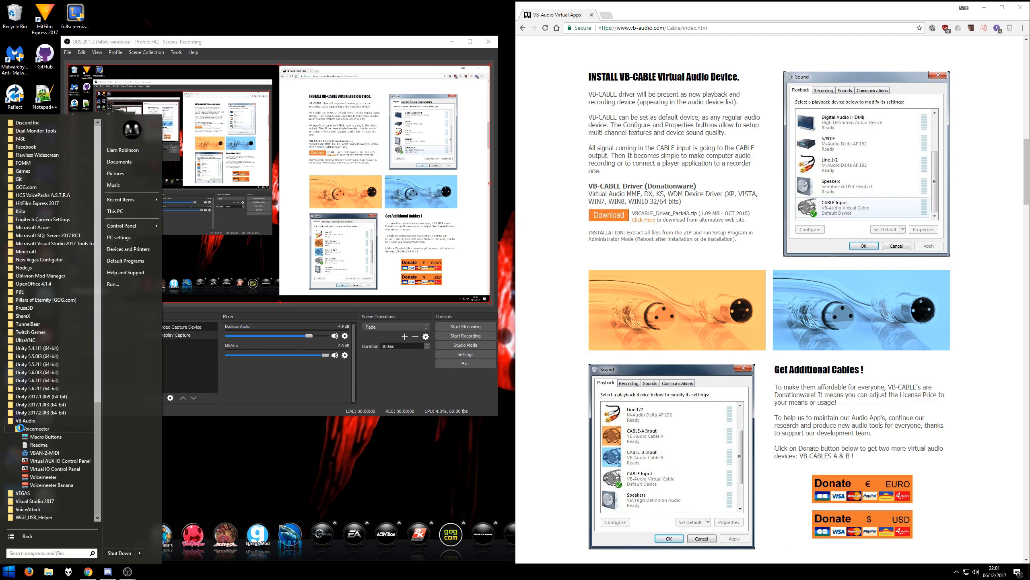
pyautogui.click(224, 443)
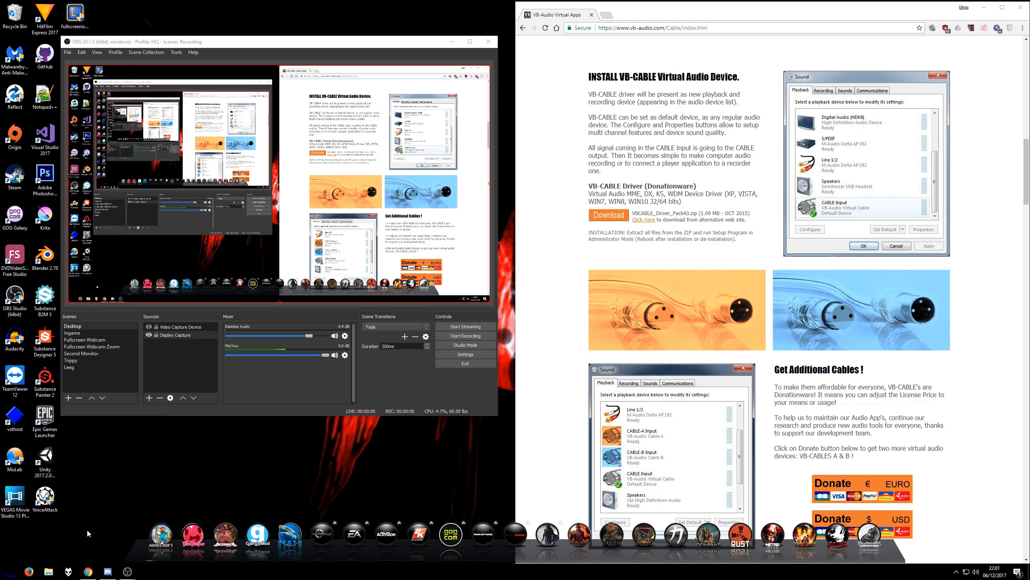
# Step: Open the folder Program Files (x86) > VB > Voicemeeter on Local Disk (C:) in File Explorer
pyautogui.press('super+e')
pyautogui.doubleClick(328, 387)
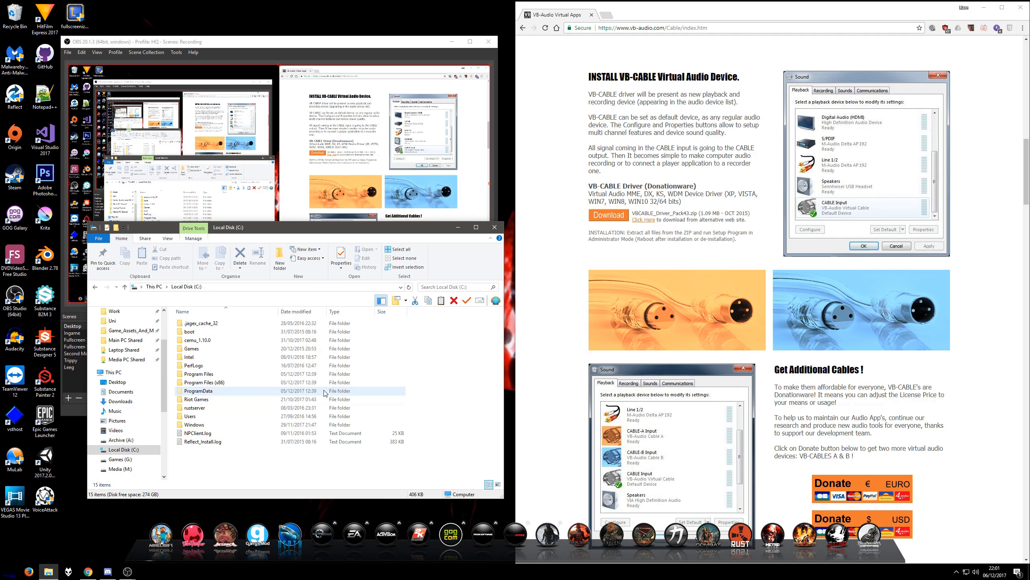
pyautogui.doubleClick(202, 383)
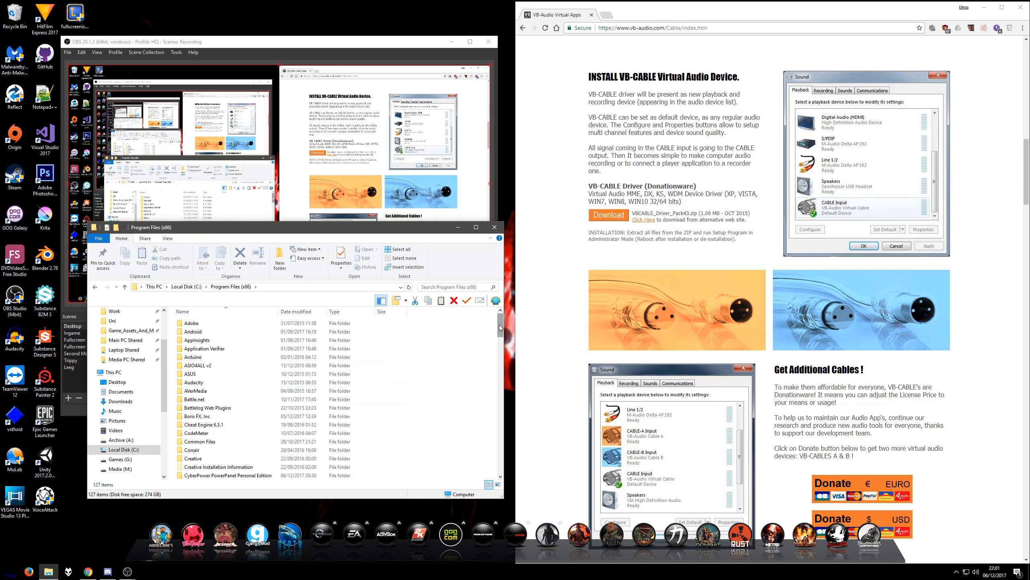
pyautogui.moveTo(501, 328); pyautogui.dragTo(505, 443)
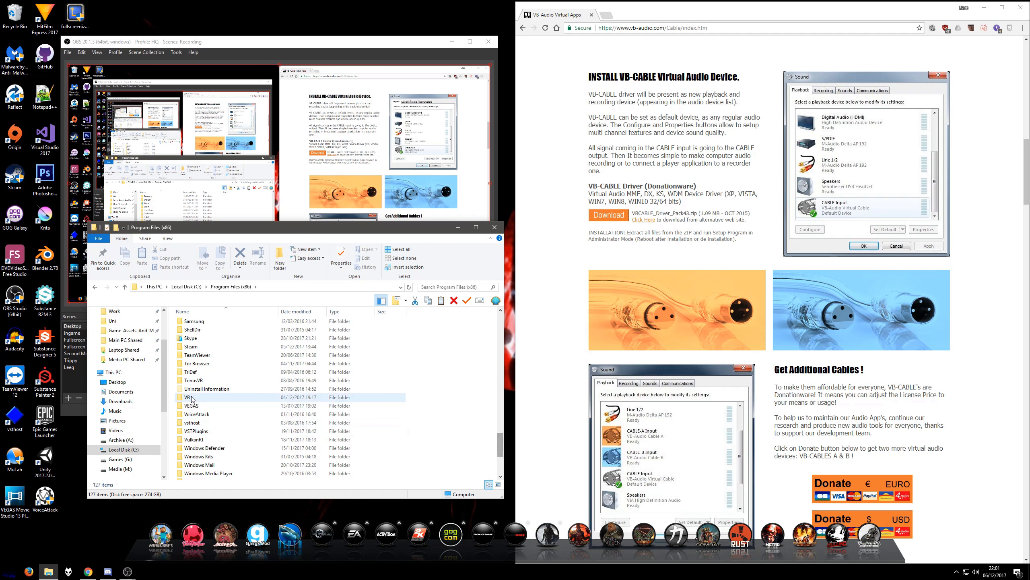
pyautogui.doubleClick(188, 397)
pyautogui.doubleClick(194, 323)
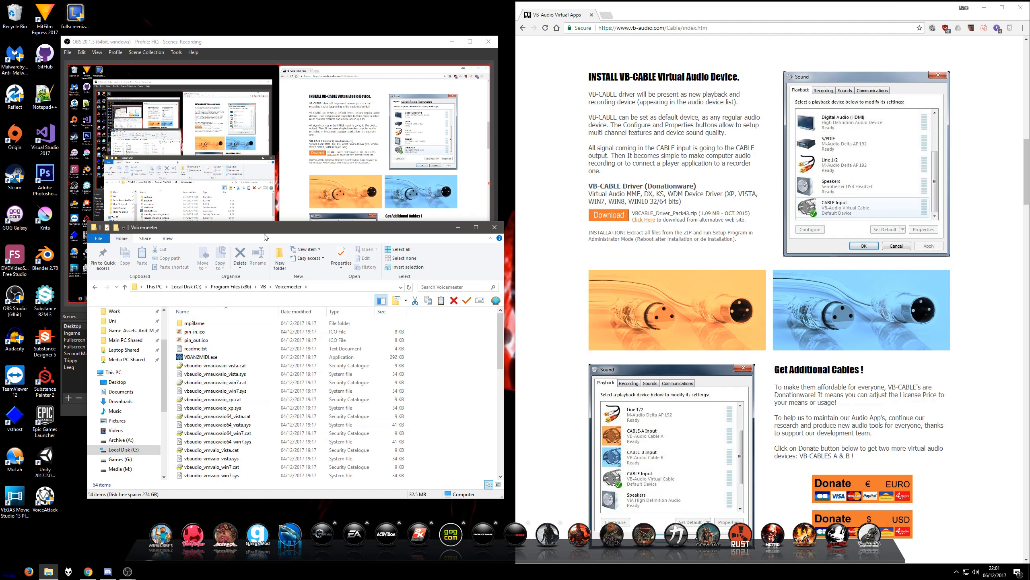
# Step: Launch VBCABLE_ControlPanel.exe from the Voicemeeter folder and place its window clear of the file list
pyautogui.moveTo(265, 236); pyautogui.dragTo(399, 220)
pyautogui.moveTo(635, 307); pyautogui.dragTo(637, 364)
pyautogui.click(355, 394)
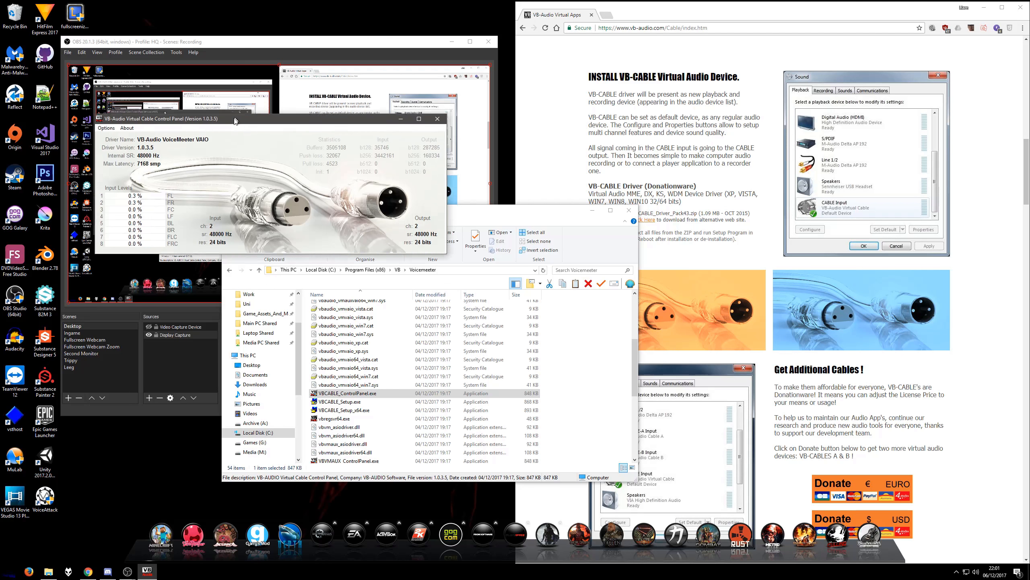
pyautogui.moveTo(237, 108); pyautogui.dragTo(201, 355)
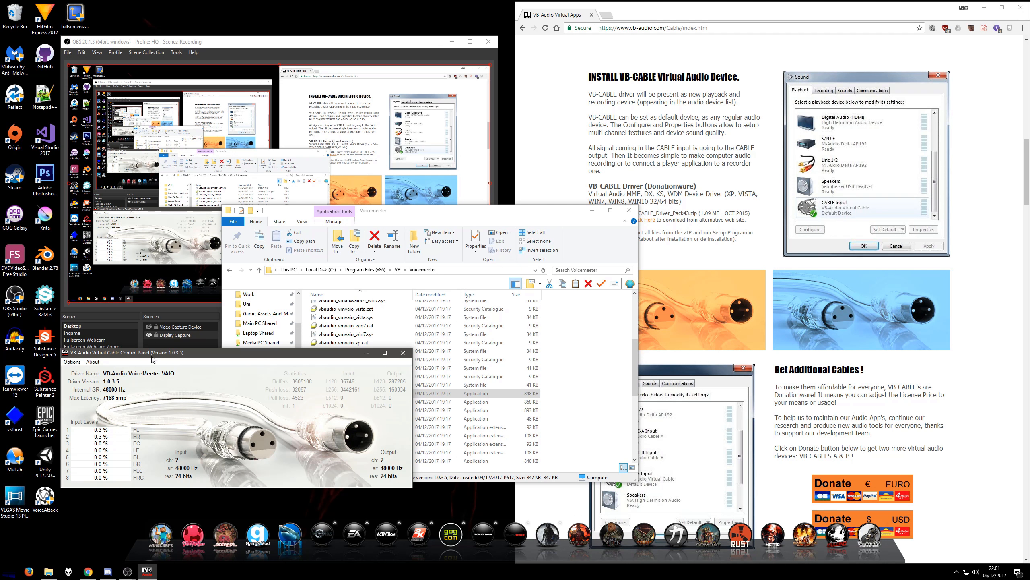
pyautogui.moveTo(152, 359); pyautogui.dragTo(153, 372)
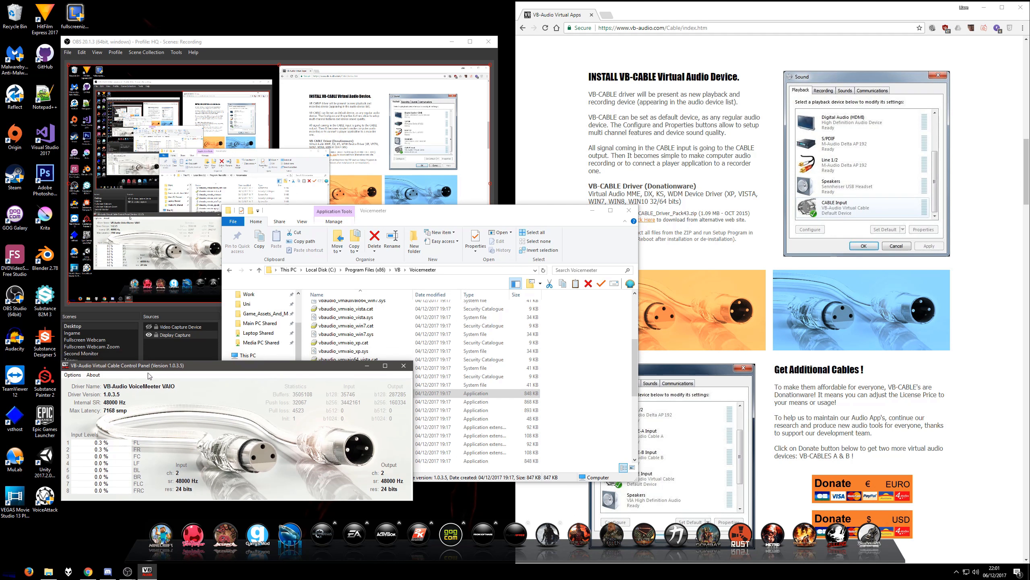
# Step: Check the internal sampling rate options of the VB-Audio VoiceMeeter VAIO driver and close its control panel
pyautogui.click(73, 376)
pyautogui.click(72, 377)
pyautogui.click(72, 377)
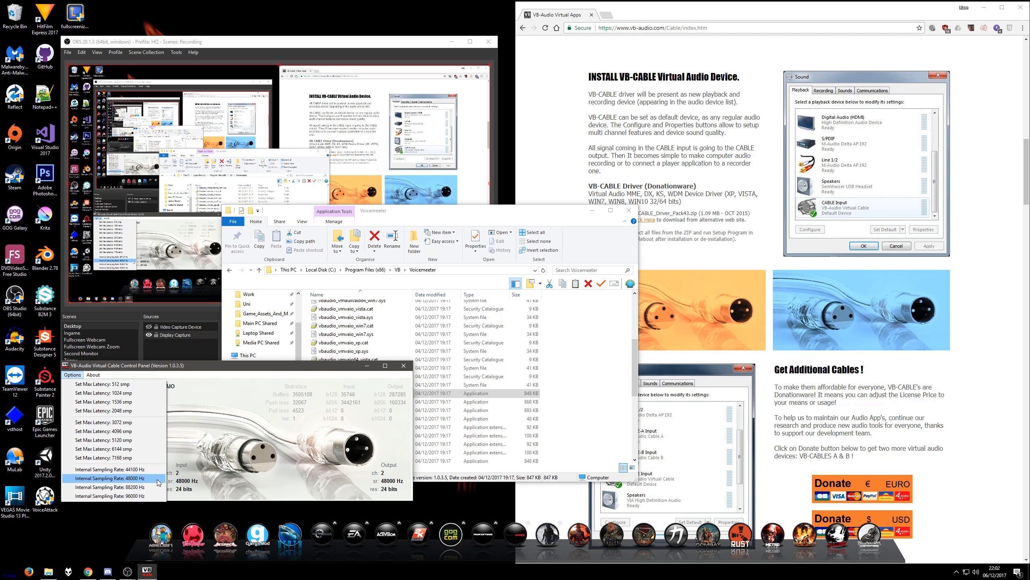
pyautogui.click(252, 475)
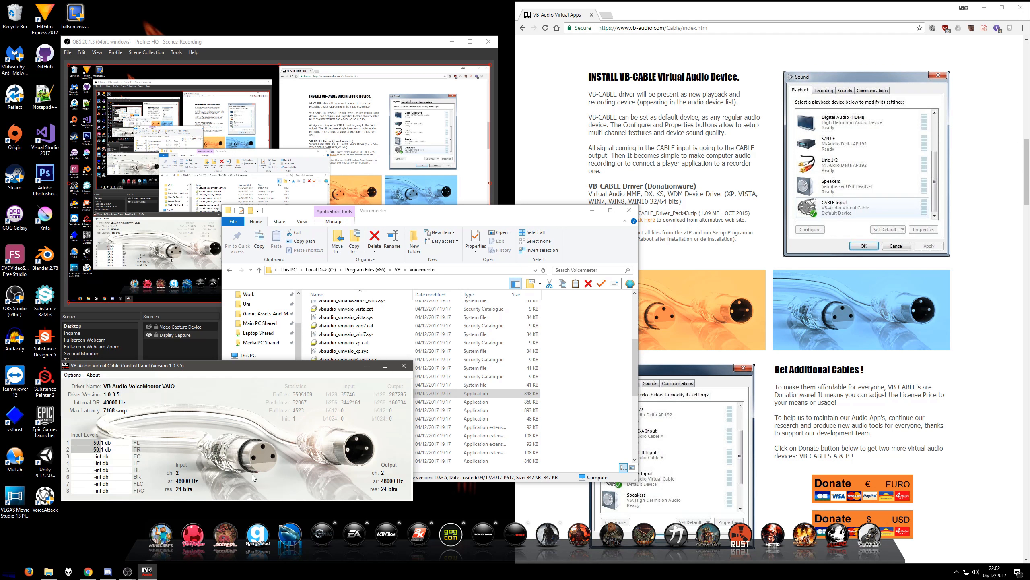
pyautogui.click(404, 366)
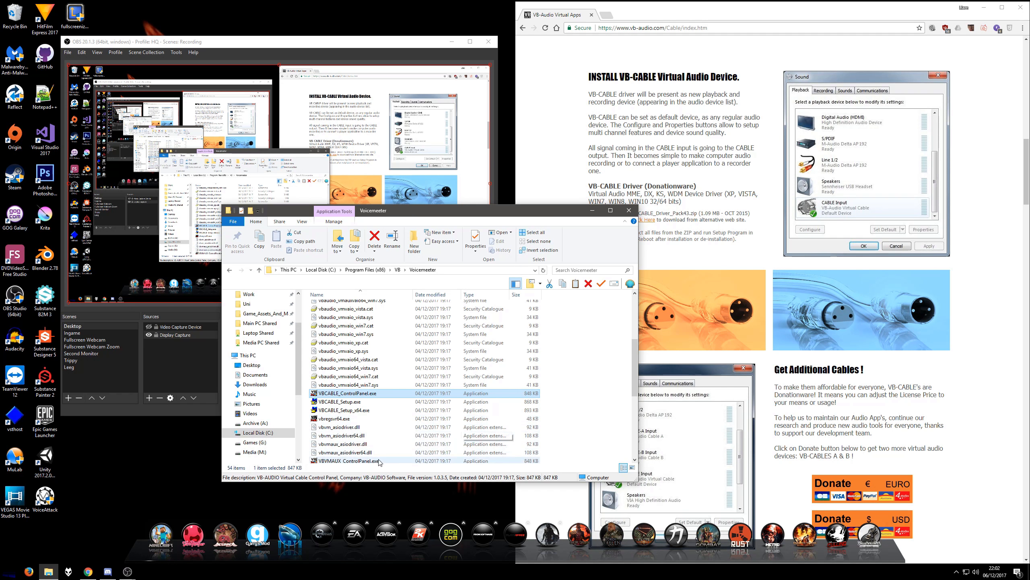
# Step: Check the AUX VAIO driver's internal sampling rate options using VBVMAUX_ControlPanel.exe, and close the control panel and the Voicemeeter folder
pyautogui.scroll(-1, 377, 454)
pyautogui.click(365, 433)
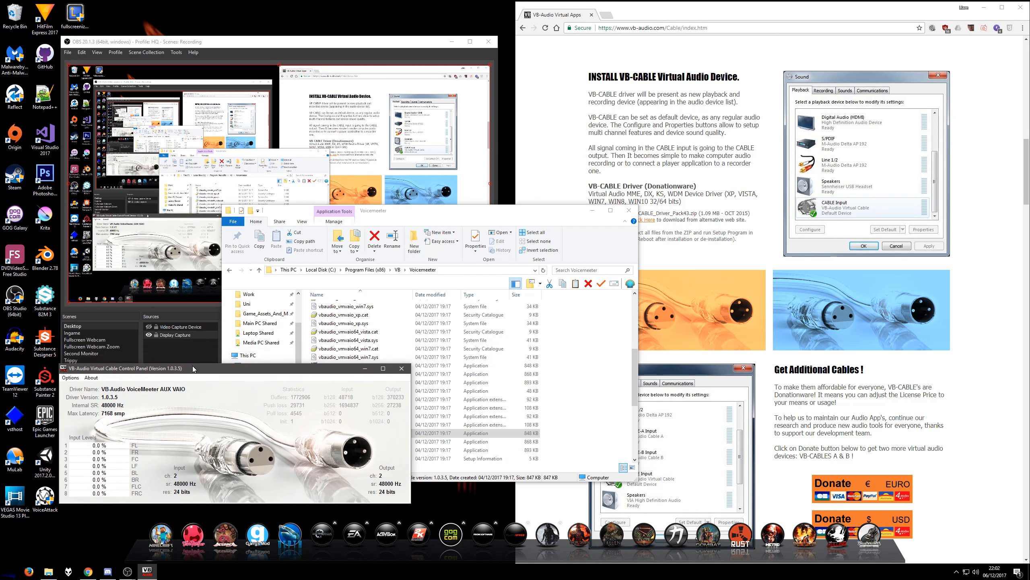
pyautogui.click(70, 378)
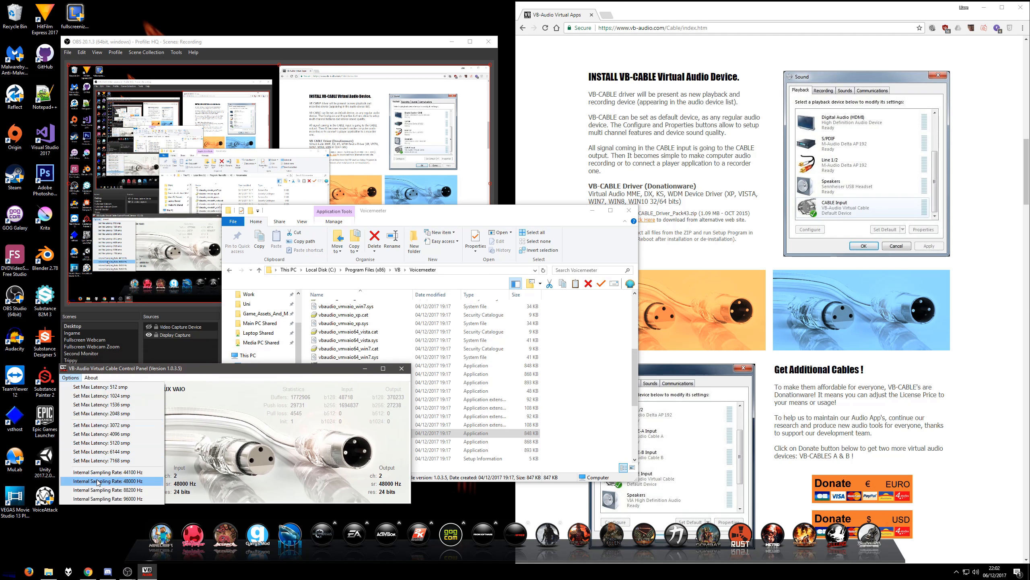
pyautogui.click(302, 463)
pyautogui.click(402, 370)
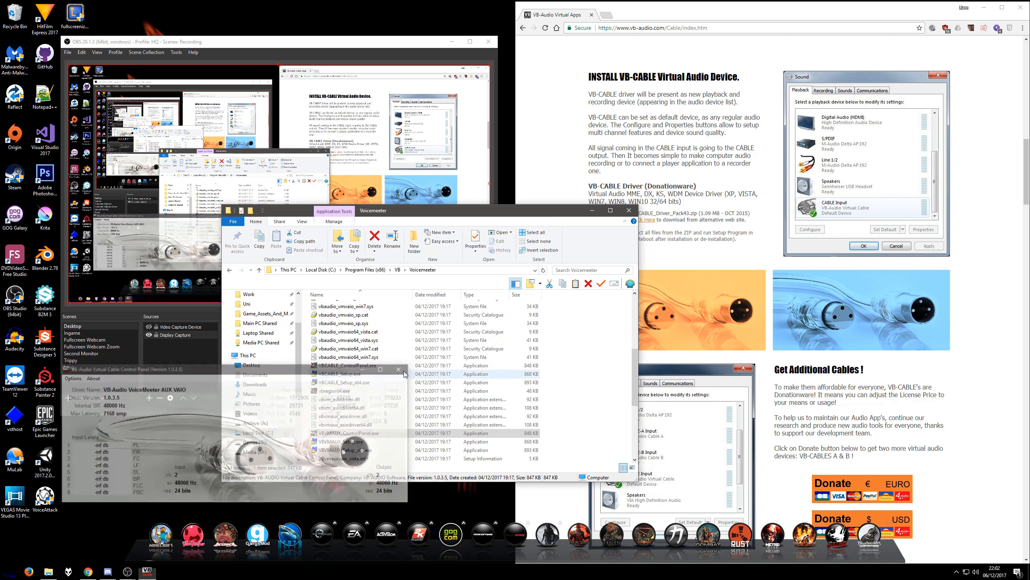
pyautogui.click(629, 209)
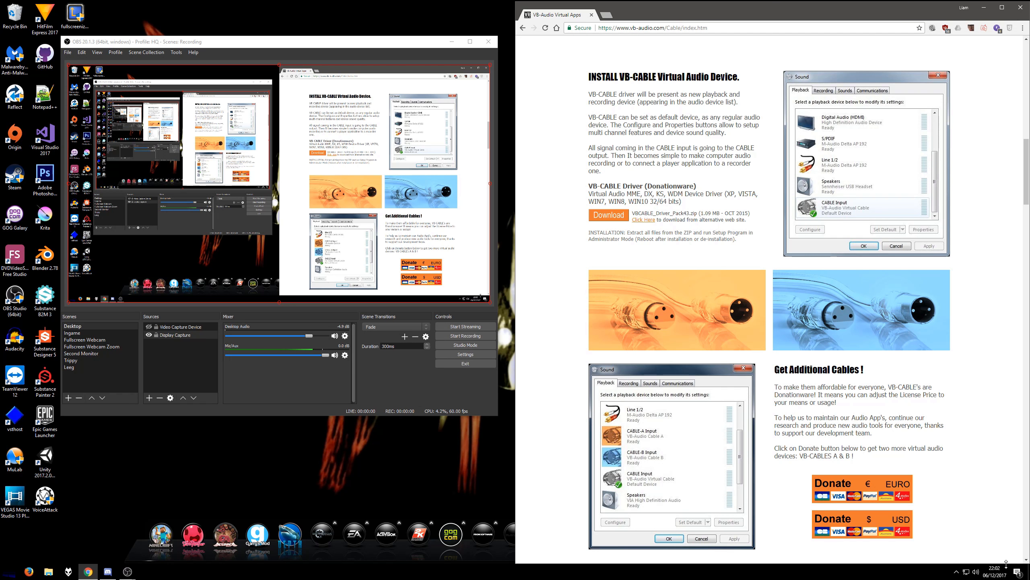
# Step: Reopen the Windows playback devices and display CABLE Input's default format settings beside the device list
pyautogui.rightClick(976, 571)
pyautogui.click(973, 536)
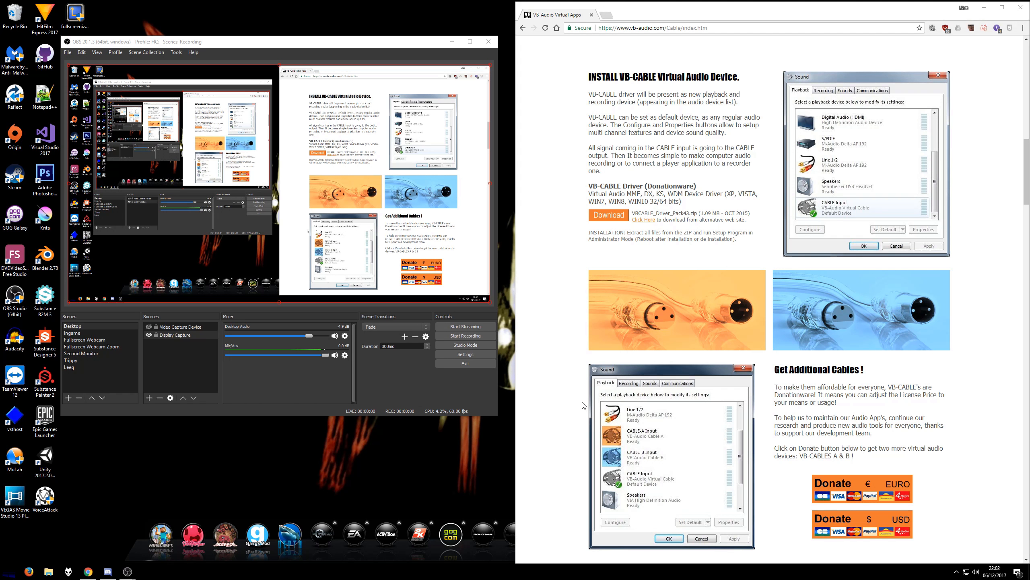
pyautogui.scroll(-5, 266, 218)
pyautogui.click(176, 212)
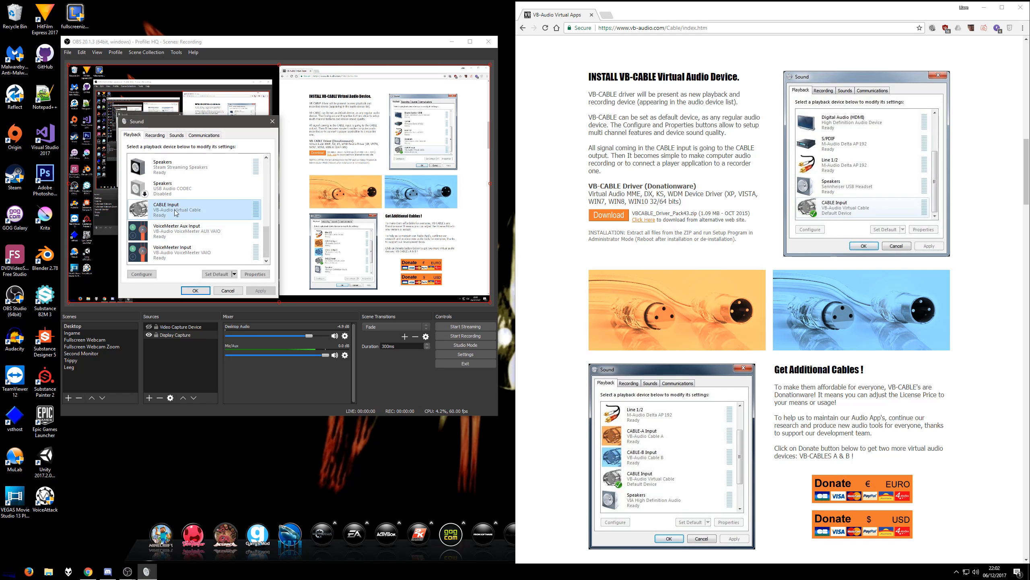
pyautogui.doubleClick(176, 212)
pyautogui.click(183, 166)
pyautogui.moveTo(186, 147); pyautogui.dragTo(373, 186)
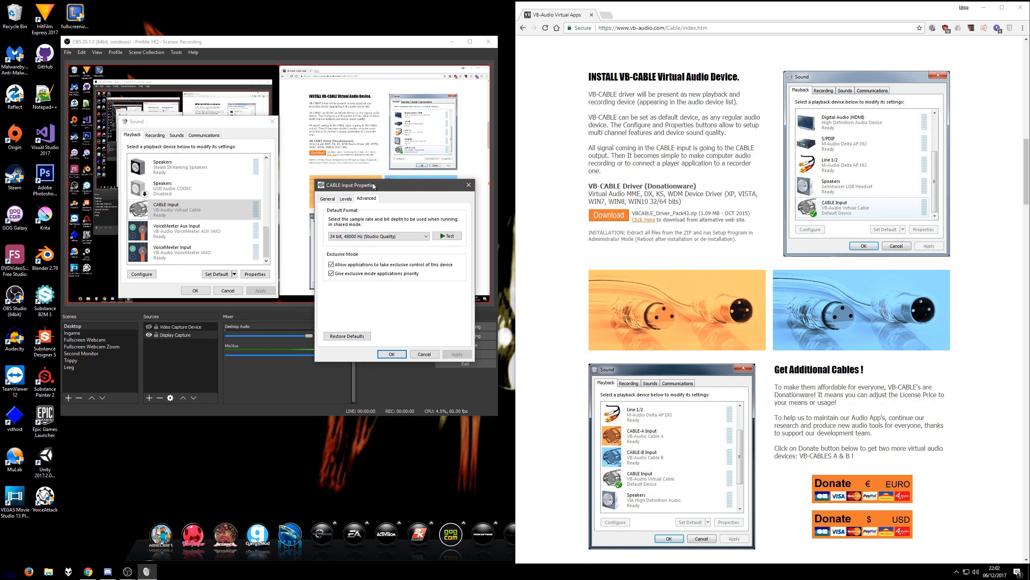
# Step: Close CABLE Input's properties, check the default format of the VoiceMeeter Input playback device, and close the Sound window
pyautogui.click(421, 355)
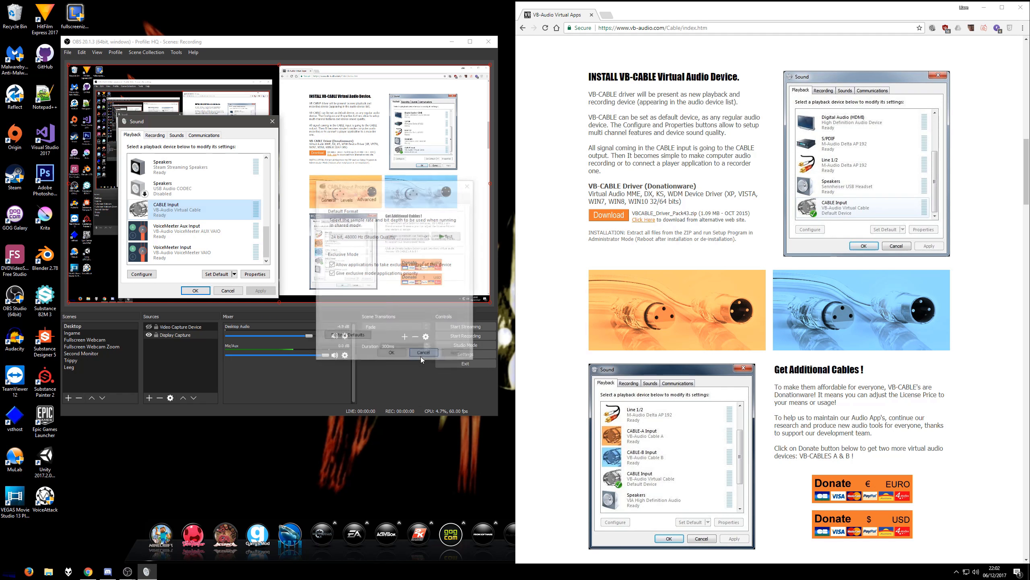
pyautogui.rightClick(185, 258)
pyautogui.click(215, 321)
pyautogui.click(184, 165)
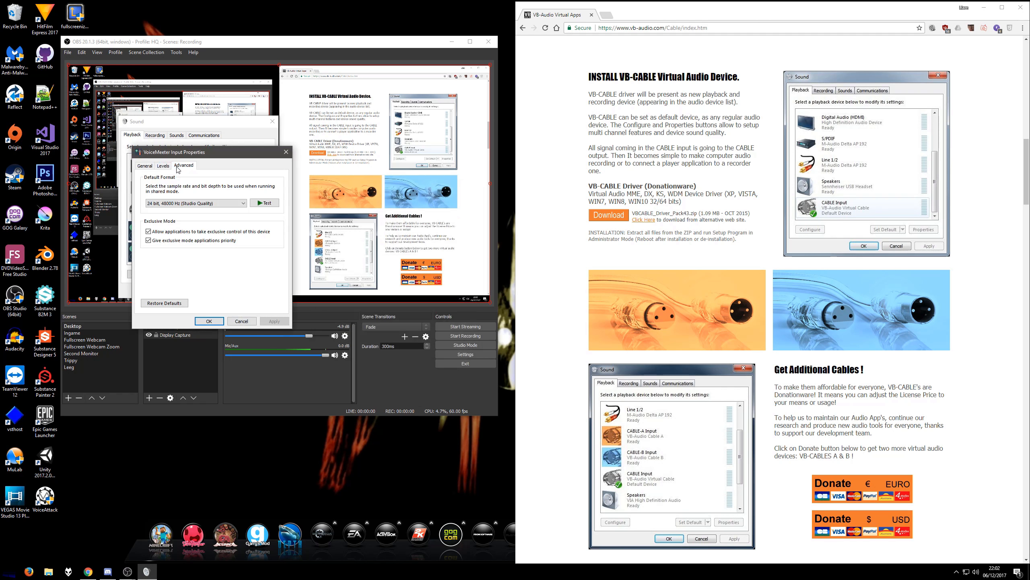
pyautogui.click(209, 321)
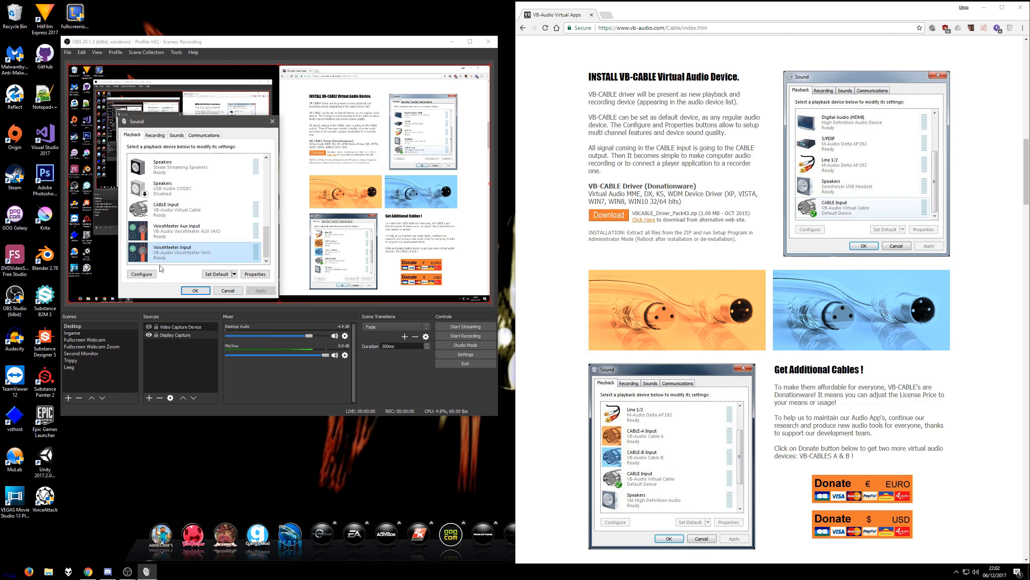
pyautogui.click(190, 290)
pyautogui.click(261, 368)
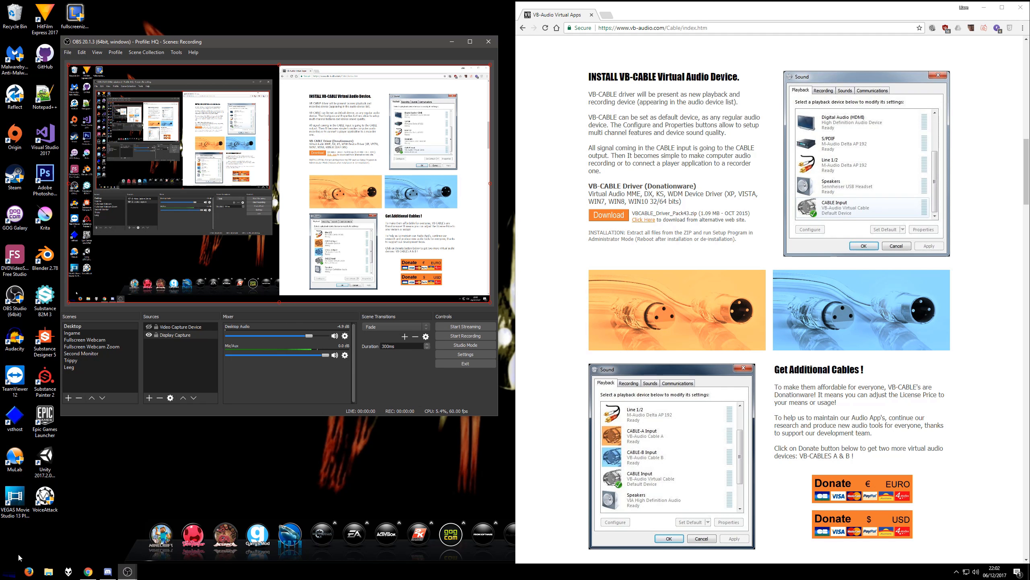
# Step: Launch Voicemeeter Banana, place its window beside OBS, and close the VB-Audio page in the browser
pyautogui.click(10, 570)
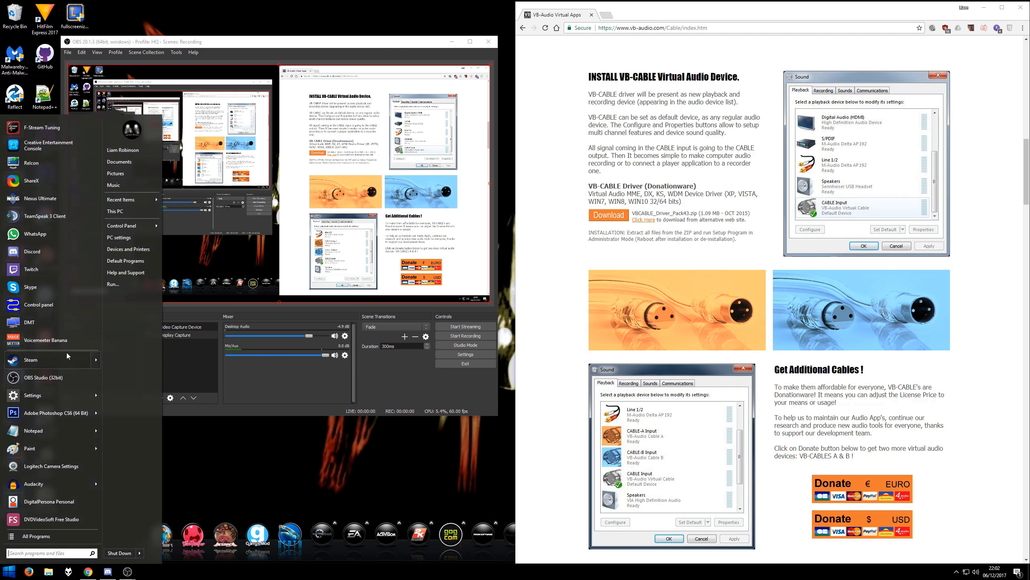
pyautogui.click(74, 343)
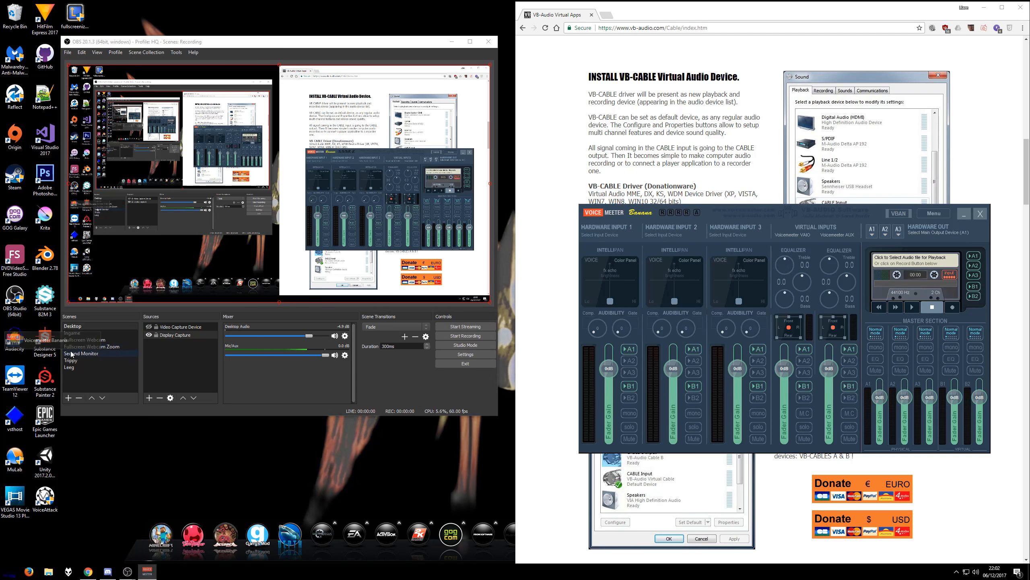
pyautogui.moveTo(735, 213); pyautogui.dragTo(665, 206)
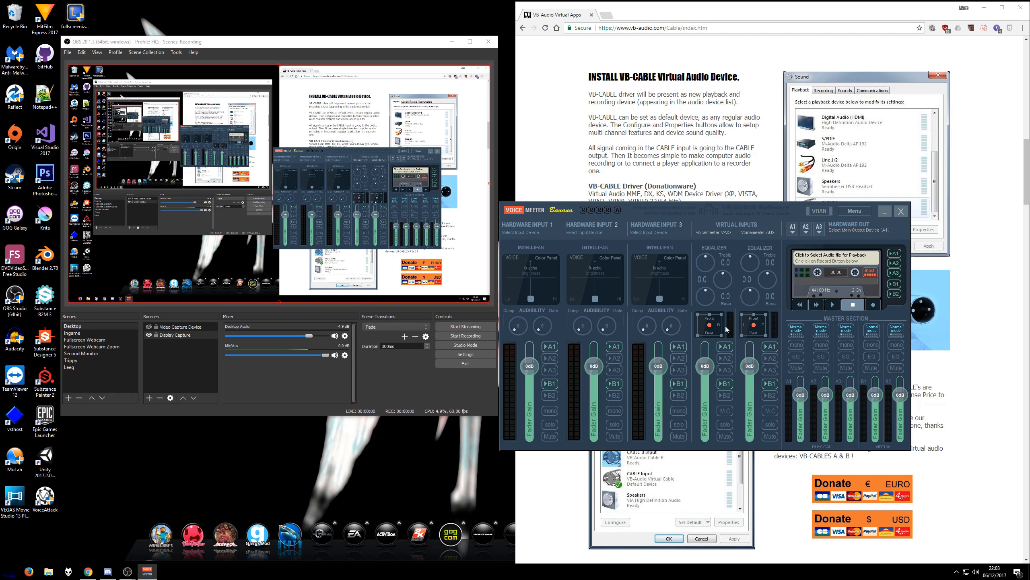
pyautogui.click(505, 225)
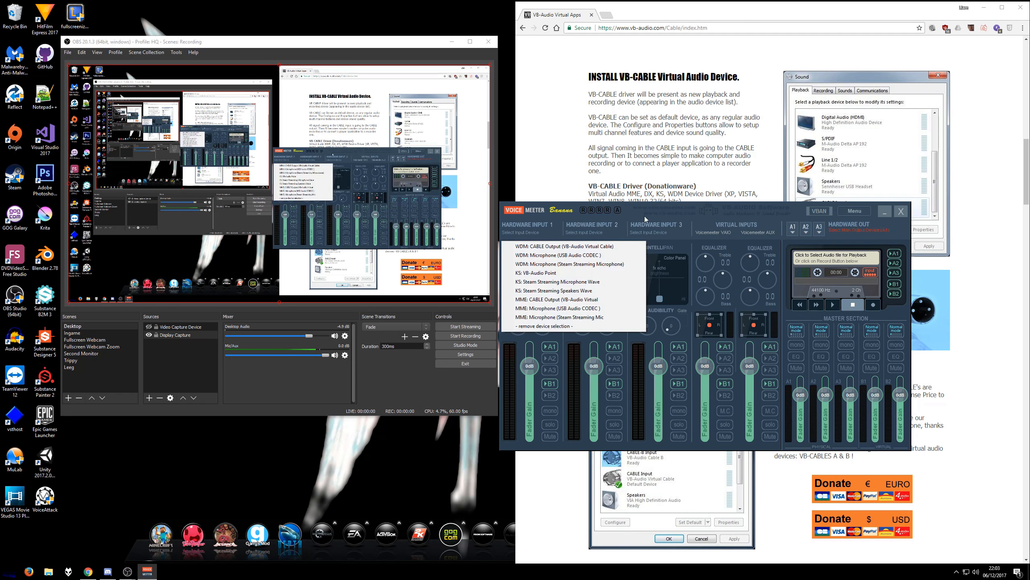
pyautogui.click(655, 208)
pyautogui.moveTo(655, 209); pyautogui.dragTo(658, 158)
pyautogui.middleClick(567, 15)
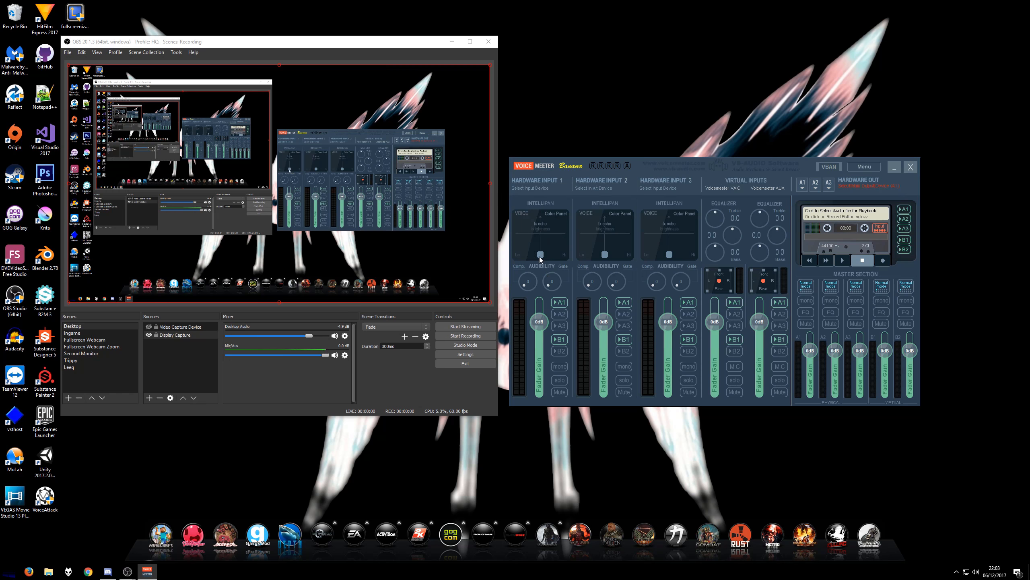
# Step: Examine the devices offered for hardware output A1 in Voicemeeter Banana
pyautogui.moveTo(539, 256)
pyautogui.mouseDown()
pyautogui.moveTo(557, 244)
pyautogui.moveTo(545, 246)
pyautogui.mouseUp()
pyautogui.click(802, 186)
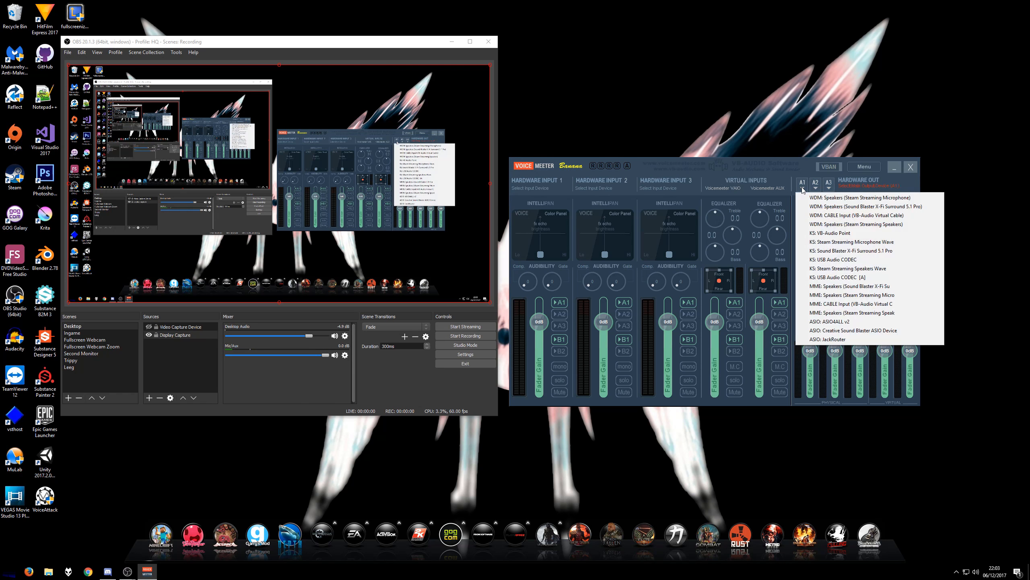
pyautogui.click(802, 186)
pyautogui.click(803, 190)
pyautogui.click(803, 189)
pyautogui.click(803, 188)
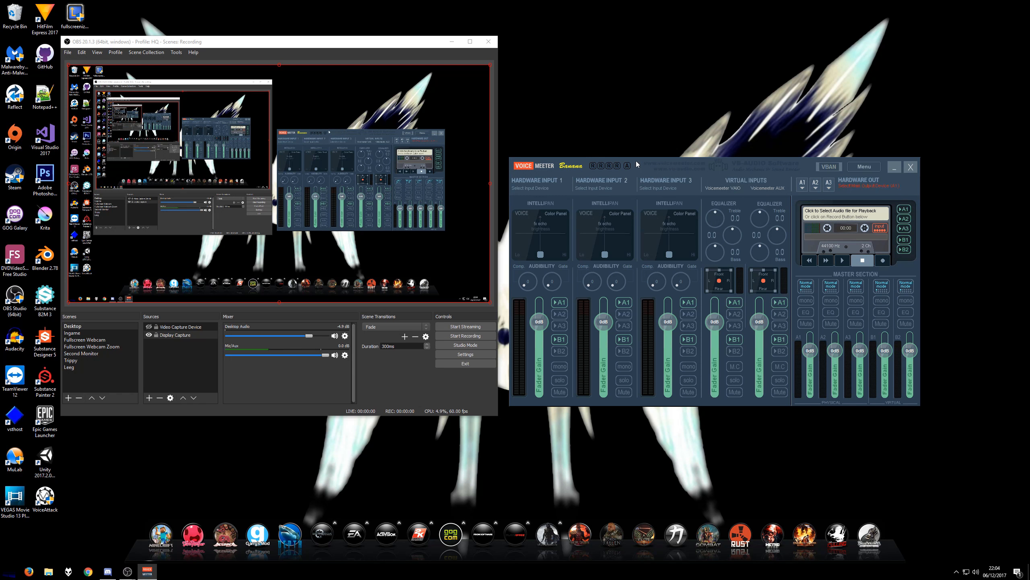
# Step: Switch off the A1 and B1 routing on all three hardware inputs and both virtual inputs
pyautogui.moveTo(636, 161)
pyautogui.mouseDown()
pyautogui.moveTo(621, 150)
pyautogui.moveTo(637, 149)
pyautogui.mouseUp()
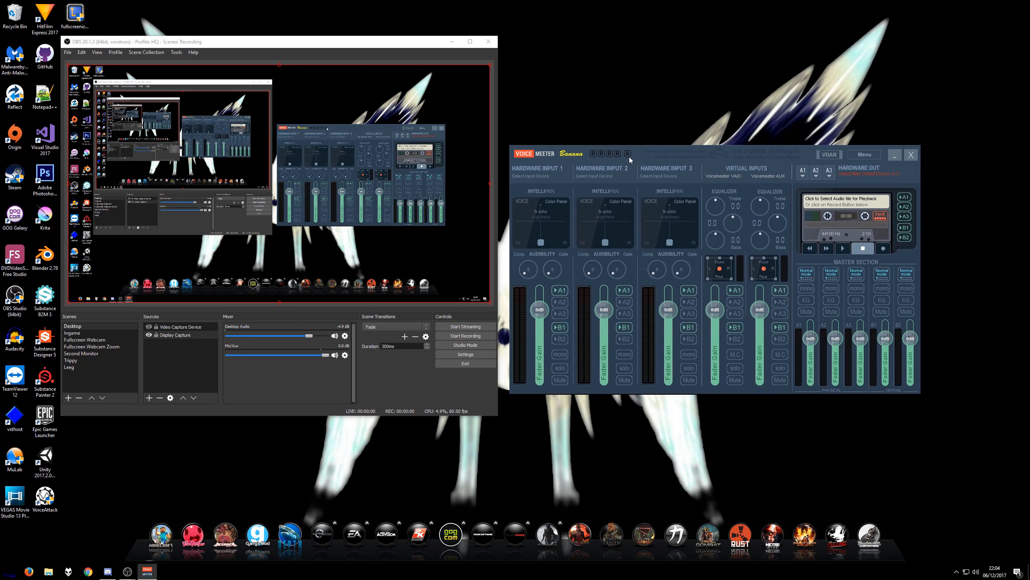
pyautogui.click(559, 290)
pyautogui.click(560, 327)
pyautogui.click(624, 290)
pyautogui.click(624, 328)
pyautogui.click(688, 291)
pyautogui.click(688, 328)
pyautogui.click(738, 290)
pyautogui.click(735, 327)
pyautogui.click(784, 291)
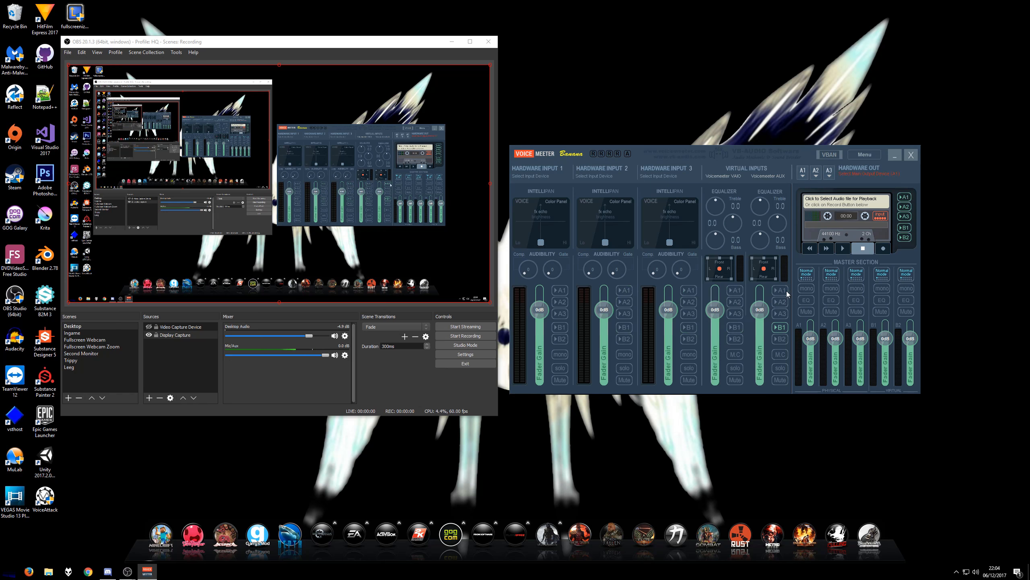
pyautogui.click(784, 325)
# Step: Set hardware output A1 to WDM: Speakers (Sound Blaster X-Fi Surround 5.1 Pro)
pyautogui.click(802, 176)
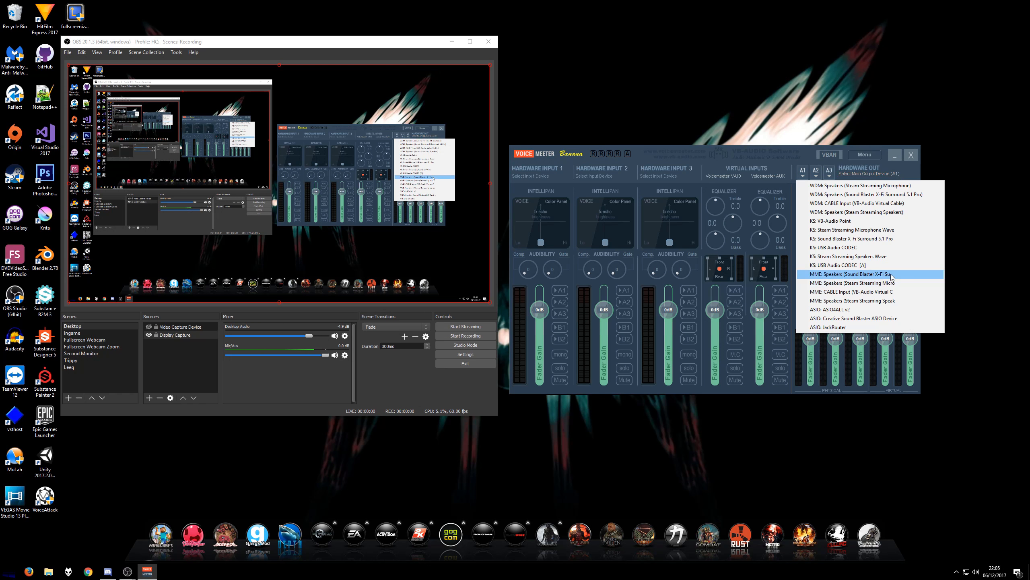
pyautogui.click(860, 203)
pyautogui.click(803, 172)
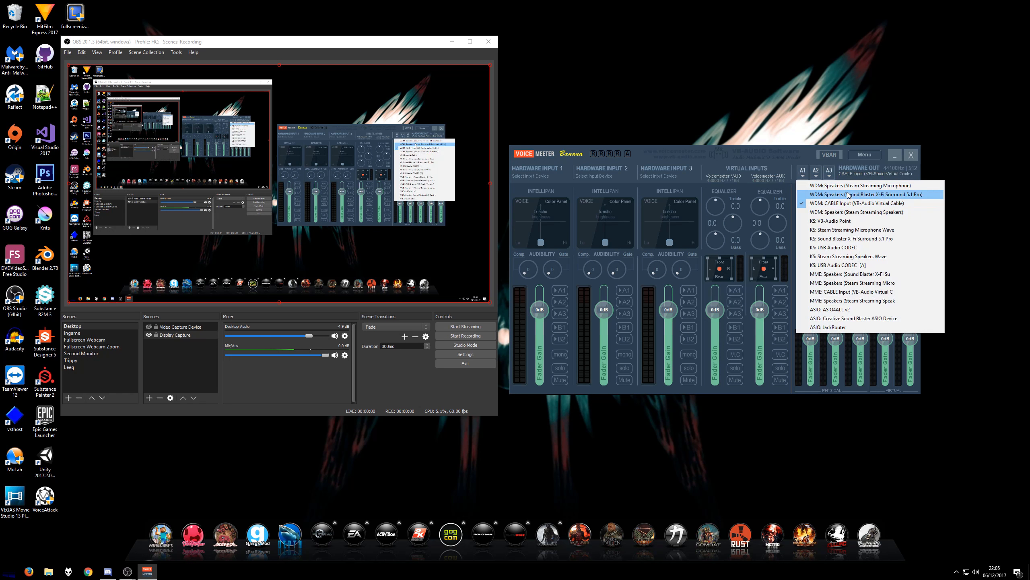
pyautogui.click(849, 195)
# Step: Try the MME Steam Streaming Micro speakers as output A1 and restore the WDM Sound Blaster speakers
pyautogui.click(802, 172)
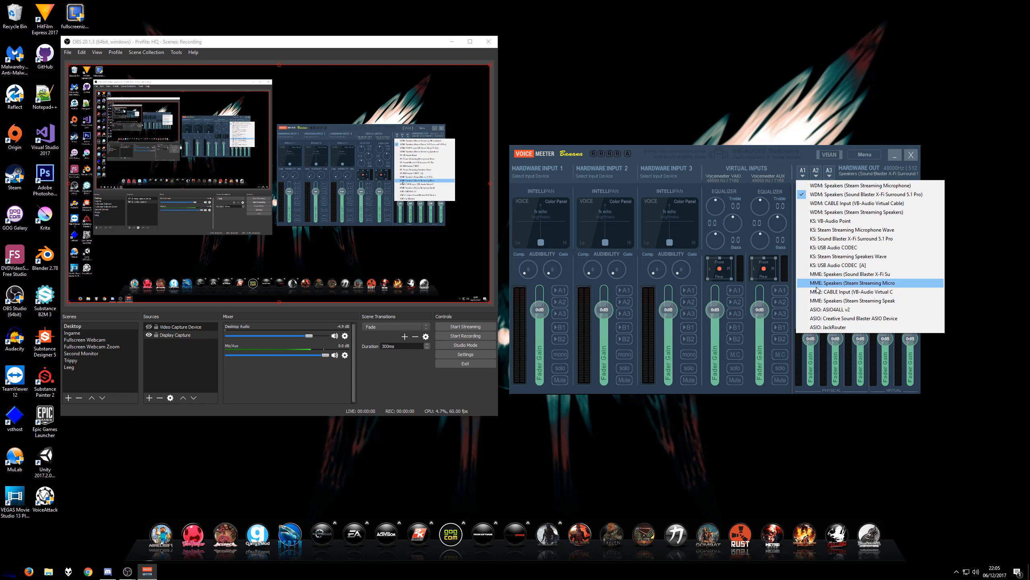
pyautogui.click(817, 289)
pyautogui.click(803, 172)
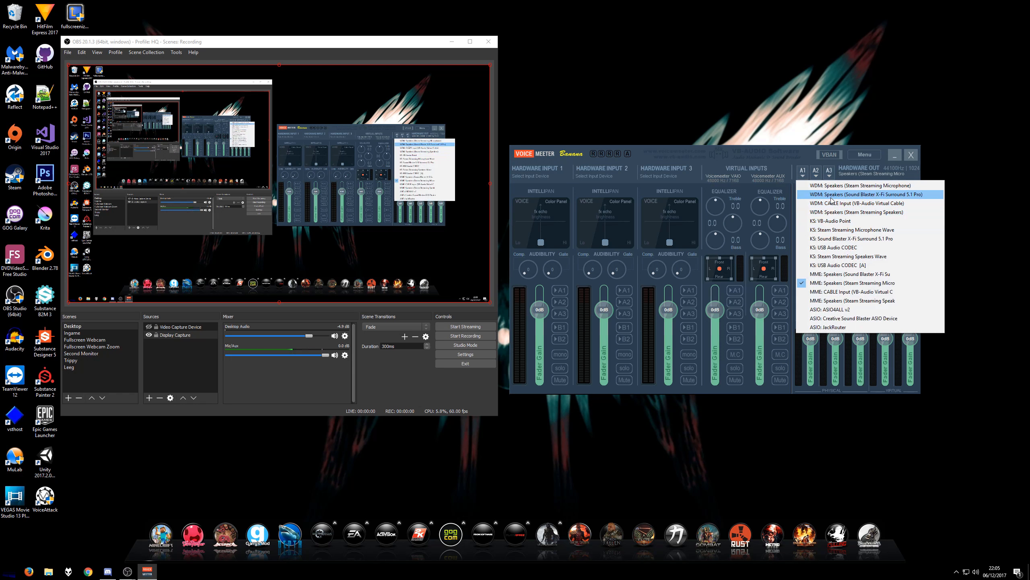
pyautogui.click(829, 195)
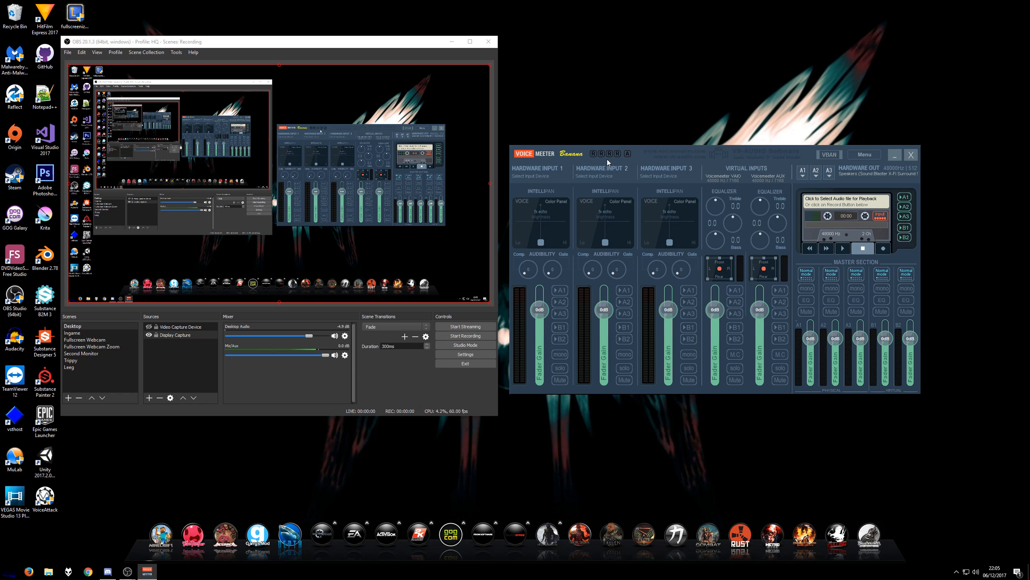
# Step: Set Hardware Input 1 to WDM: CABLE Output (VB-Audio Virtual Cable)
pyautogui.click(542, 177)
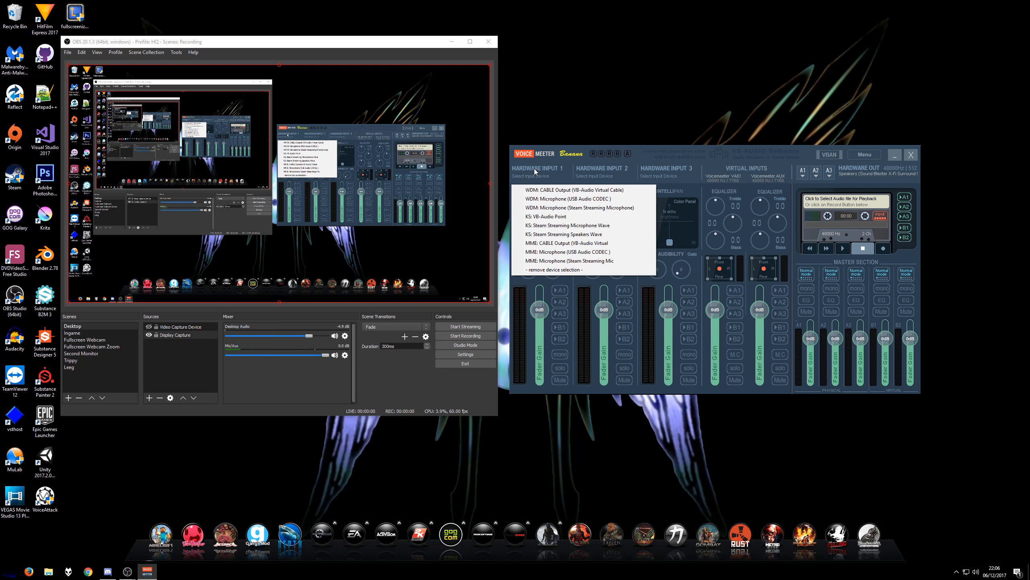
pyautogui.click(556, 190)
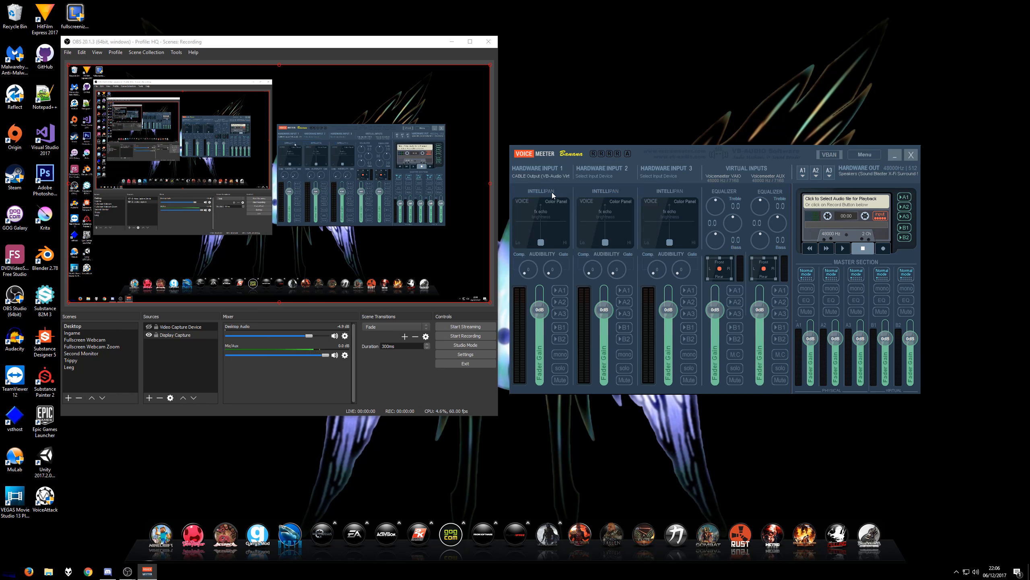
pyautogui.click(542, 176)
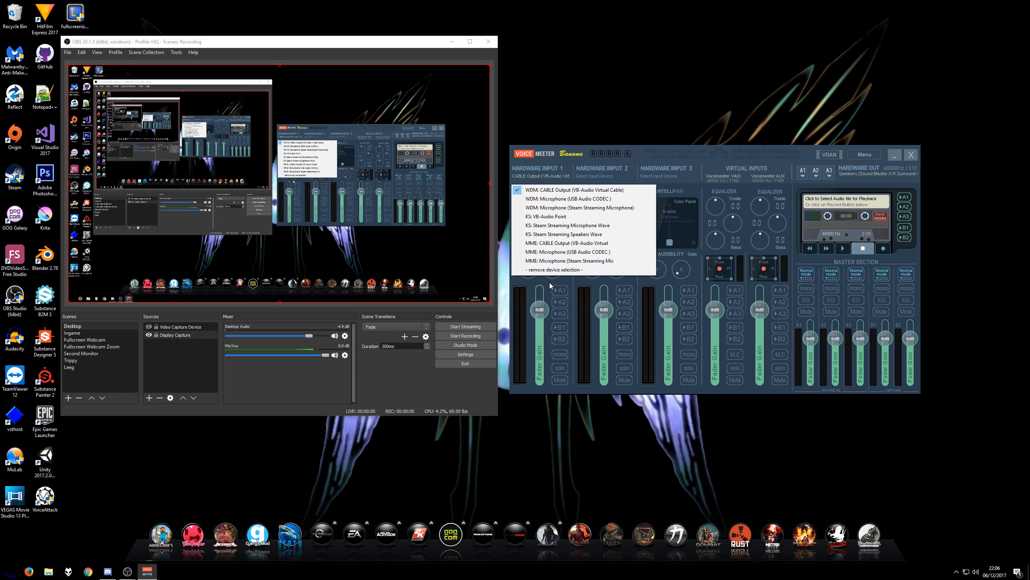
pyautogui.click(629, 153)
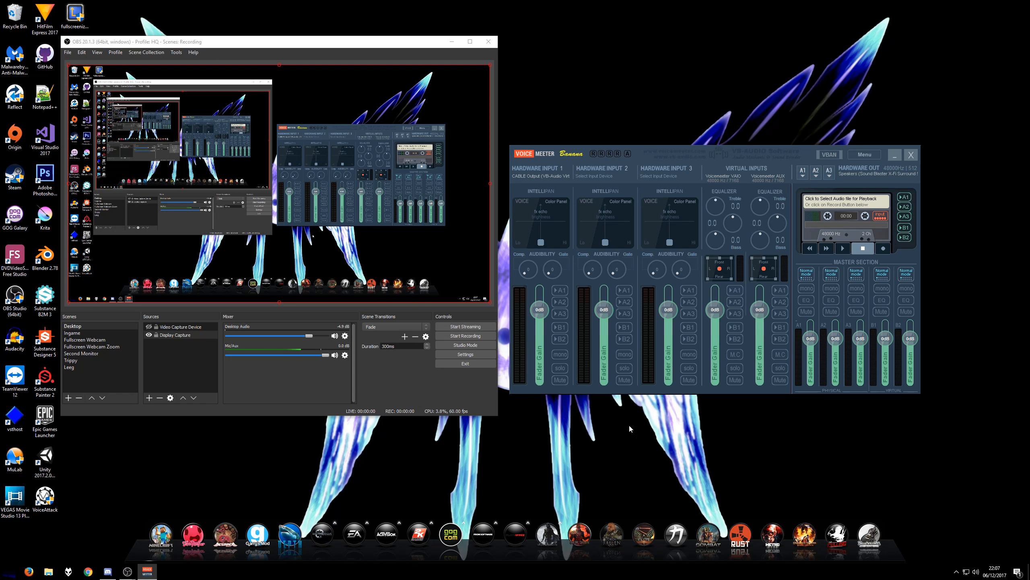
# Step: Make VoiceMeeter Input the default Windows playback device and default communication device, and accept the sound settings
pyautogui.rightClick(976, 571)
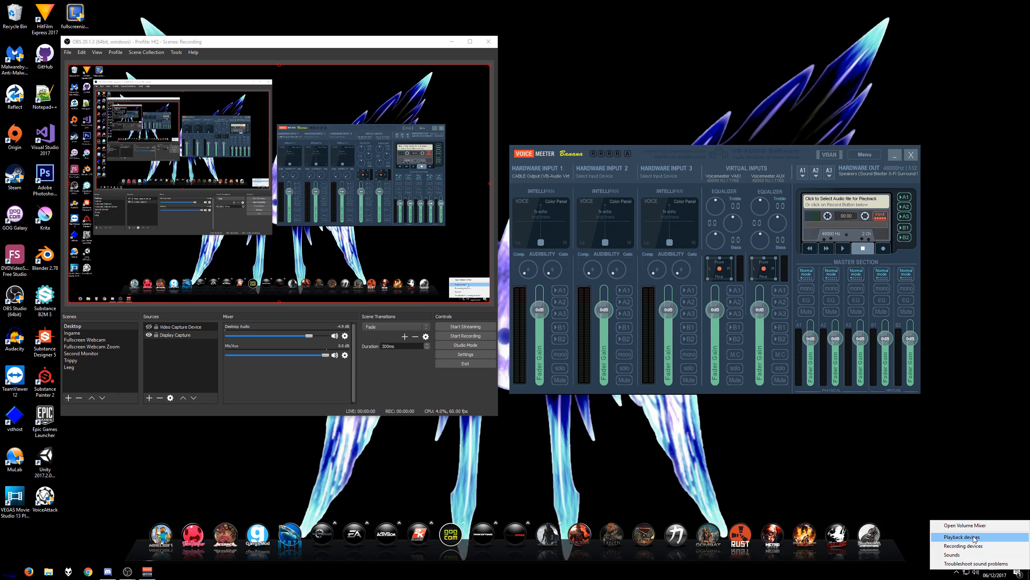
pyautogui.click(973, 537)
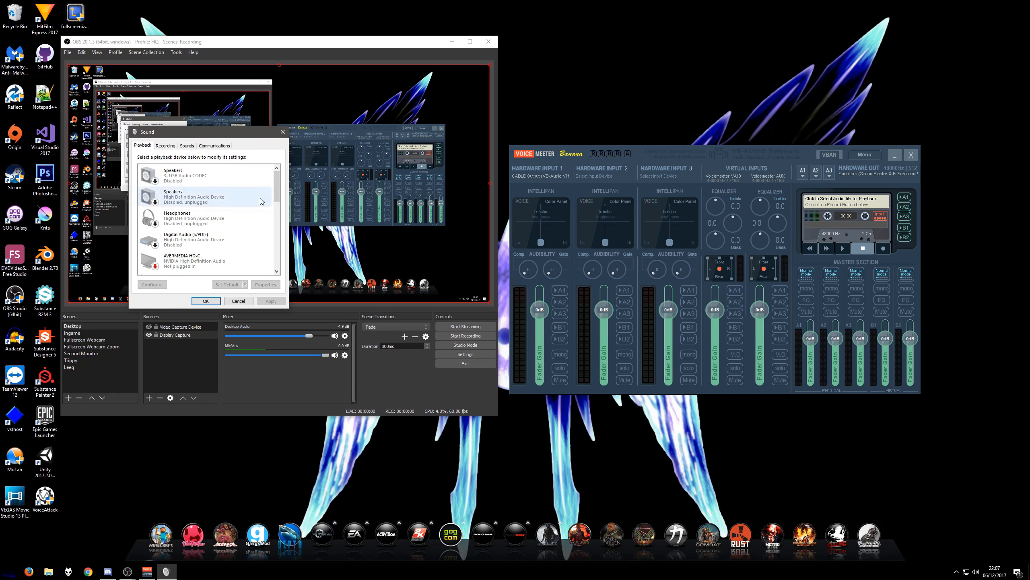
pyautogui.moveTo(224, 131); pyautogui.dragTo(858, 260)
pyautogui.moveTo(911, 311); pyautogui.dragTo(917, 366)
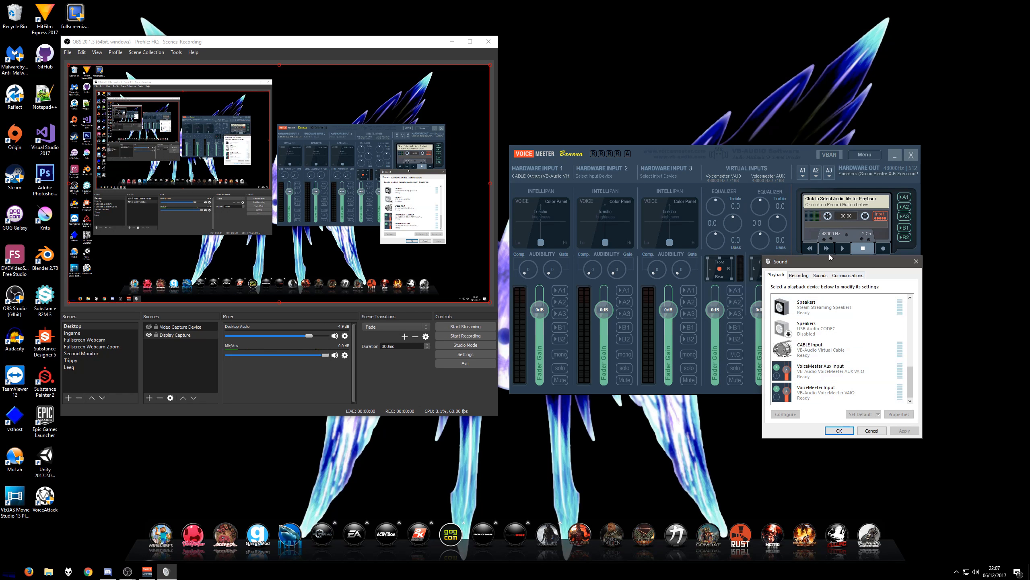
pyautogui.moveTo(826, 261); pyautogui.dragTo(852, 290)
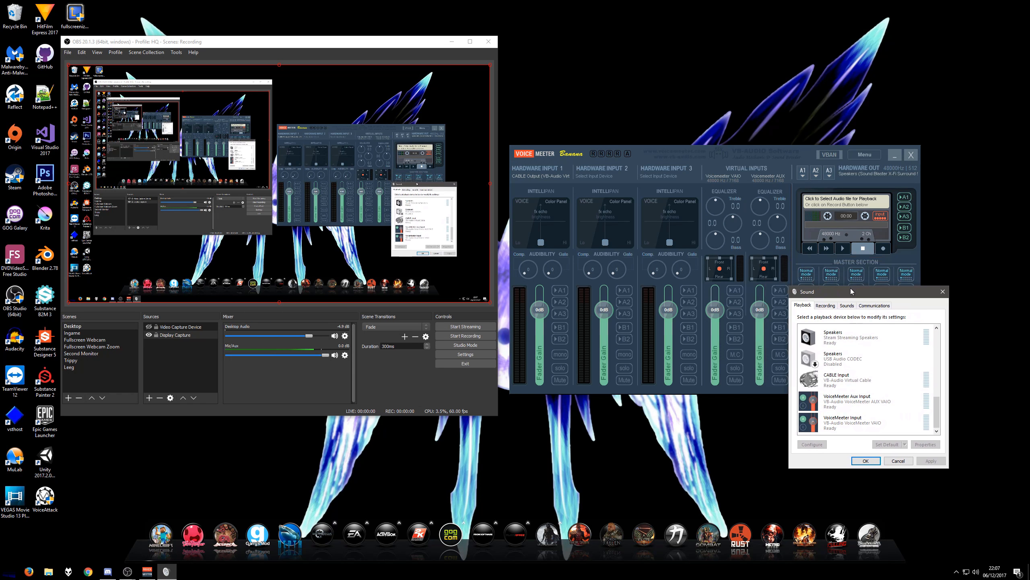
pyautogui.rightClick(837, 427)
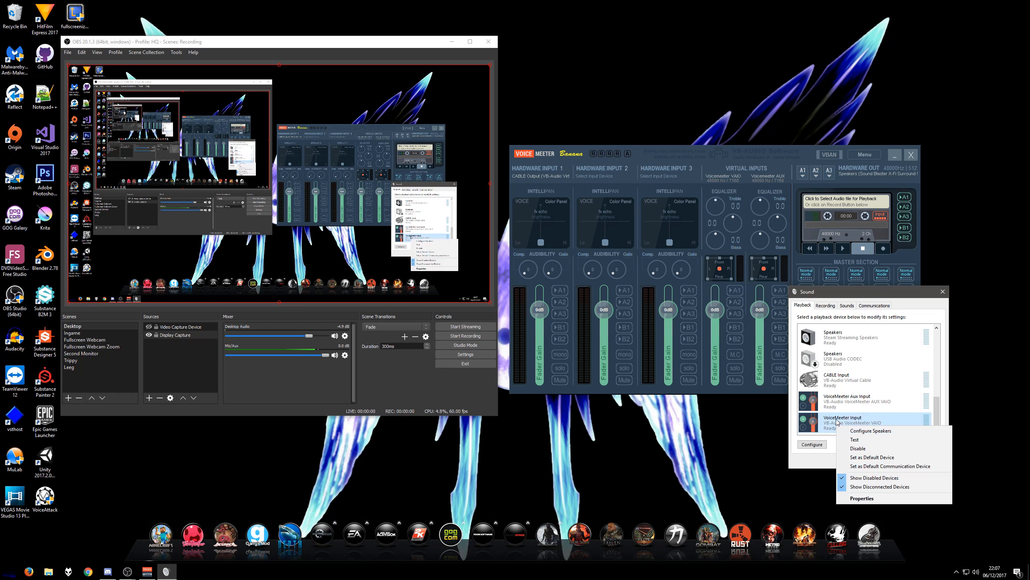
pyautogui.click(867, 458)
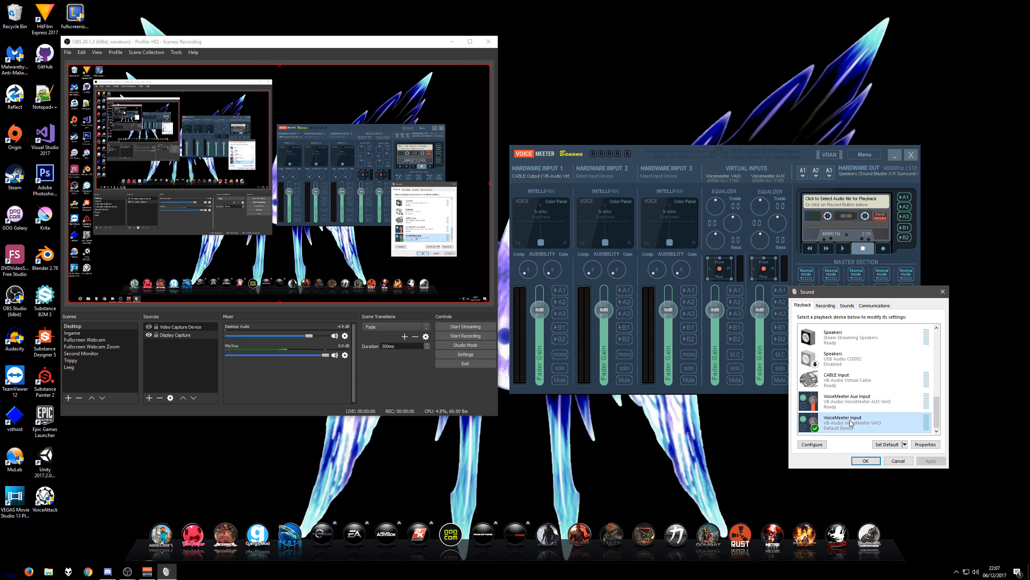
pyautogui.rightClick(851, 423)
pyautogui.click(886, 467)
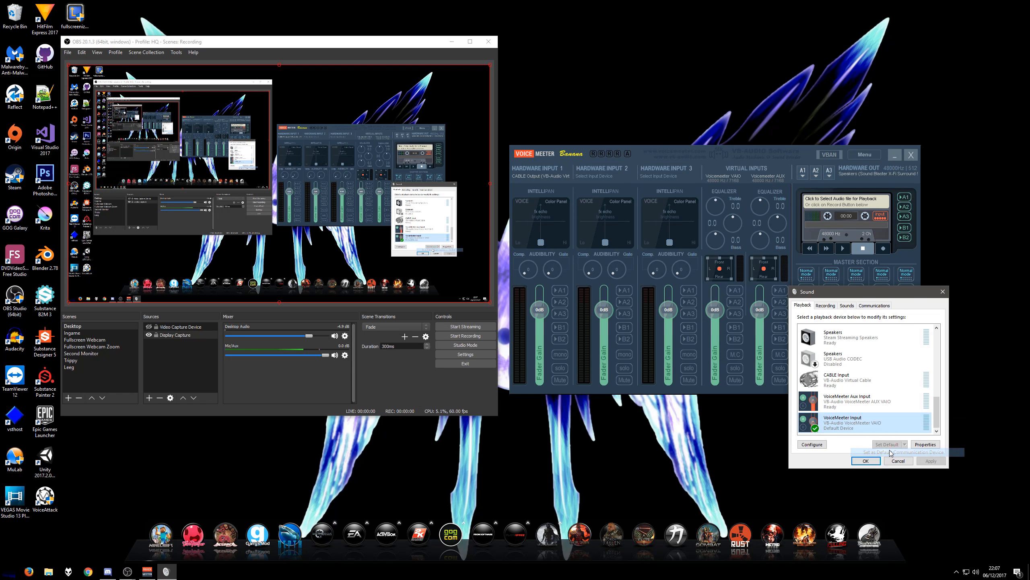
pyautogui.click(865, 461)
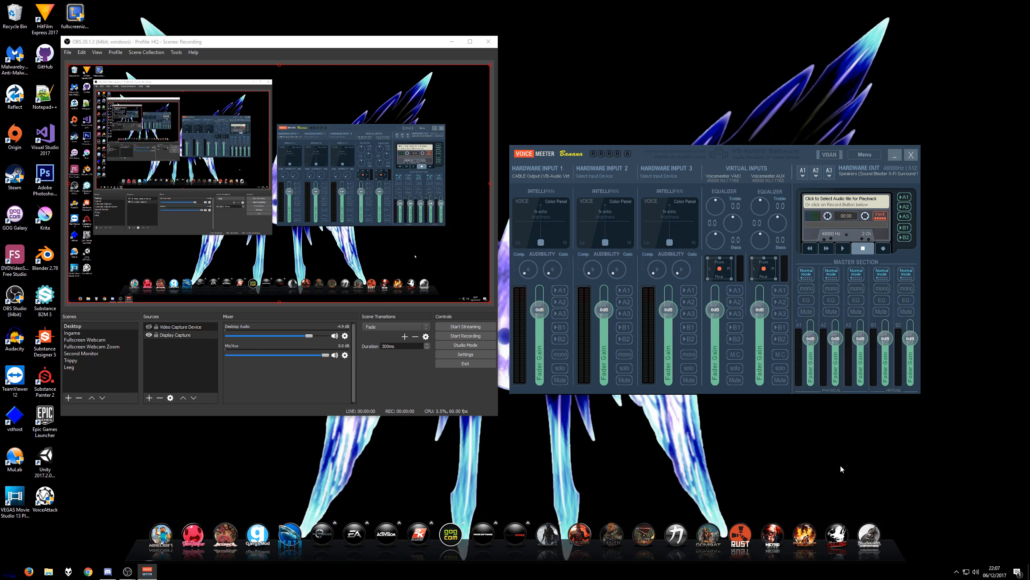
# Step: Open foobar2000, play the playlist's track briefly to test the sound, pause it and put the player window away
pyautogui.click(68, 571)
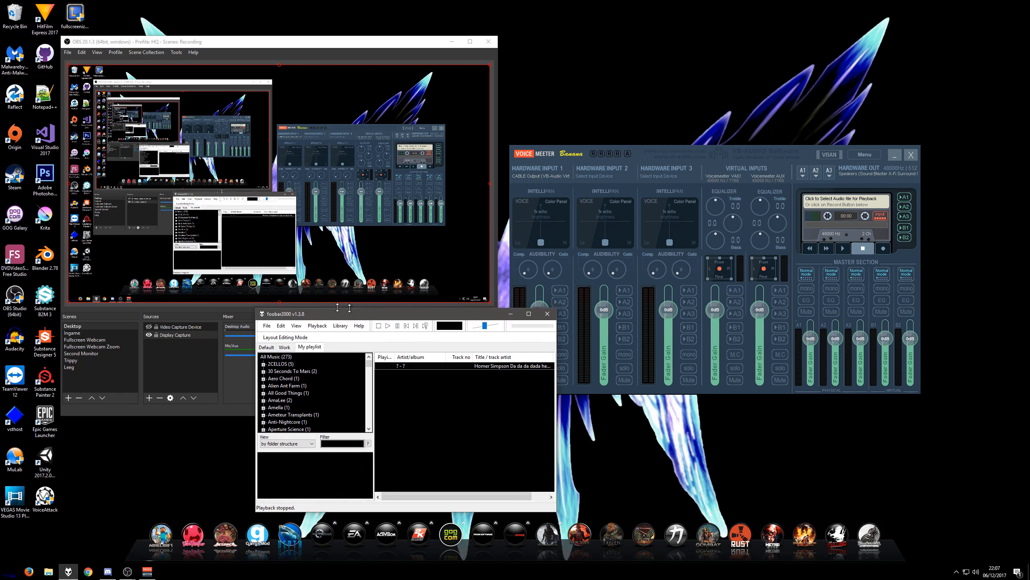
pyautogui.moveTo(371, 312); pyautogui.dragTo(165, 321)
pyautogui.click(280, 372)
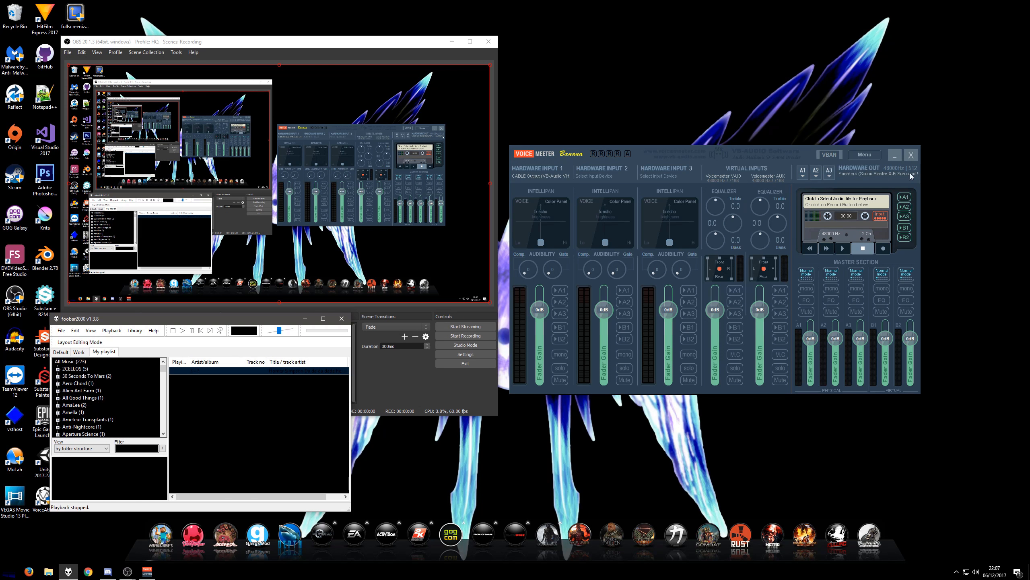
pyautogui.click(183, 330)
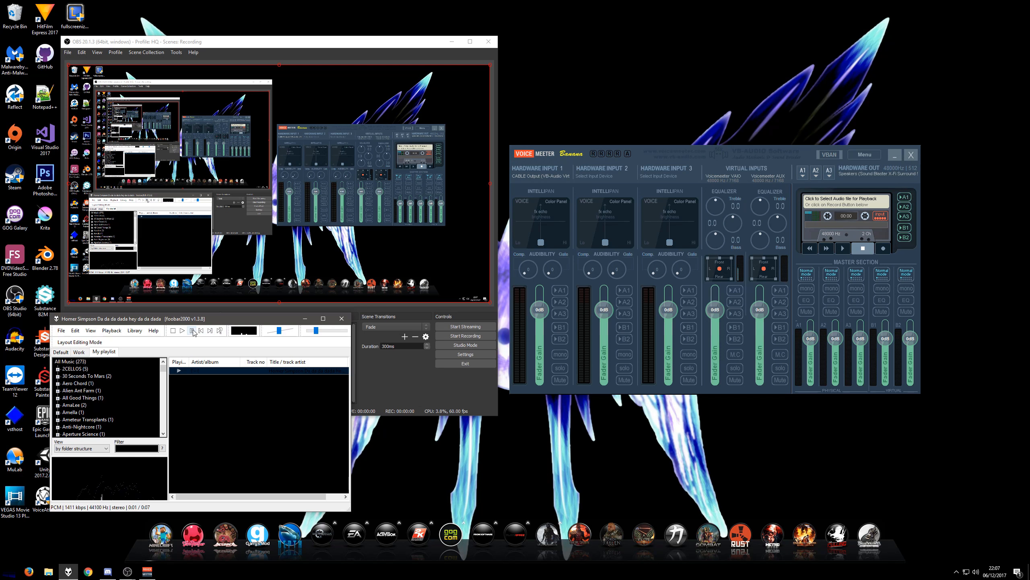
pyautogui.press('space')
pyautogui.moveTo(313, 331); pyautogui.dragTo(332, 312)
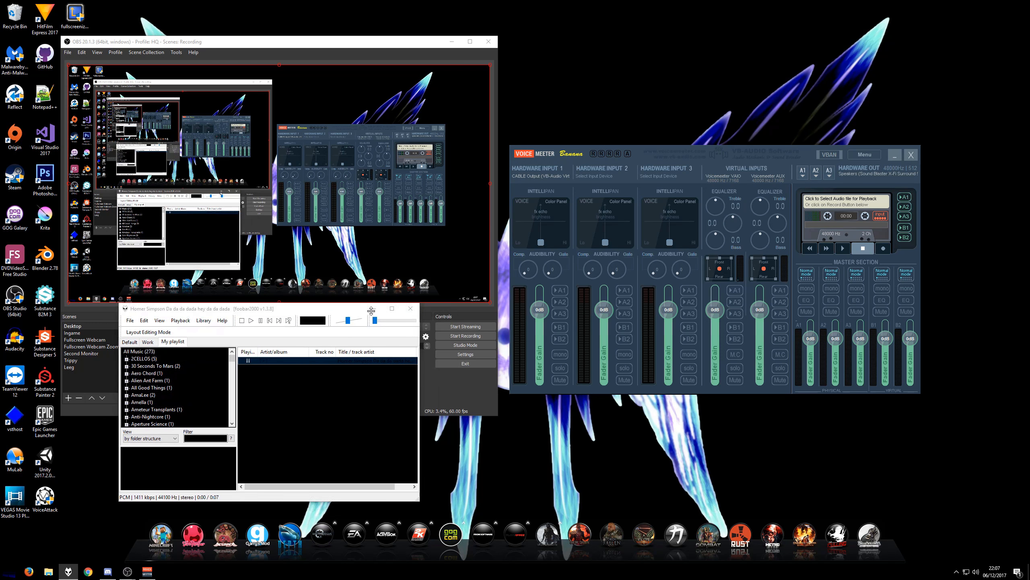
pyautogui.click(411, 311)
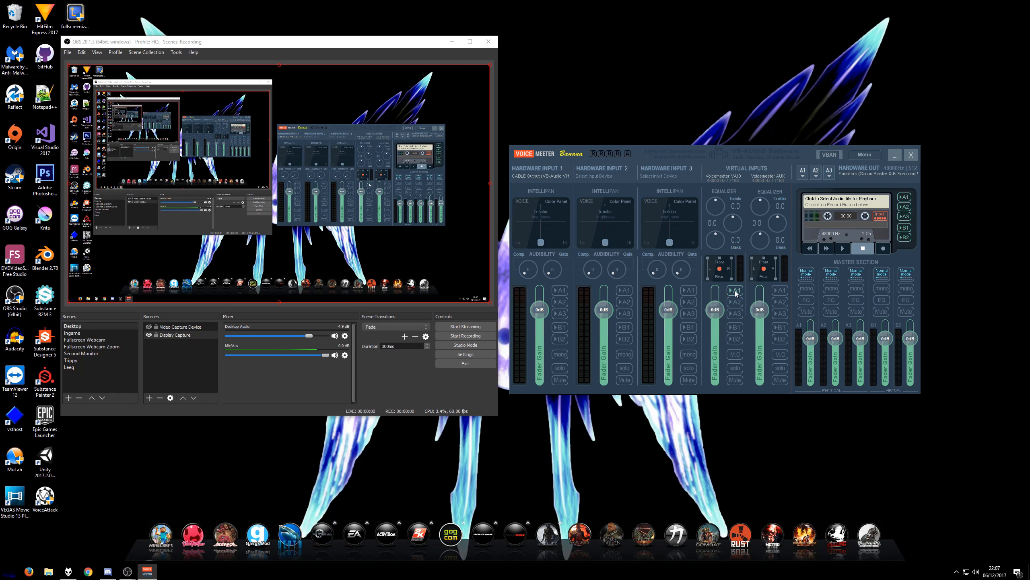
# Step: Play the foobar2000 track with A1 switched off on the Voicemeeter VAIO virtual input, switch A1 back on, and put the player away
pyautogui.click(69, 572)
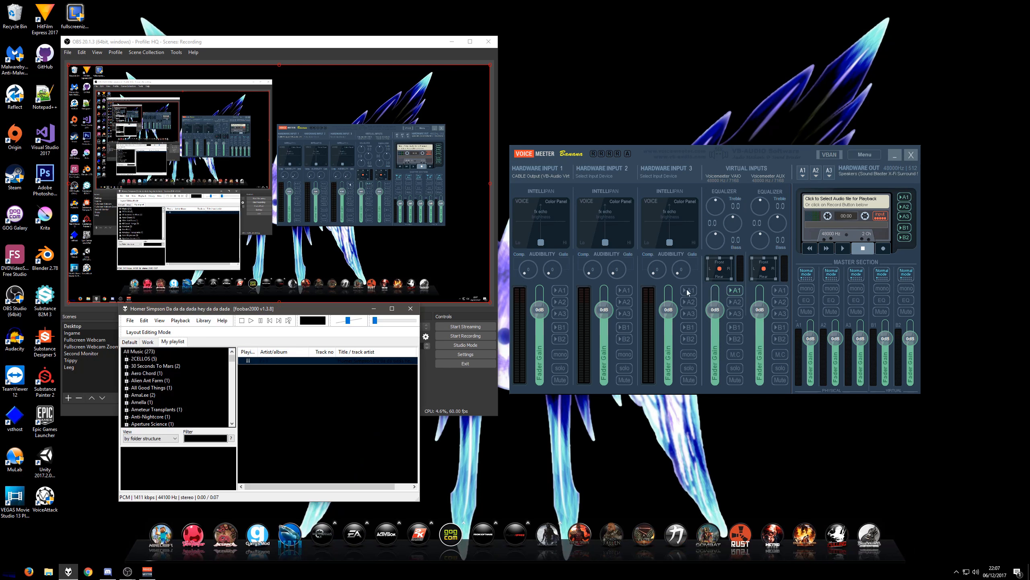
pyautogui.click(740, 291)
pyautogui.click(244, 321)
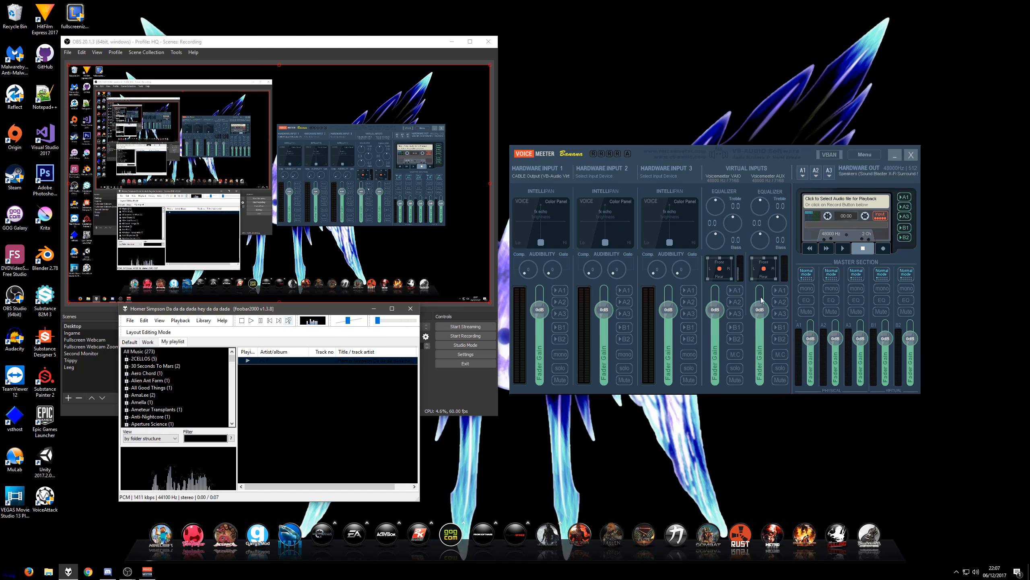
pyautogui.click(736, 290)
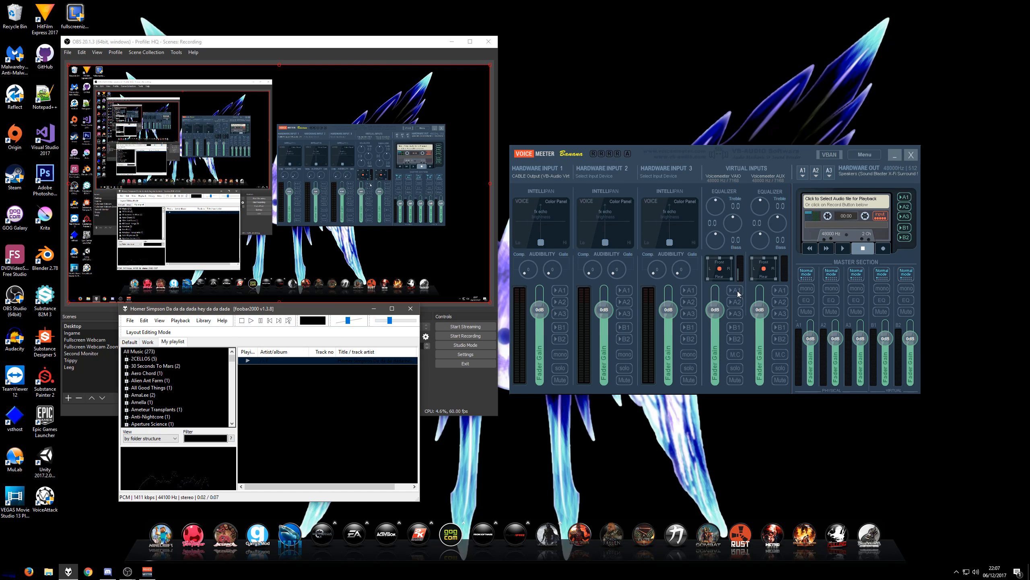
pyautogui.click(396, 321)
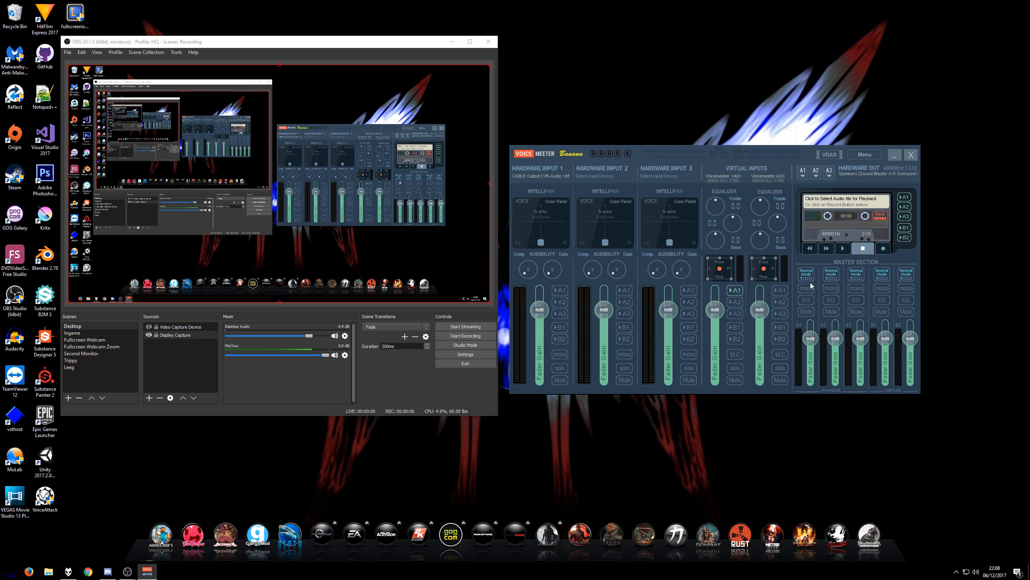
# Step: Reopen foobar2000 and set its output device to CABLE Input (VB-Audio Virtual Cable) in the preferences
pyautogui.click(68, 571)
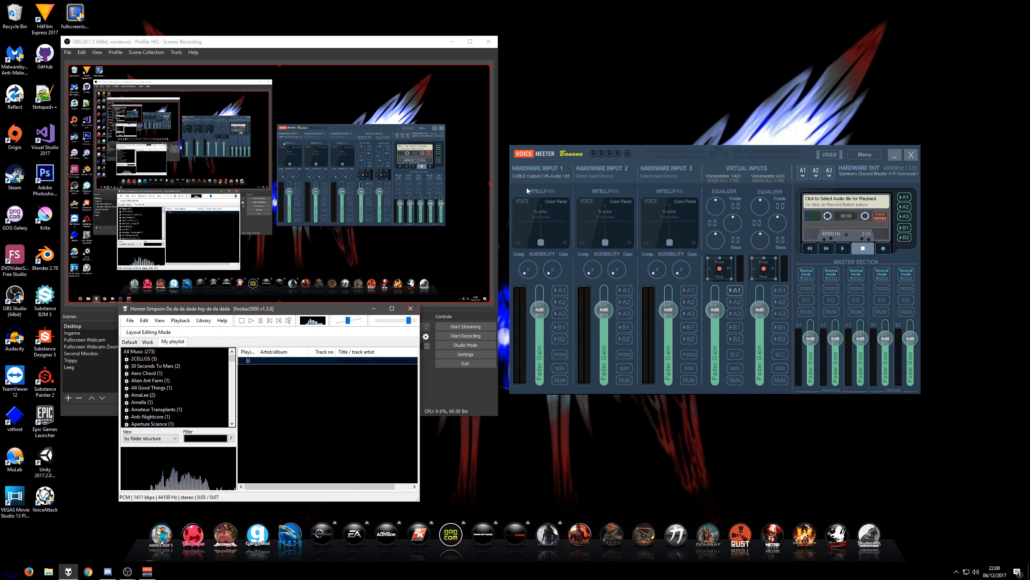
pyautogui.click(130, 321)
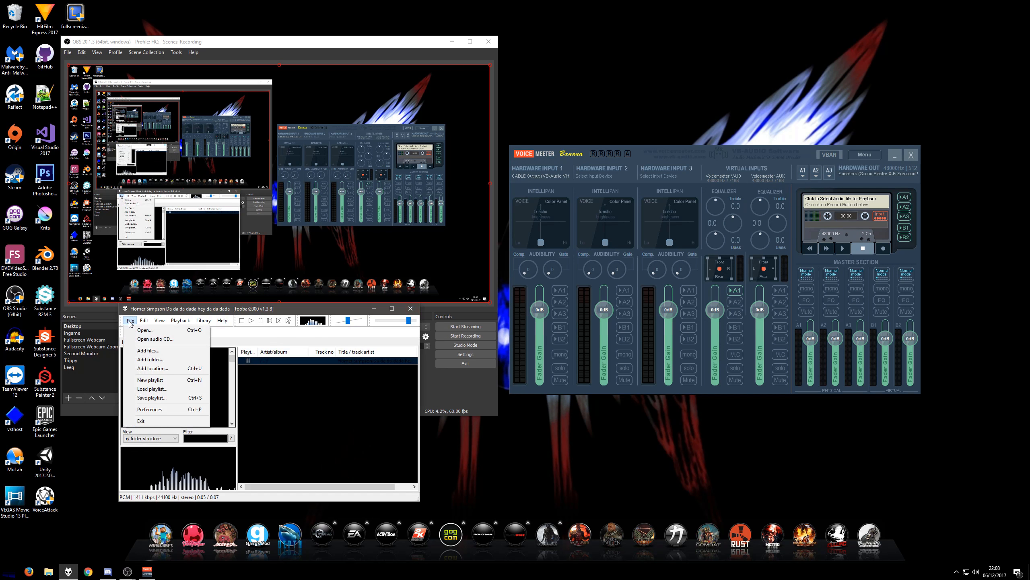
pyautogui.click(215, 310)
pyautogui.moveTo(236, 305); pyautogui.dragTo(306, 314)
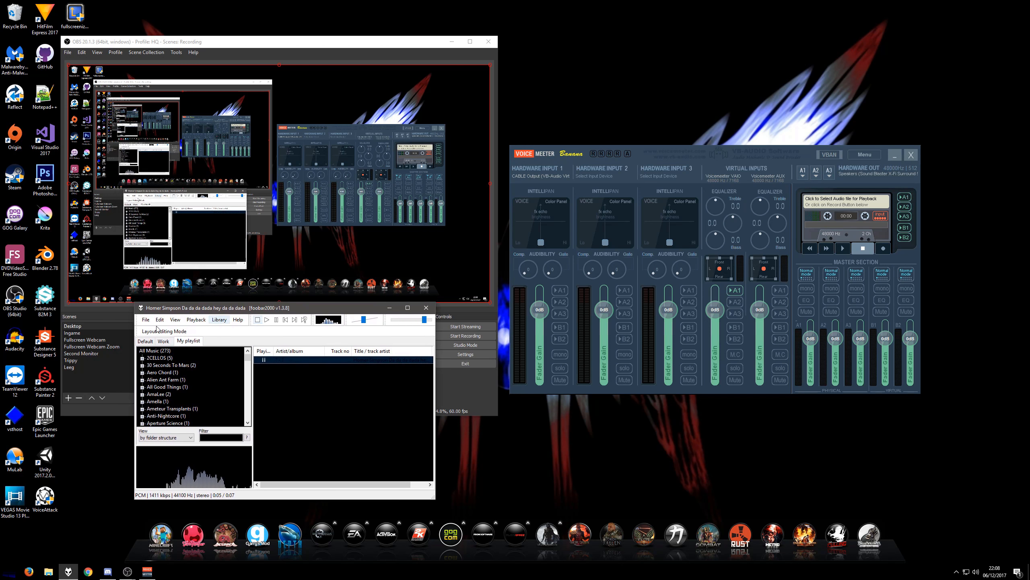
pyautogui.click(146, 320)
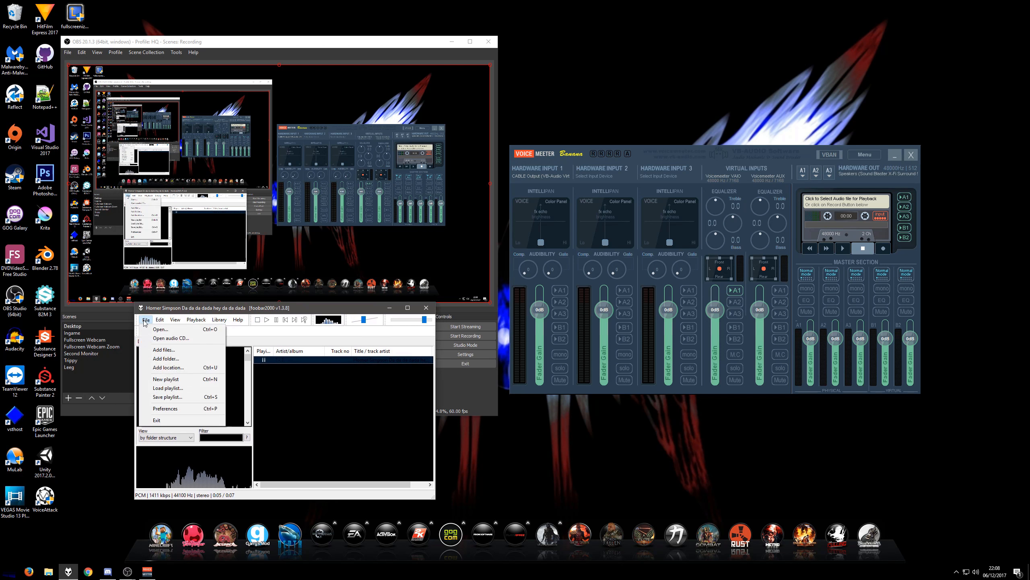
pyautogui.click(183, 409)
pyautogui.click(272, 375)
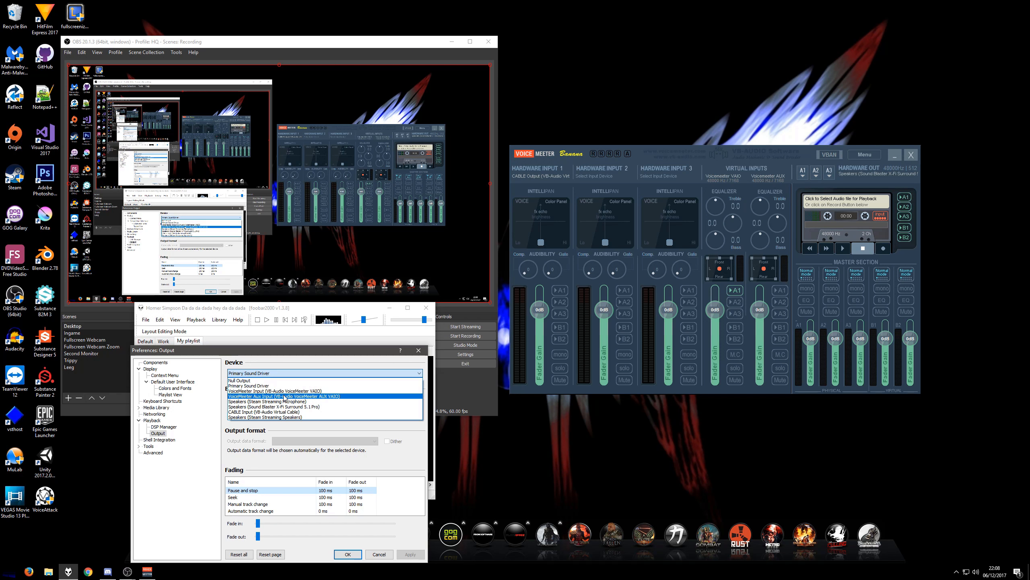
pyautogui.click(260, 411)
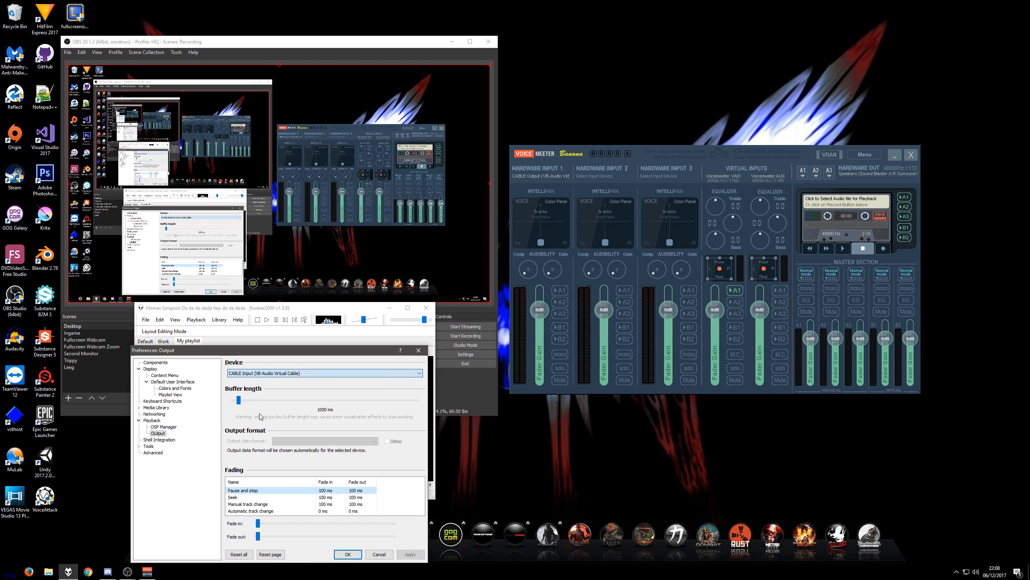
pyautogui.click(348, 553)
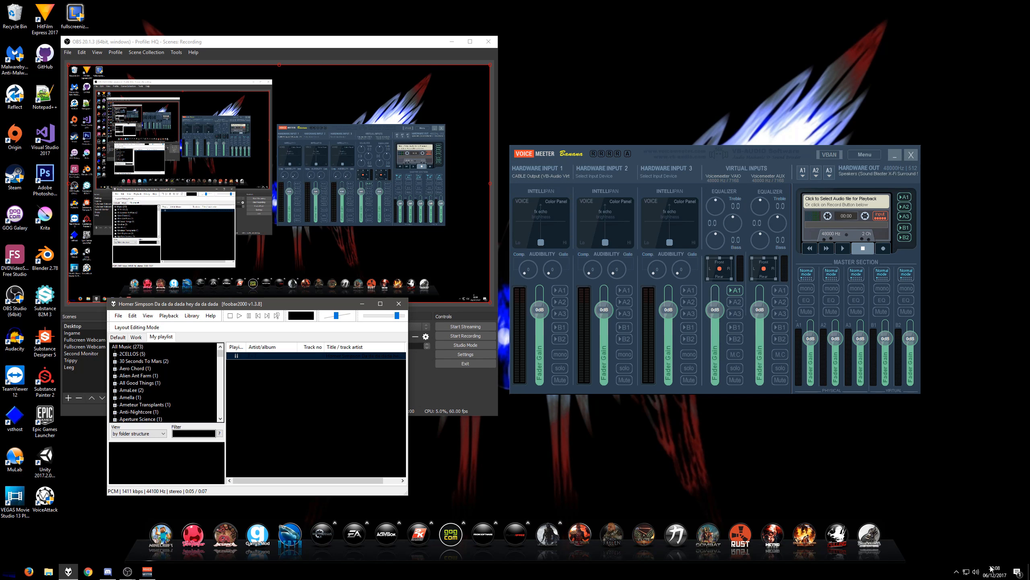
# Step: Examine CABLE Output in the Windows recording devices and look over the playback devices, with foobar2000 moved alongside for the test track
pyautogui.rightClick(976, 571)
pyautogui.click(965, 546)
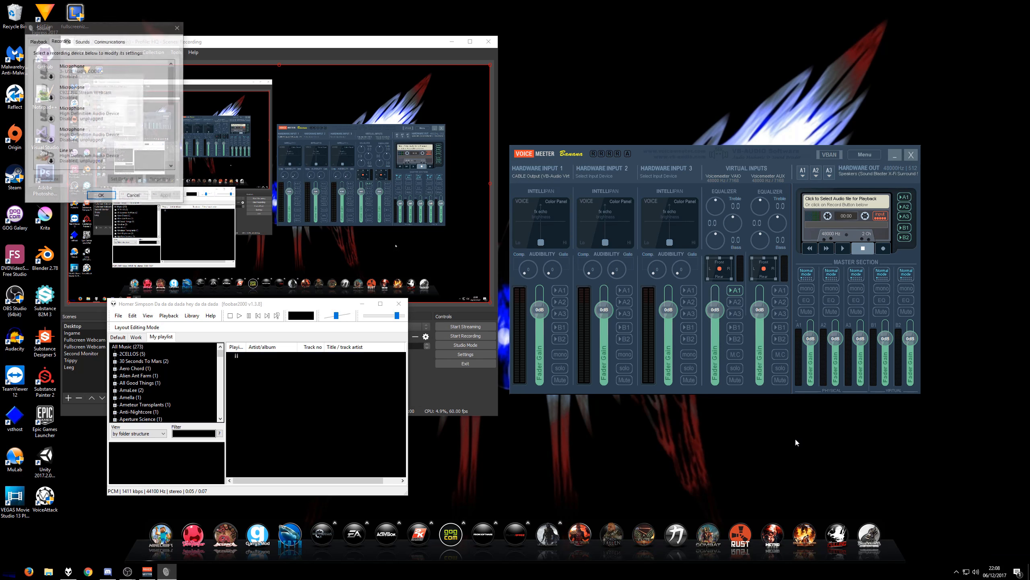
pyautogui.moveTo(142, 27); pyautogui.dragTo(957, 266)
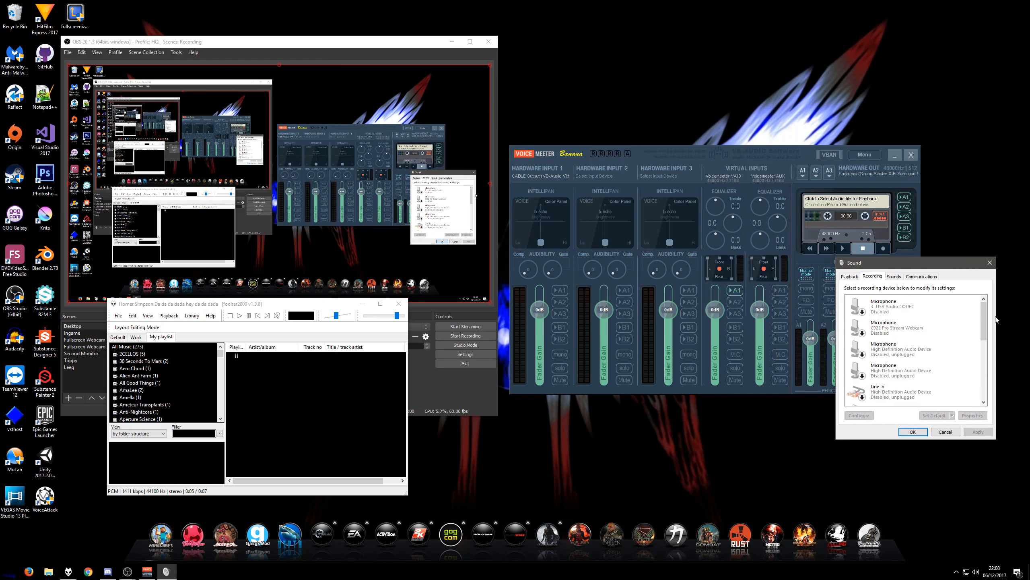
pyautogui.scroll(-5, 984, 350)
pyautogui.moveTo(292, 304); pyautogui.dragTo(504, 293)
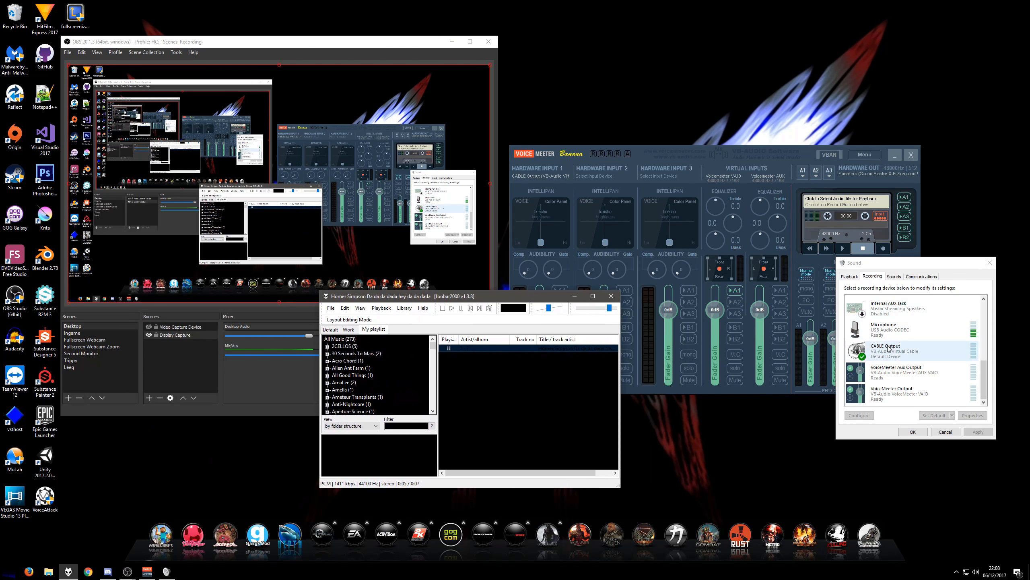
pyautogui.click(849, 276)
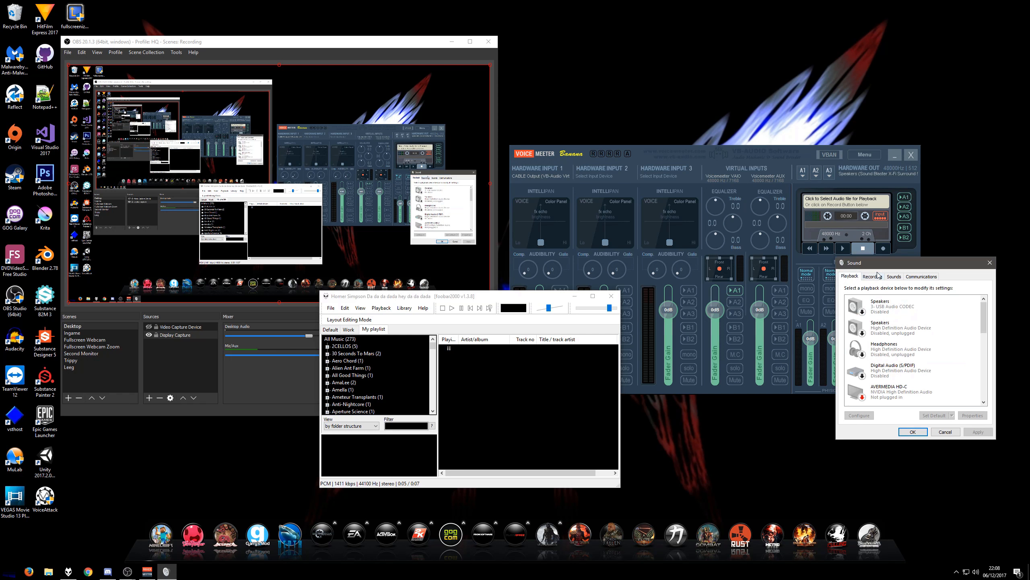
pyautogui.scroll(-5, 933, 349)
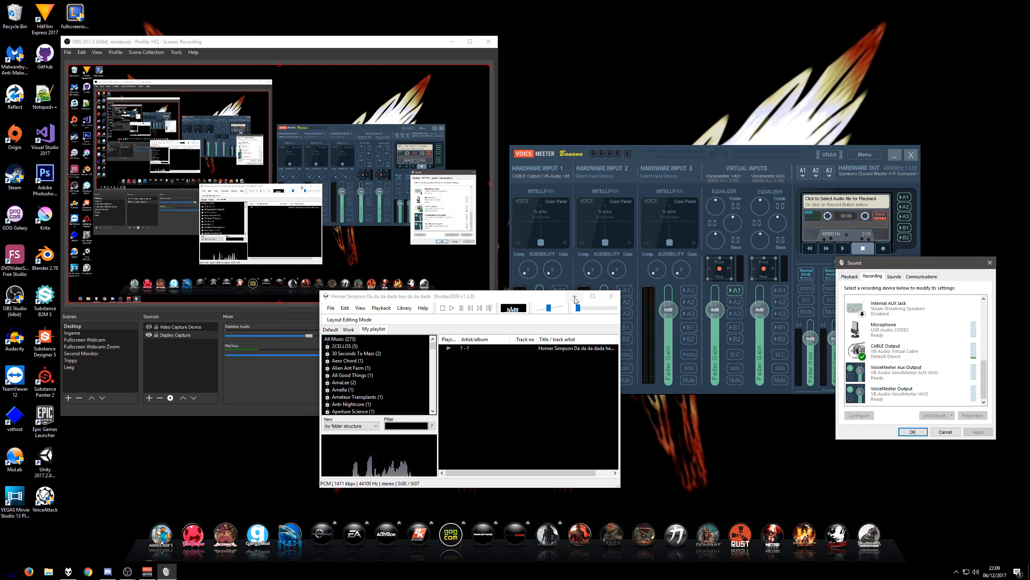
# Step: Move foobar2000 aside and check in its output preferences that CABLE Input (VB-Audio Virtual Cable) is the selected device
pyautogui.moveTo(542, 301); pyautogui.dragTo(339, 306)
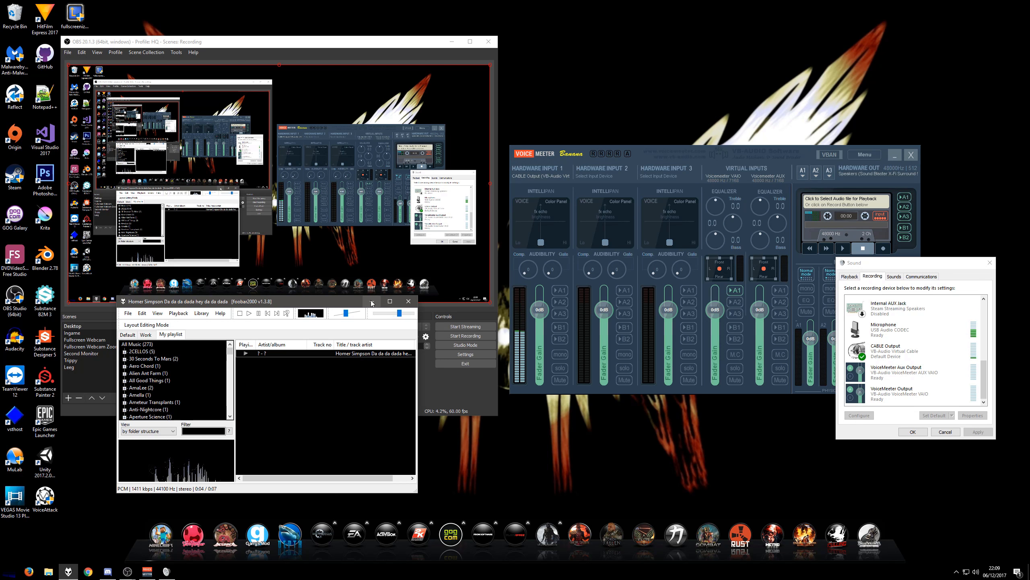
pyautogui.click(128, 313)
pyautogui.click(207, 419)
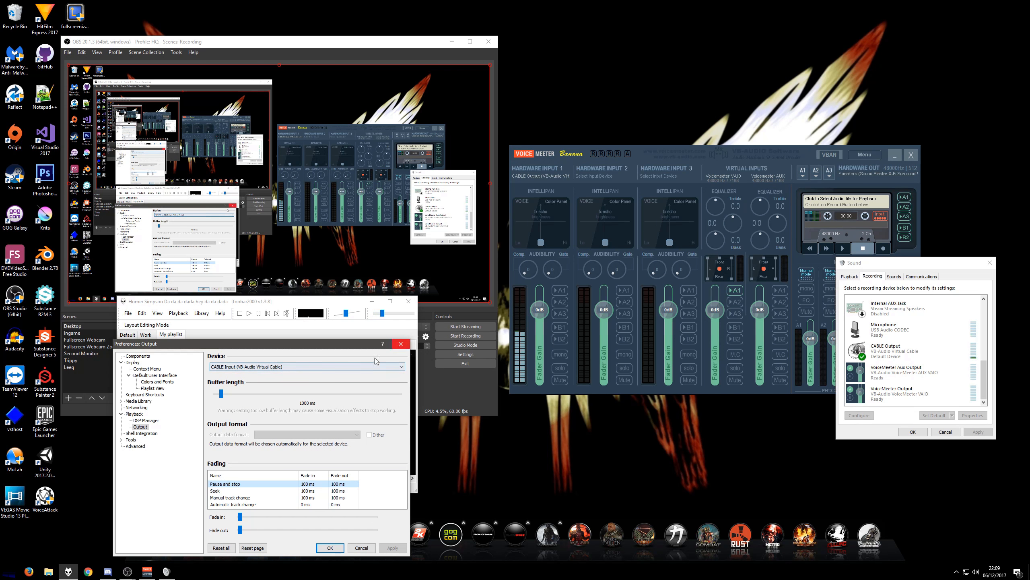
pyautogui.click(269, 366)
pyautogui.click(254, 410)
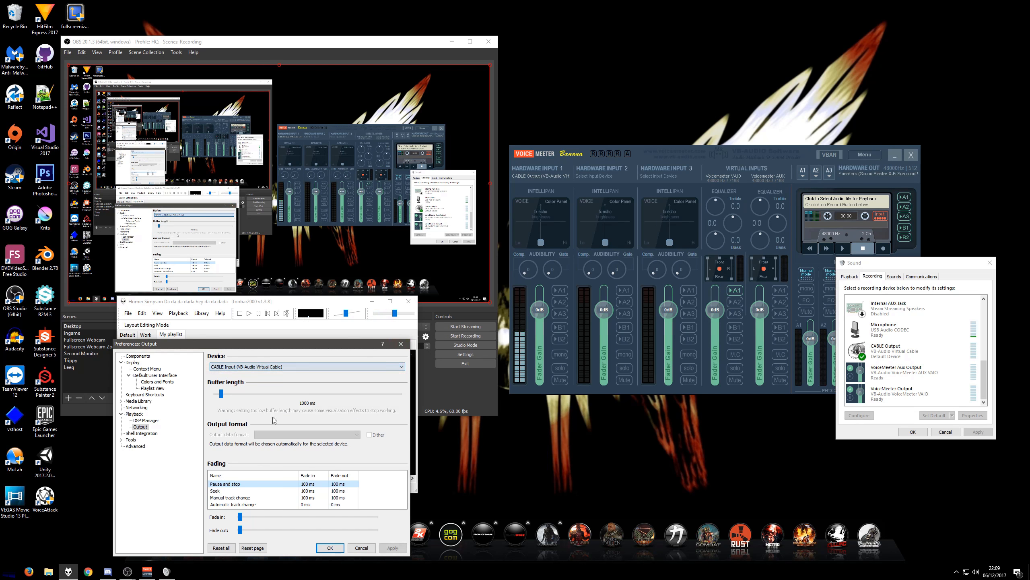
pyautogui.click(329, 547)
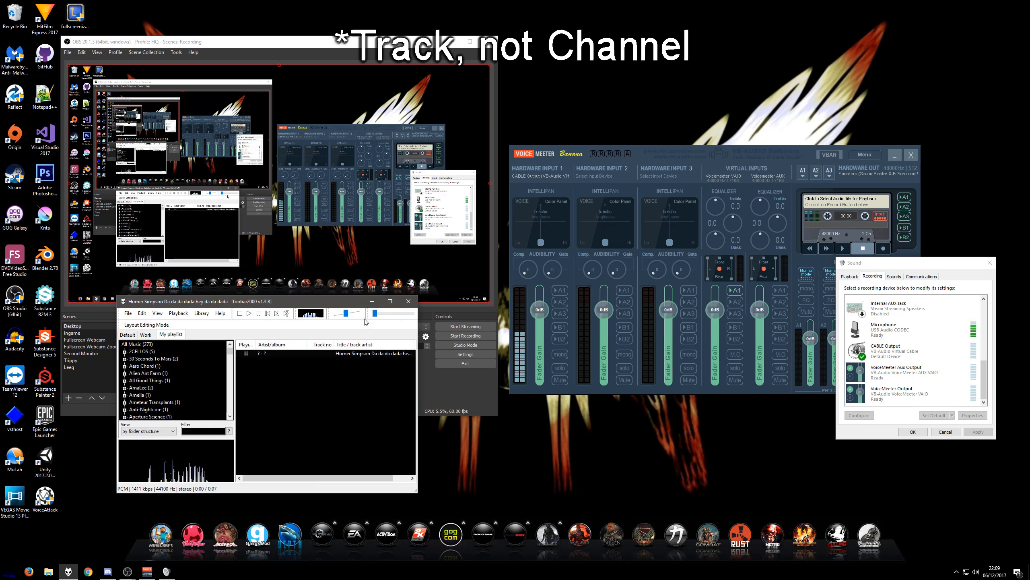
# Step: Route Hardware Input 1 to A1 in VoiceMeeter and pause the foobar2000 track
pyautogui.click(560, 290)
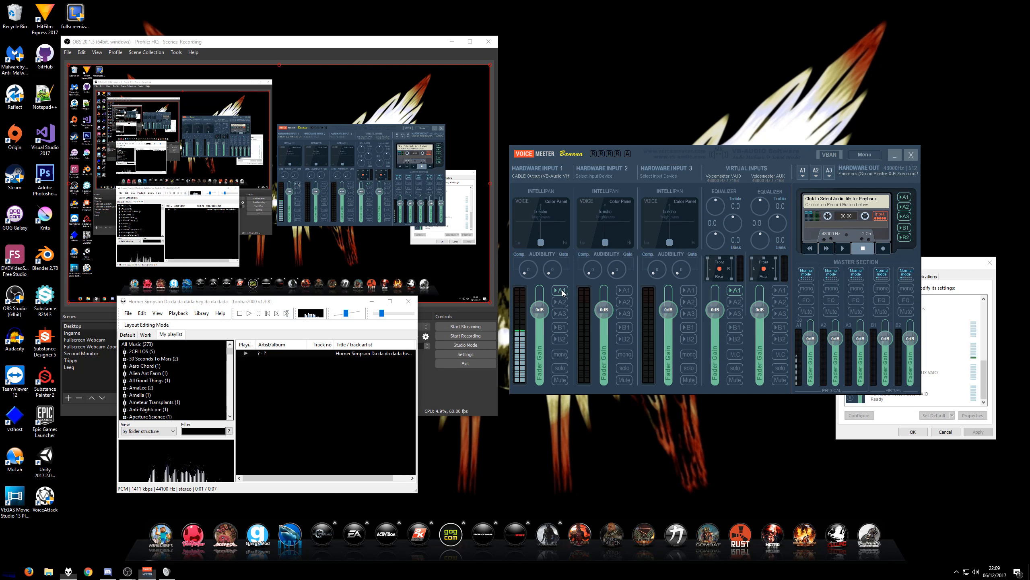
pyautogui.click(258, 313)
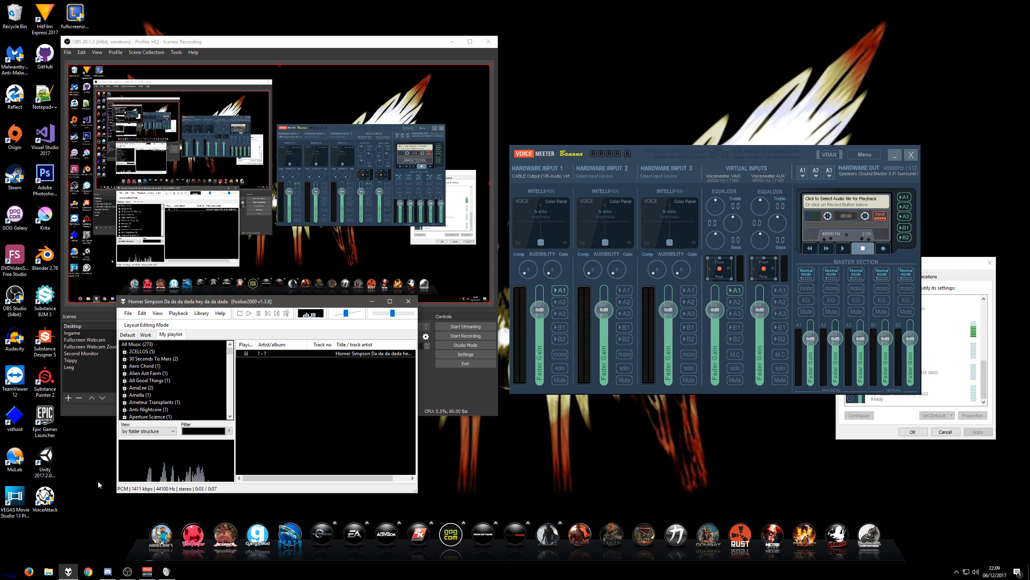
# Step: Open YouTube in Chrome, briefly play the video "We Got the F.U.N.C - The Culling Highlights" beside VoiceMeeter, pause it and put the browser away
pyautogui.click(89, 571)
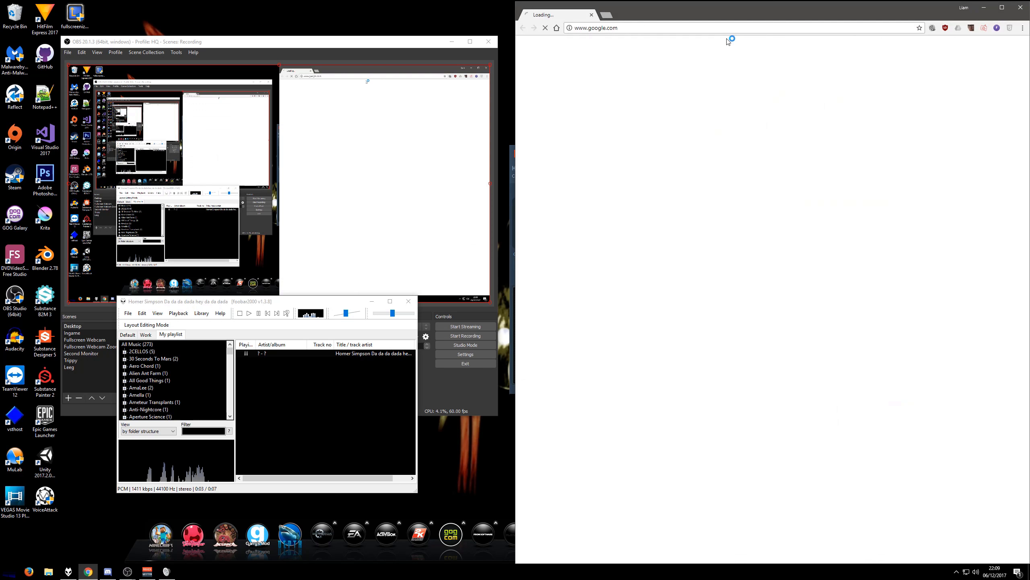
pyautogui.click(724, 30)
pyautogui.write('youtube')
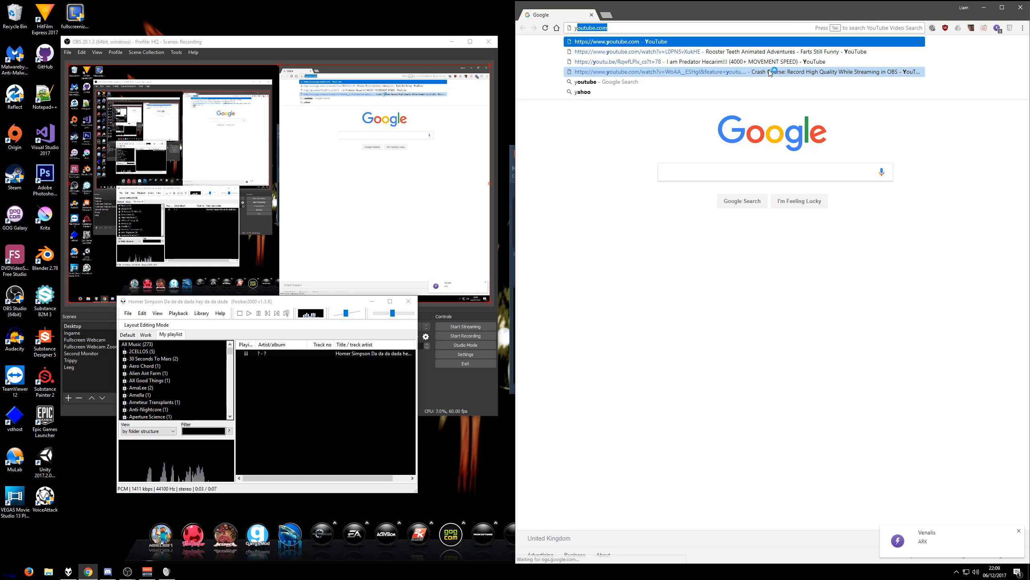
pyautogui.press('Return')
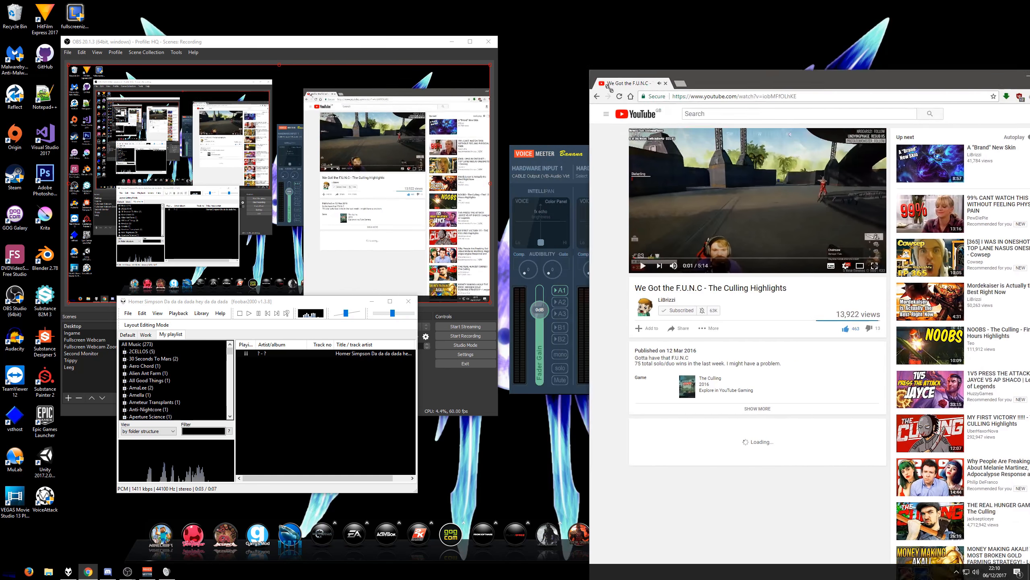
pyautogui.moveTo(738, 81); pyautogui.dragTo(442, 90)
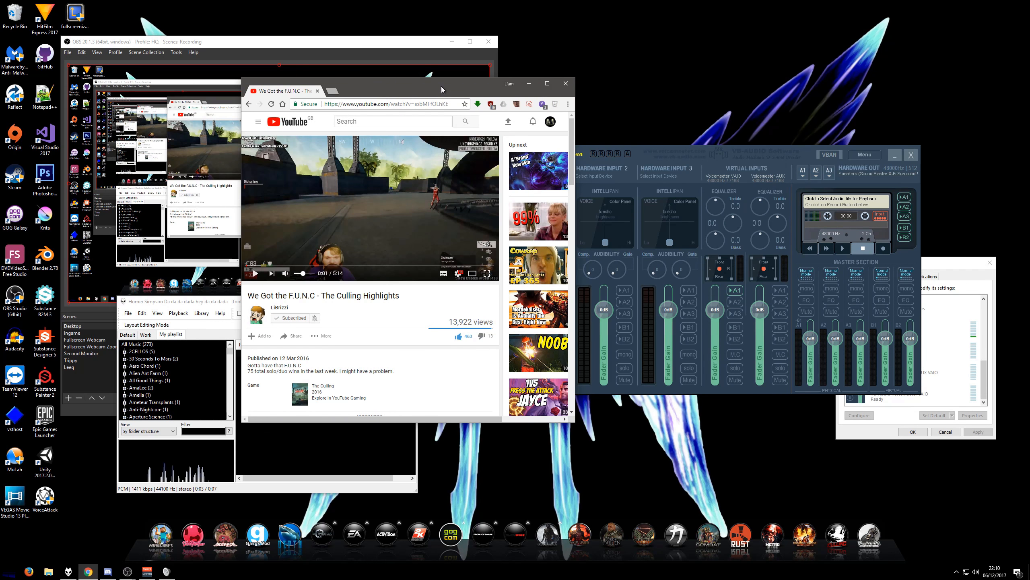
pyautogui.click(413, 212)
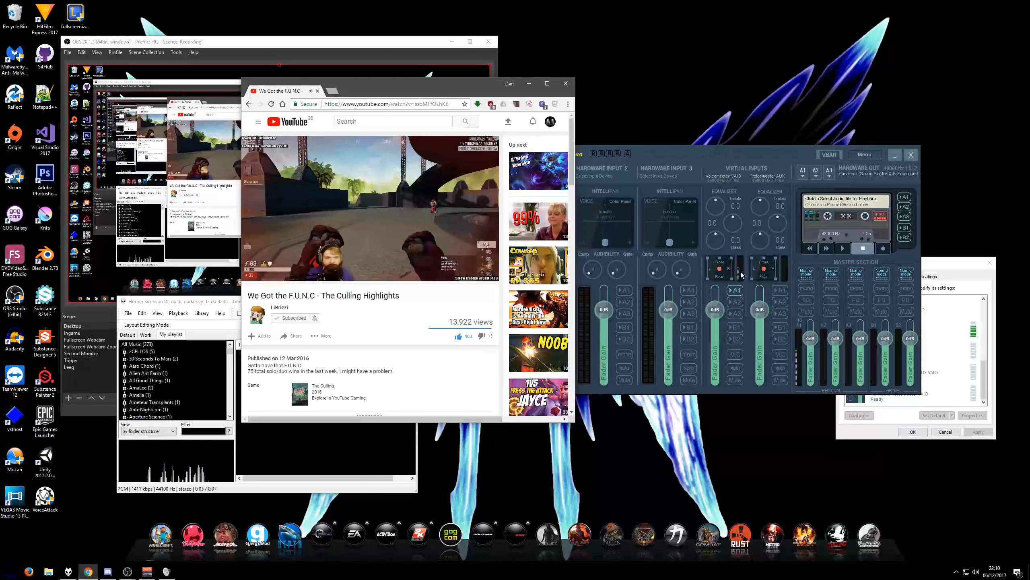
pyautogui.press('space')
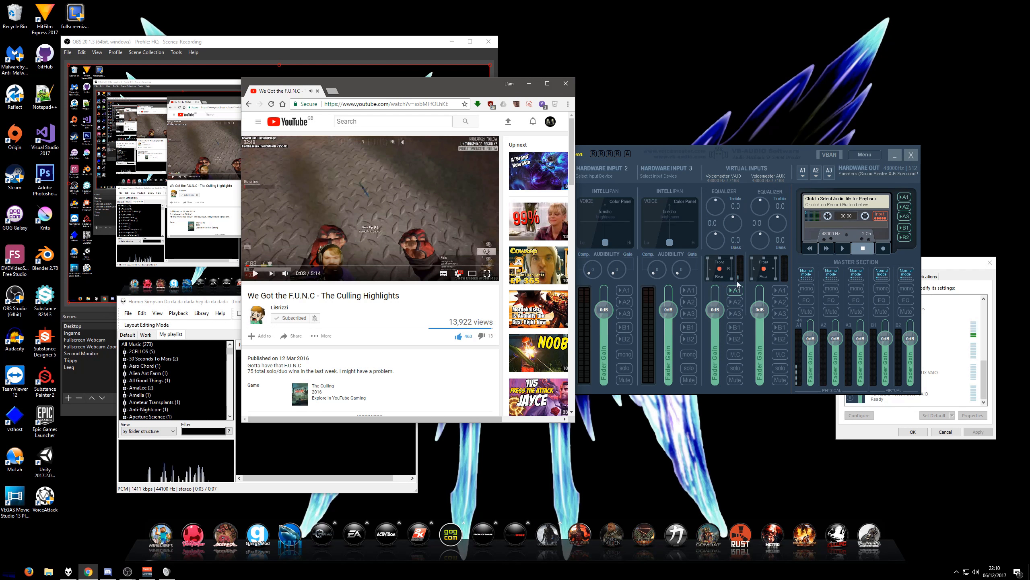
pyautogui.click(529, 84)
# Step: Bring the foobar2000 window to the front and move it over the lower parts of the OBS and VoiceMeeter windows
pyautogui.click(480, 412)
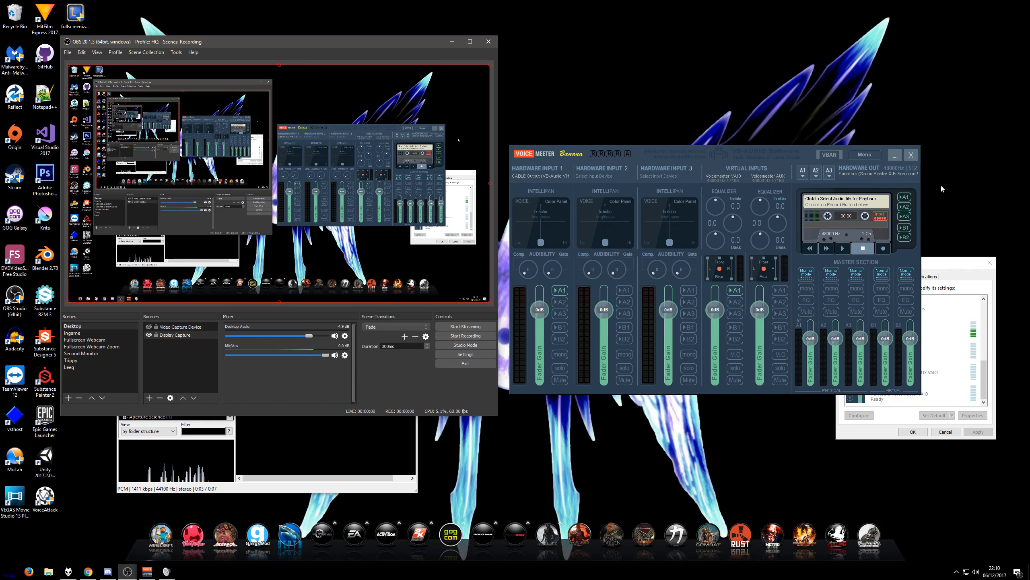
pyautogui.click(345, 454)
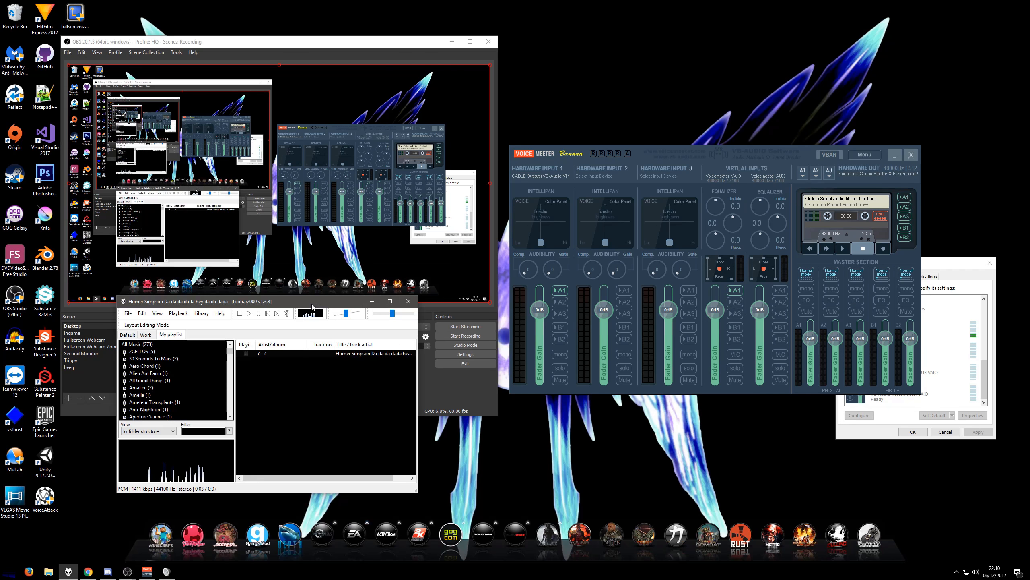
pyautogui.moveTo(312, 306); pyautogui.dragTo(473, 342)
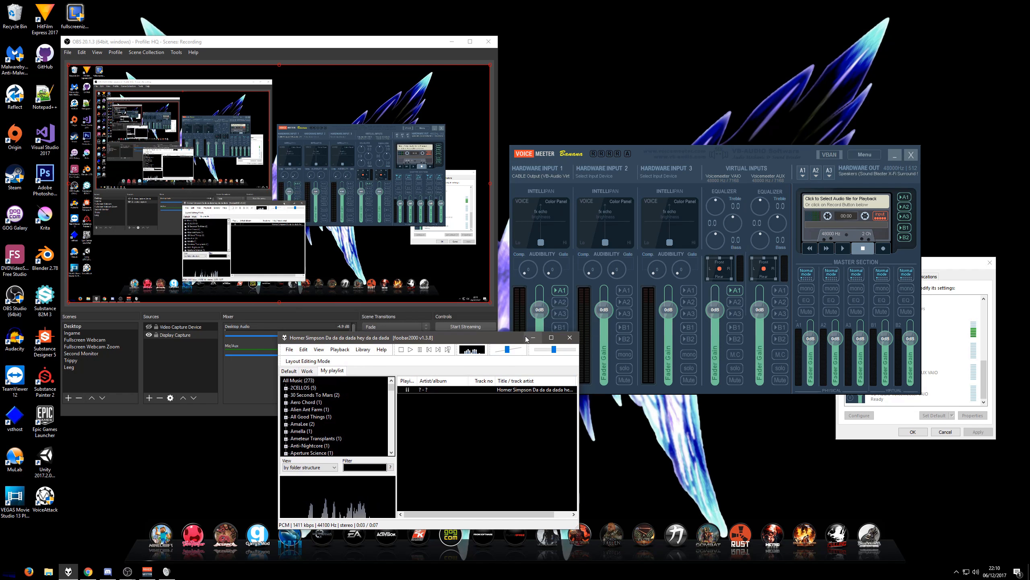
# Step: Switch to Discord, check in its voice settings that VoiceMeeter Aux Input is the output device, and minimise the window
pyautogui.click(107, 572)
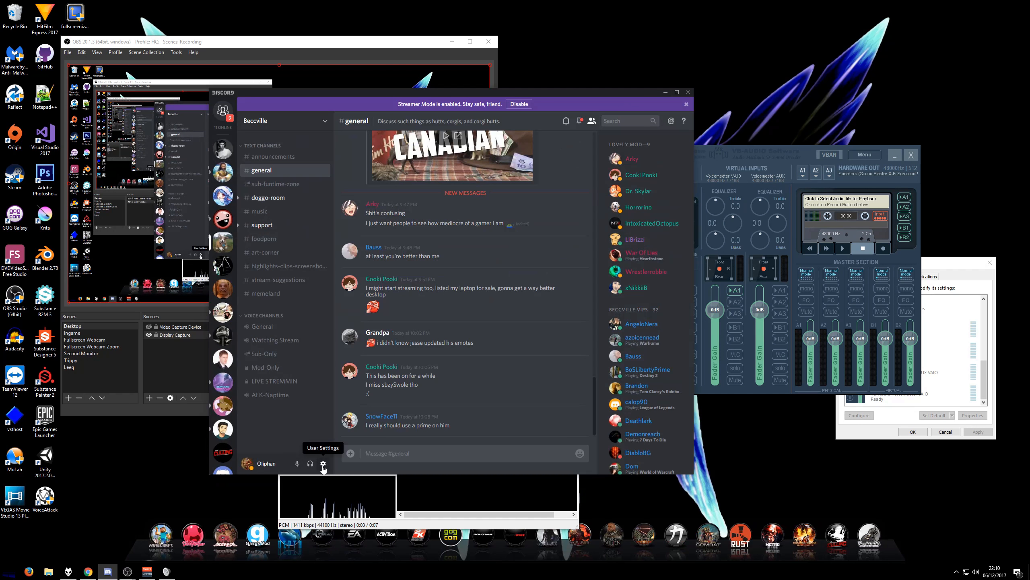
pyautogui.click(322, 464)
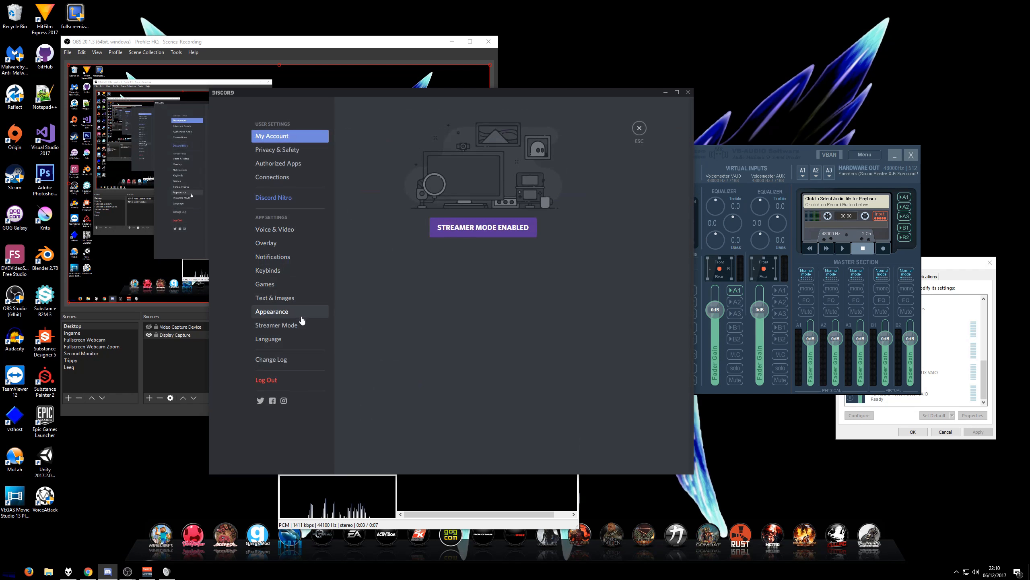
pyautogui.click(276, 231)
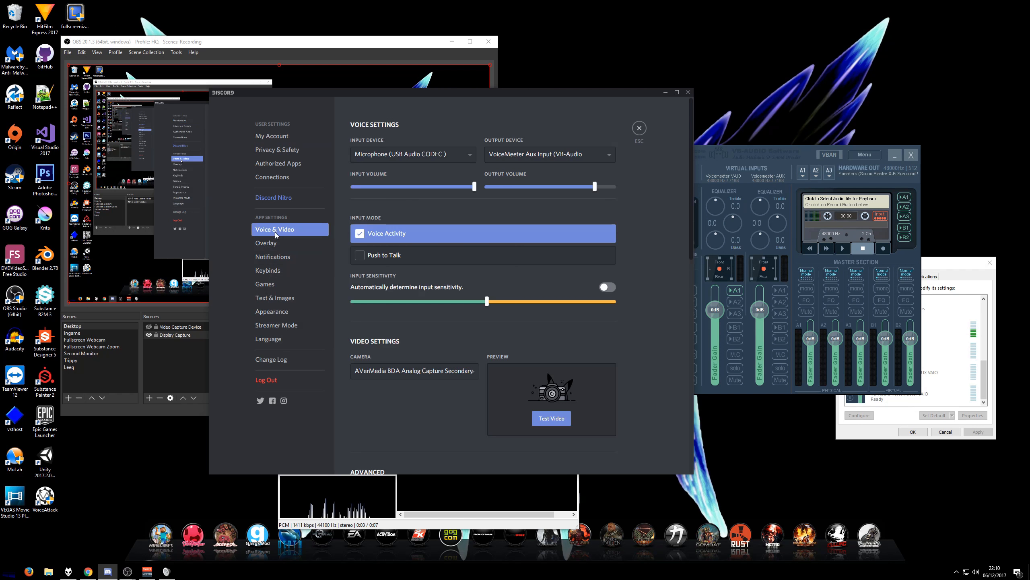
pyautogui.click(529, 150)
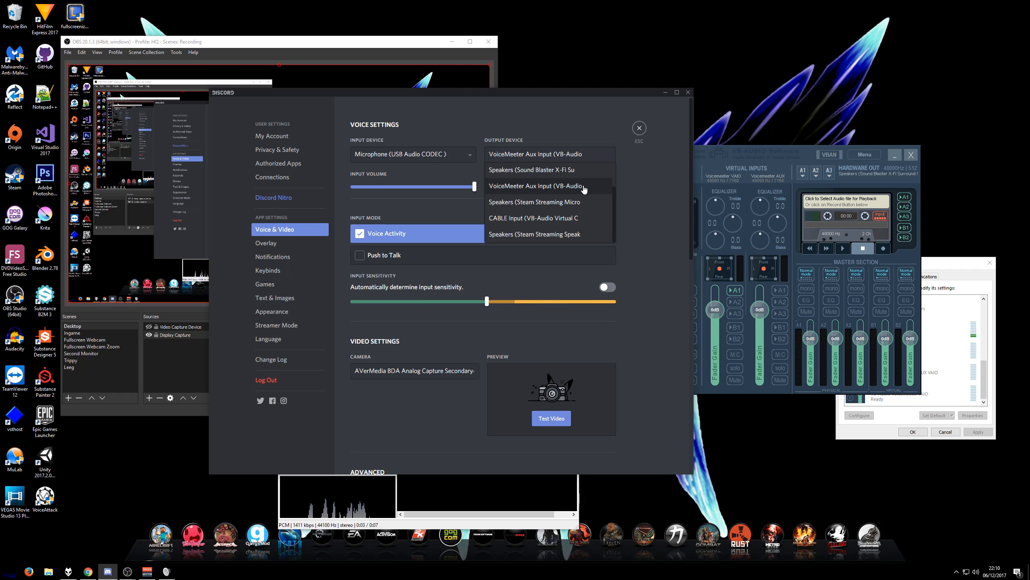
pyautogui.click(655, 161)
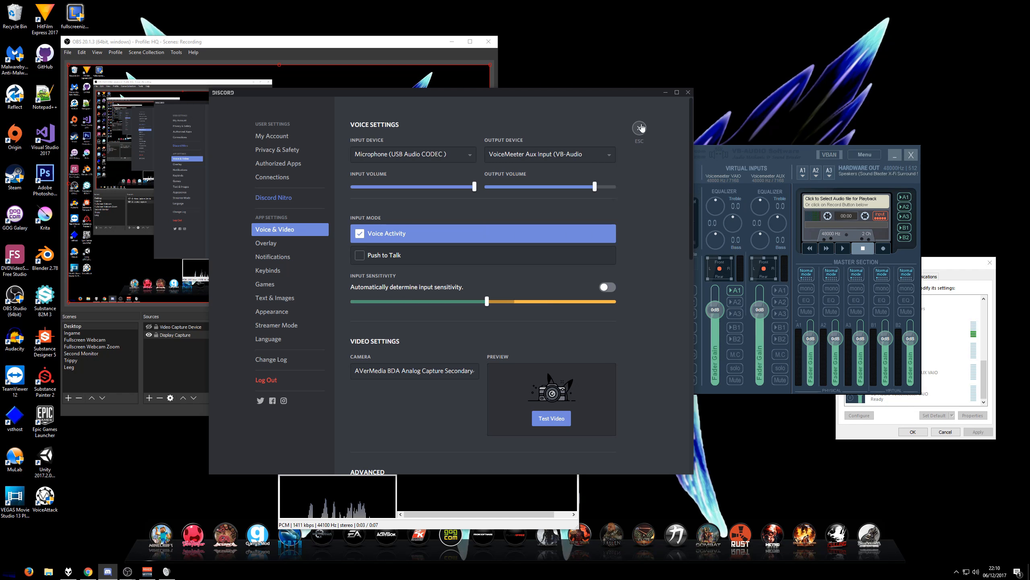
pyautogui.click(665, 94)
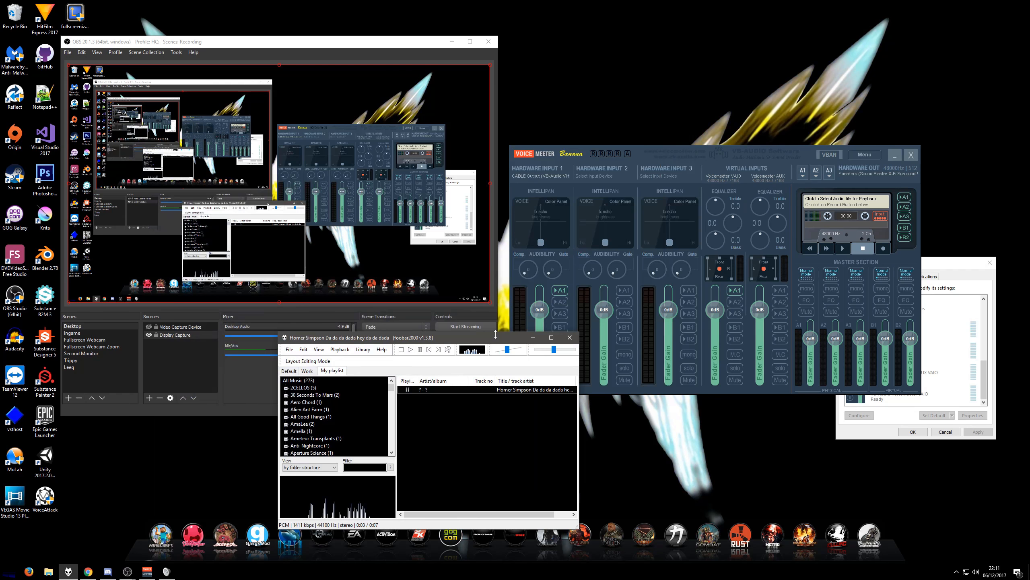
# Step: Minimise foobar2000, return to Discord to leave its settings and mute the microphone, and minimise Discord
pyautogui.click(532, 337)
pyautogui.click(111, 571)
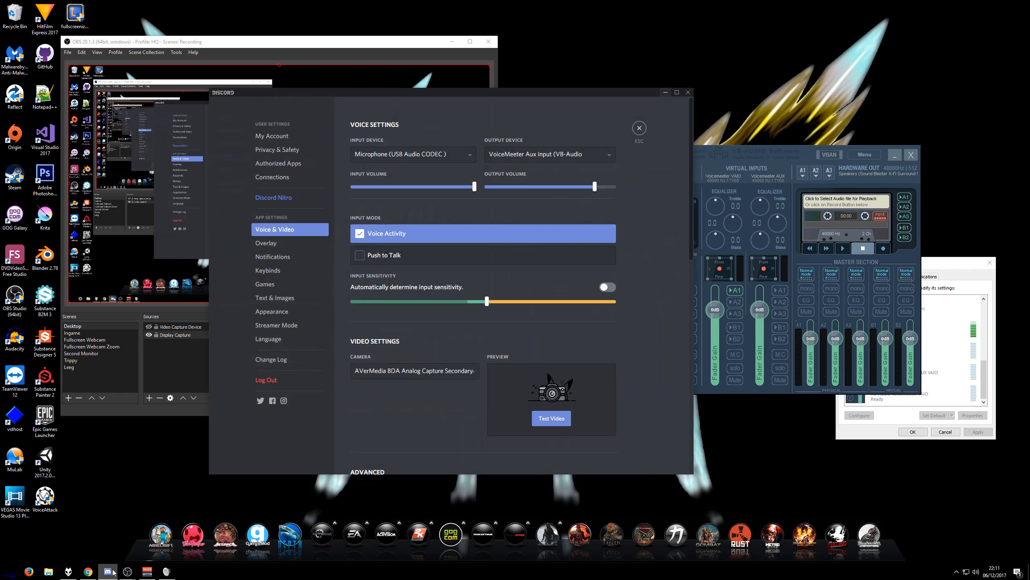
pyautogui.click(639, 128)
pyautogui.click(298, 466)
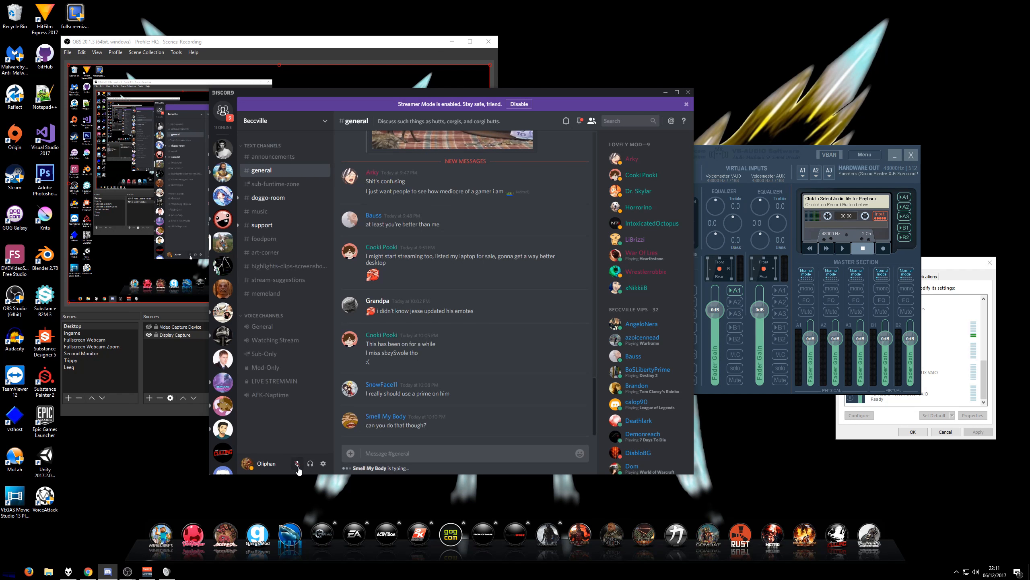
pyautogui.click(665, 92)
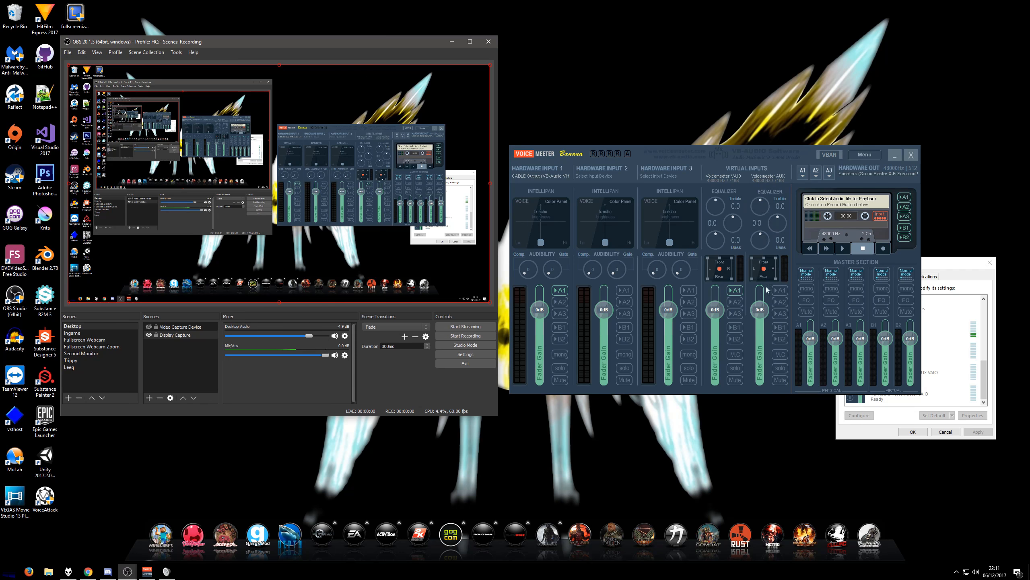
# Step: Route the Voicemeeter AUX virtual input to A1, and briefly bring up foobar2000 before minimising it
pyautogui.click(780, 291)
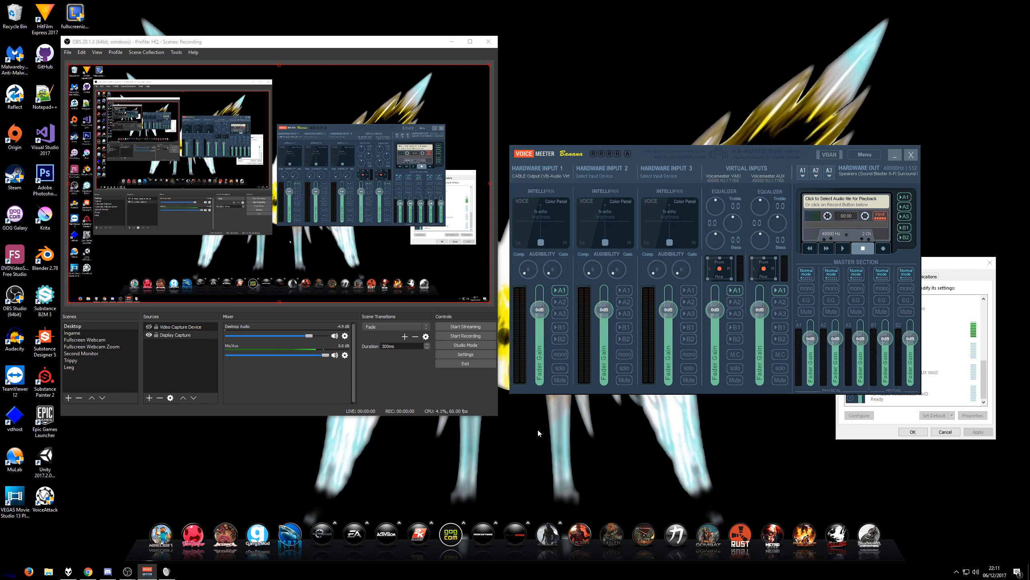
pyautogui.click(68, 571)
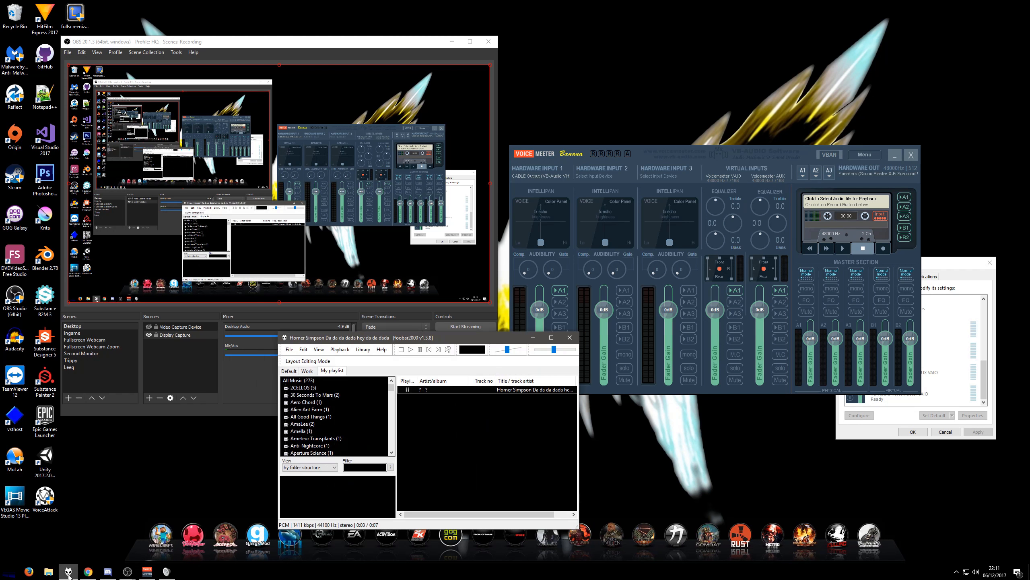
pyautogui.moveTo(503, 338); pyautogui.dragTo(375, 324)
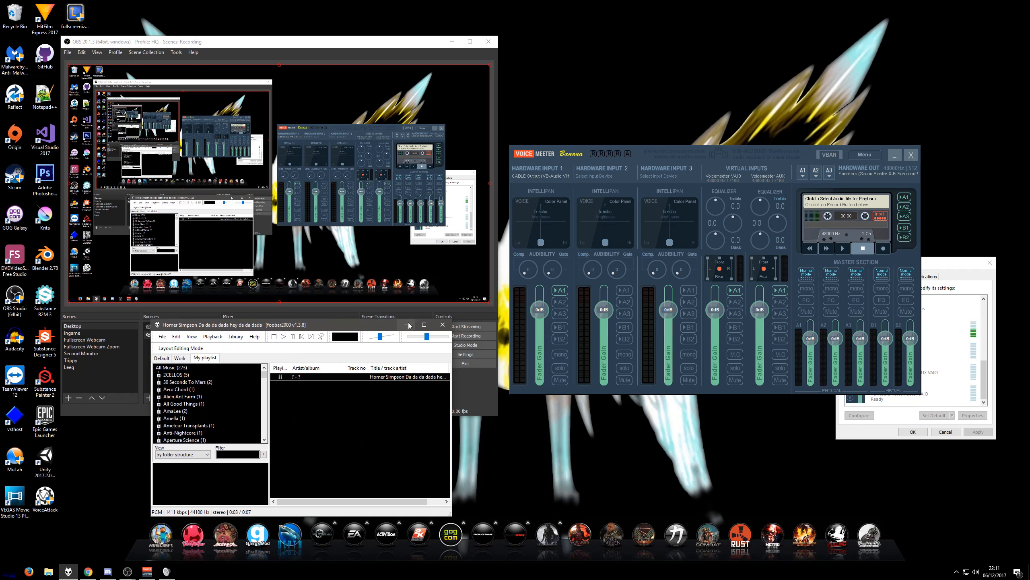
pyautogui.click(406, 325)
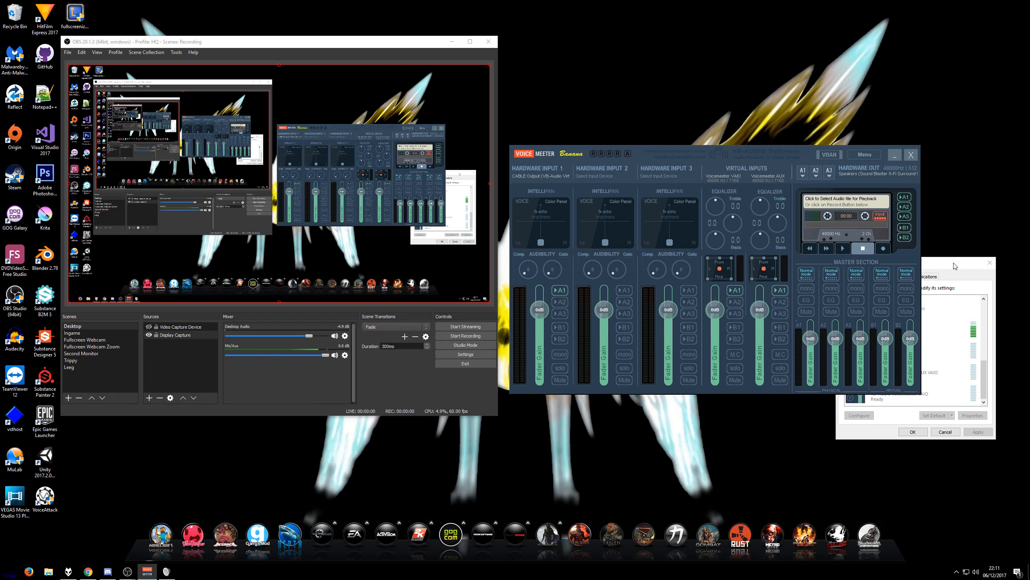
# Step: Rearrange the Sound and VoiceMeeter windows beside OBS
pyautogui.moveTo(955, 263); pyautogui.dragTo(964, 251)
pyautogui.moveTo(785, 146); pyautogui.dragTo(760, 127)
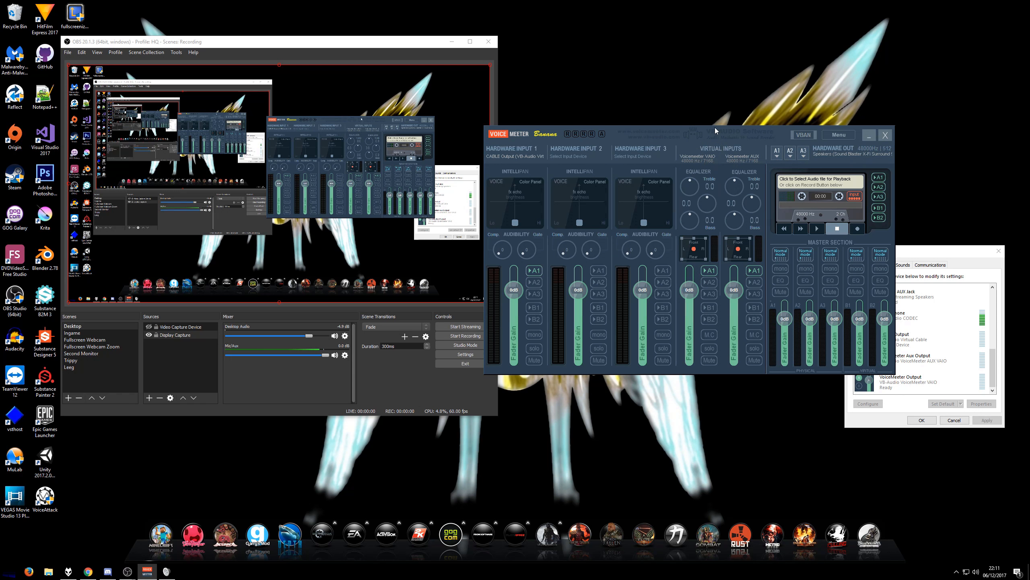
pyautogui.moveTo(779, 130); pyautogui.dragTo(801, 127)
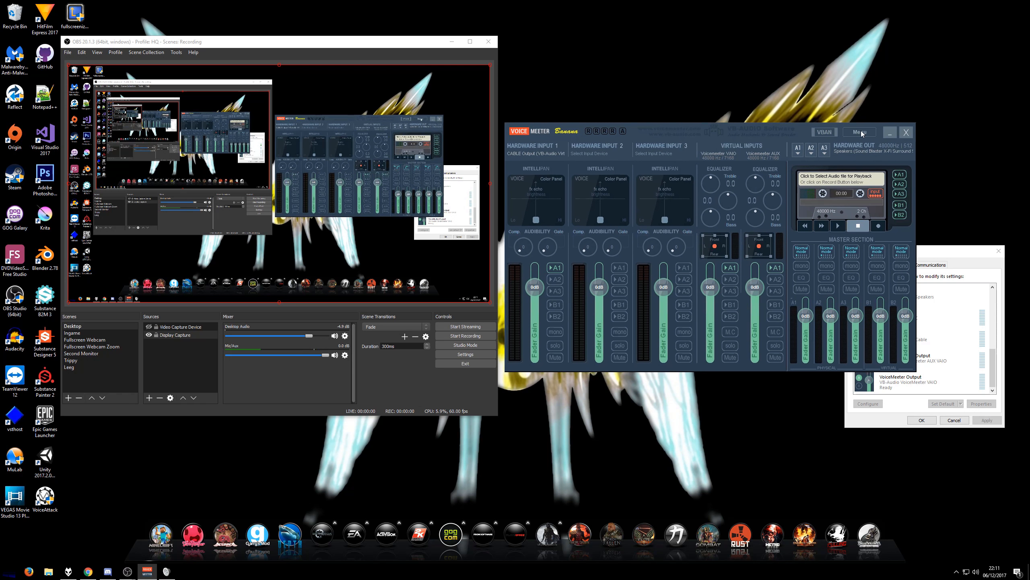
# Step: Turn off Hook Volume Keys (For Level Output A1) in VoiceMeeter and check that the option is unticked
pyautogui.click(861, 133)
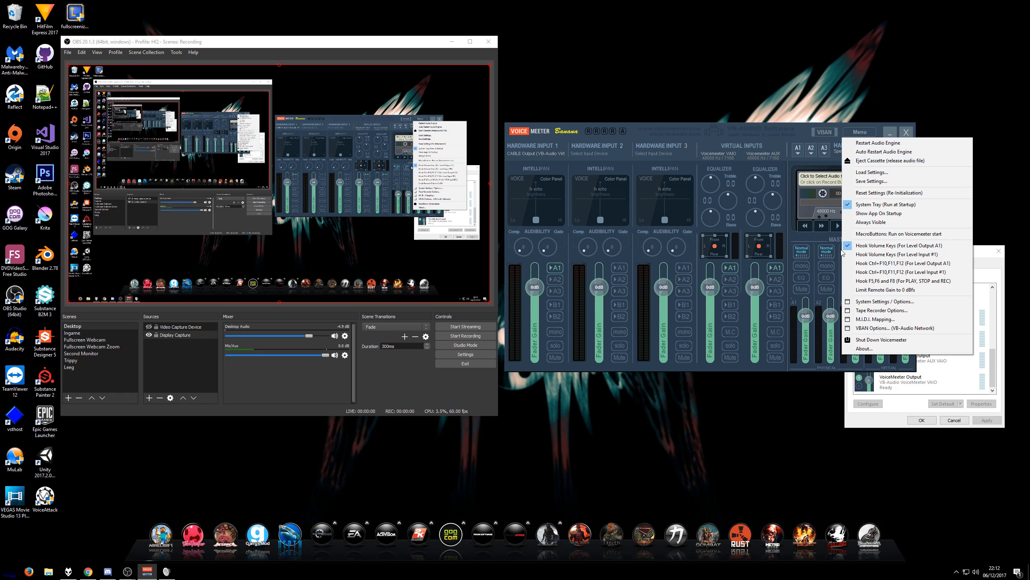
pyautogui.click(890, 248)
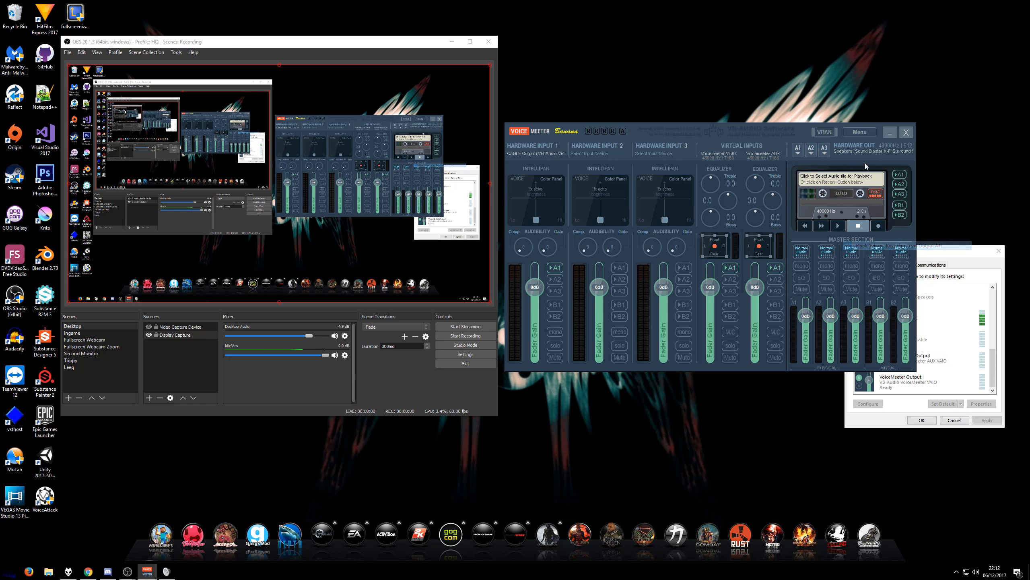
pyautogui.click(859, 131)
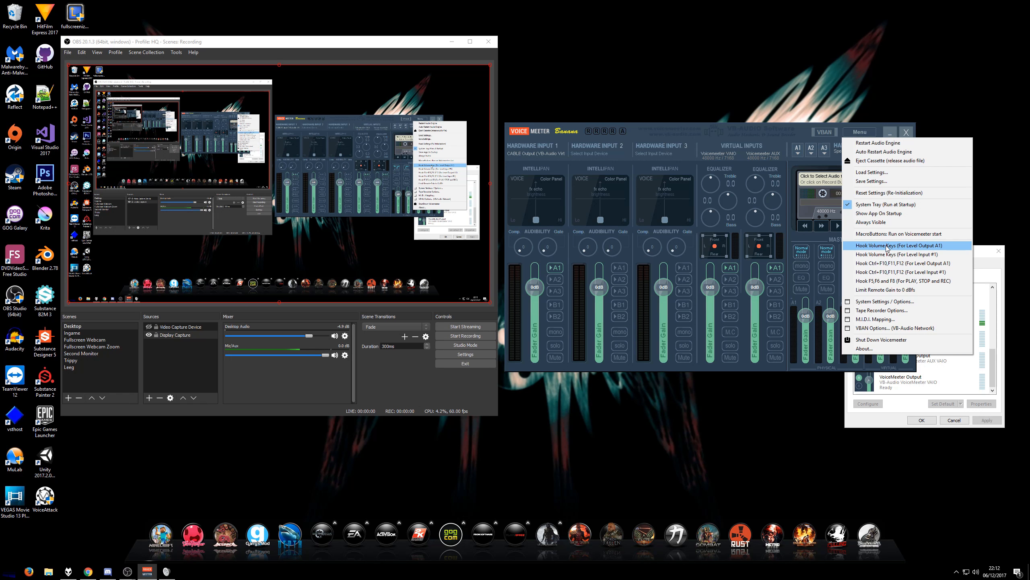
pyautogui.click(765, 405)
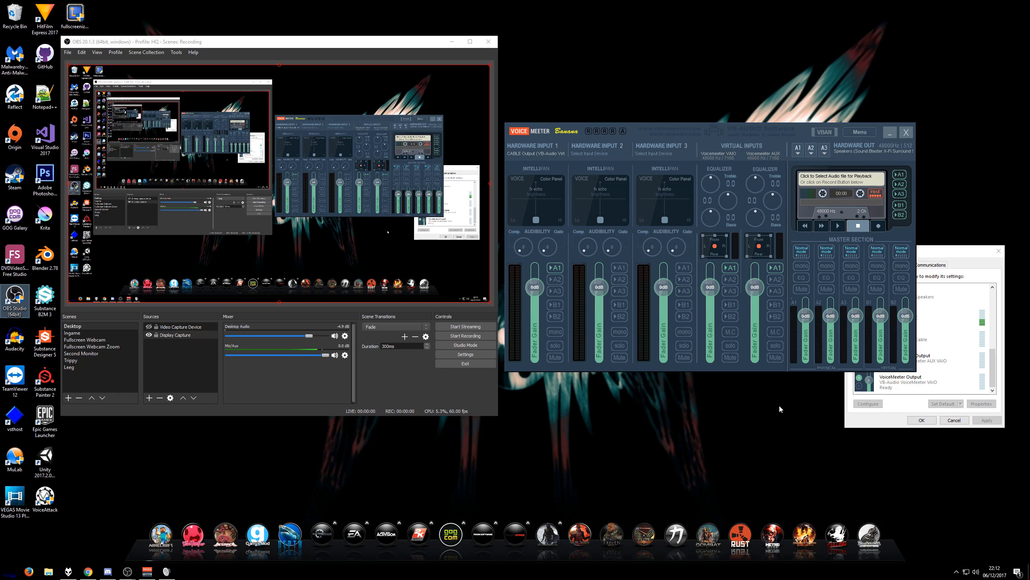
# Step: Test the keyboard's volume and mute controls with VoiceMeeter's volume-key hook turned off, raising the volume to 100
pyautogui.press('XF86AudioLowerVolume')
pyautogui.press('XF86AudioRaiseVolume')
pyautogui.press('XF86AudioRaiseVolume')
pyautogui.press('XF86AudioRaiseVolume')
pyautogui.press('XF86AudioRaiseVolume')
pyautogui.press('XF86AudioRaiseVolume')
pyautogui.press('XF86AudioRaiseVolume')
pyautogui.press('XF86AudioRaiseVolume')
pyautogui.press('XF86AudioRaiseVolume')
pyautogui.press('XF86AudioRaiseVolume')
pyautogui.press('XF86AudioMute')
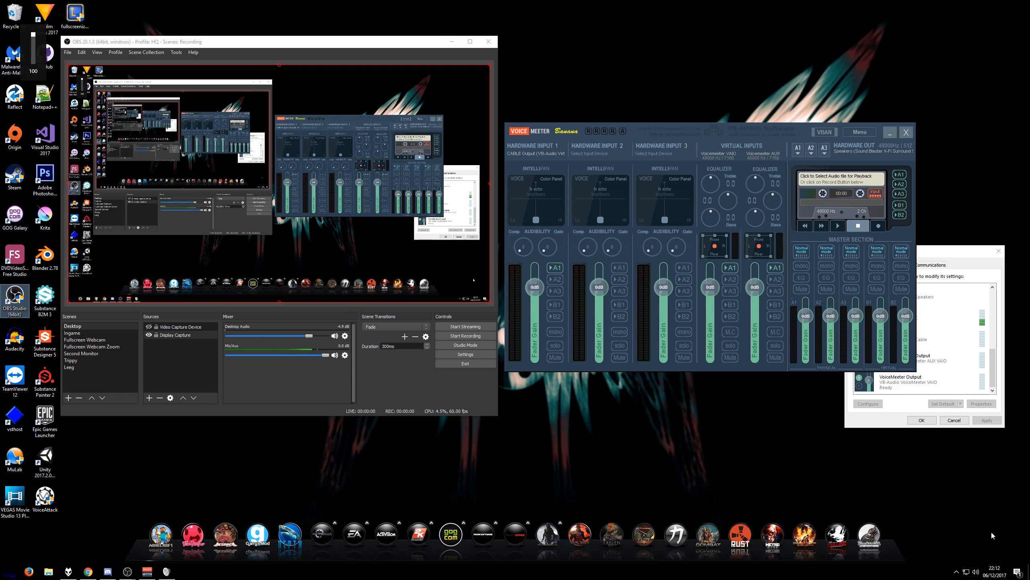
# Step: Check in the Sound playback devices that VoiceMeeter Input is the default device, and close the Sound window
pyautogui.rightClick(945, 571)
pyautogui.press('Escape')
pyautogui.click(895, 423)
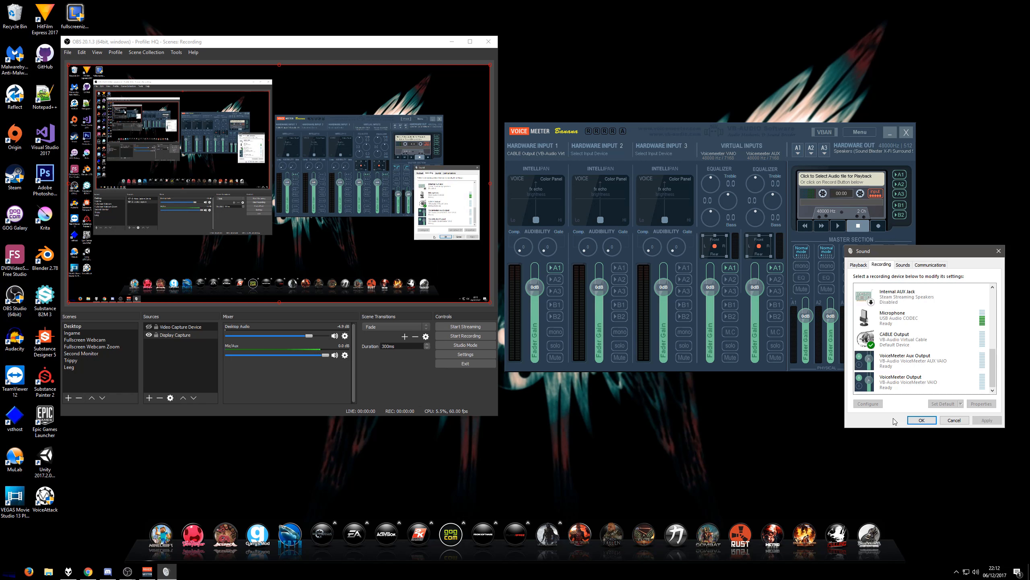
pyautogui.click(859, 265)
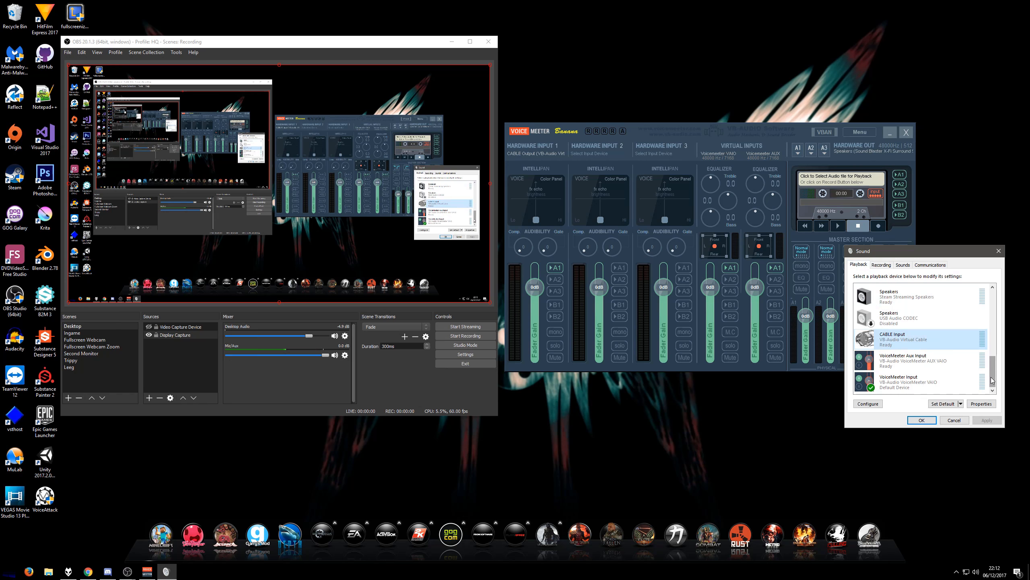
pyautogui.click(909, 383)
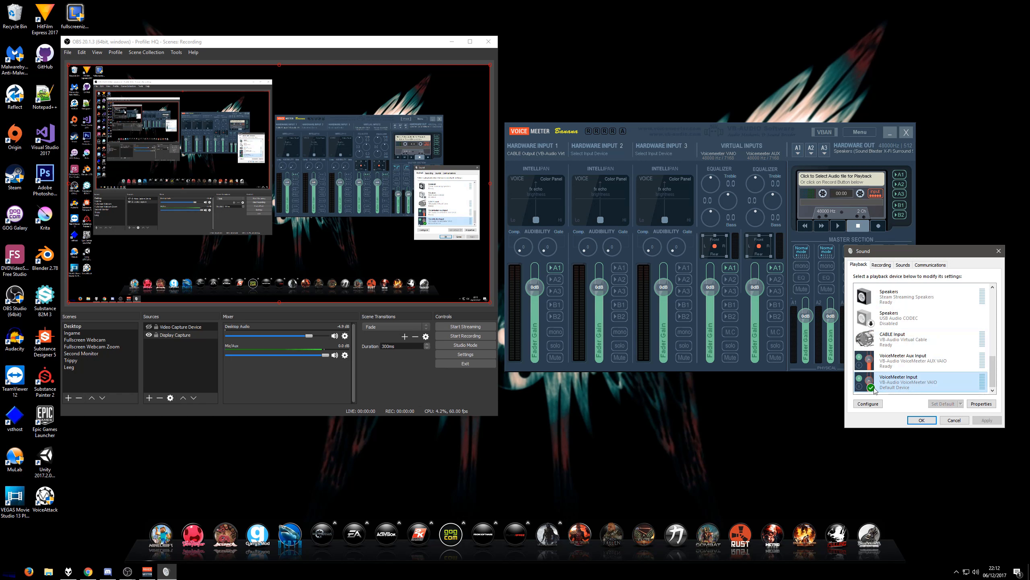
pyautogui.click(1003, 251)
# Step: Turn Hook Volume Keys (For Level Output A1) back on in VoiceMeeter
pyautogui.click(860, 132)
pyautogui.click(881, 246)
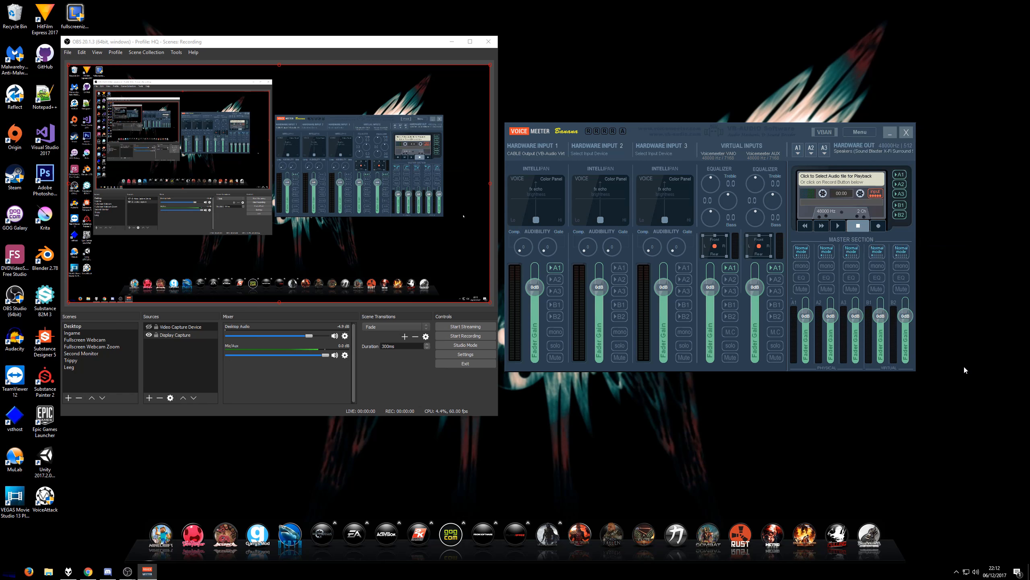
# Step: Test lowering and raising the A1 output level with the hooked volume controls, and reset the A1 fader to 0 dB
pyautogui.press('XF86AudioLowerVolume')
pyautogui.press('XF86AudioLowerVolume')
pyautogui.press('XF86AudioLowerVolume')
pyautogui.press('XF86AudioLowerVolume')
pyautogui.press('XF86AudioRaiseVolume')
pyautogui.press('XF86AudioRaiseVolume')
pyautogui.doubleClick(800, 342)
# Step: Check the System Tray (Run at Startup) option in VoiceMeeter, send its window to the tray and view the hidden tray icons
pyautogui.click(868, 133)
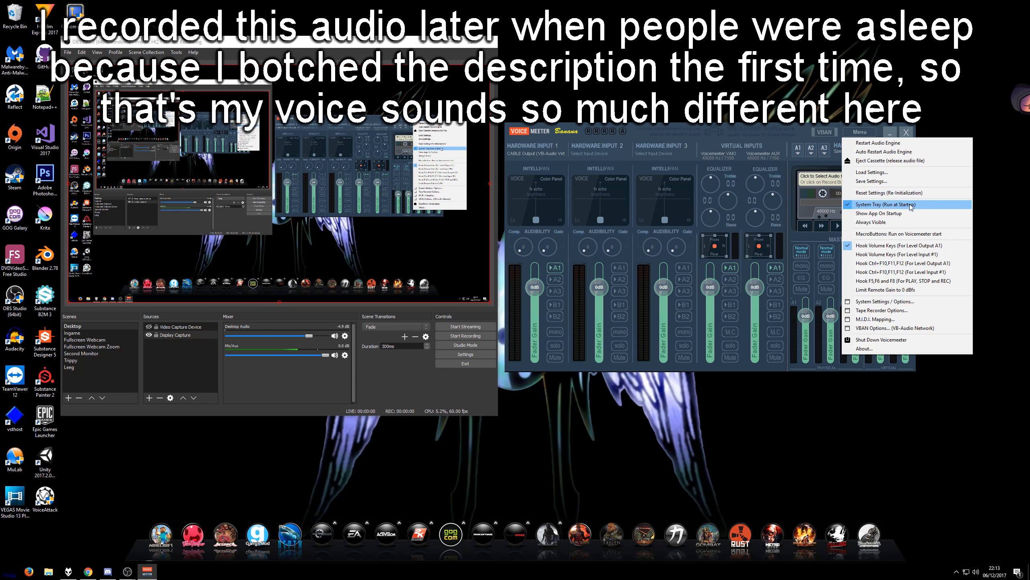
pyautogui.click(874, 134)
pyautogui.click(912, 133)
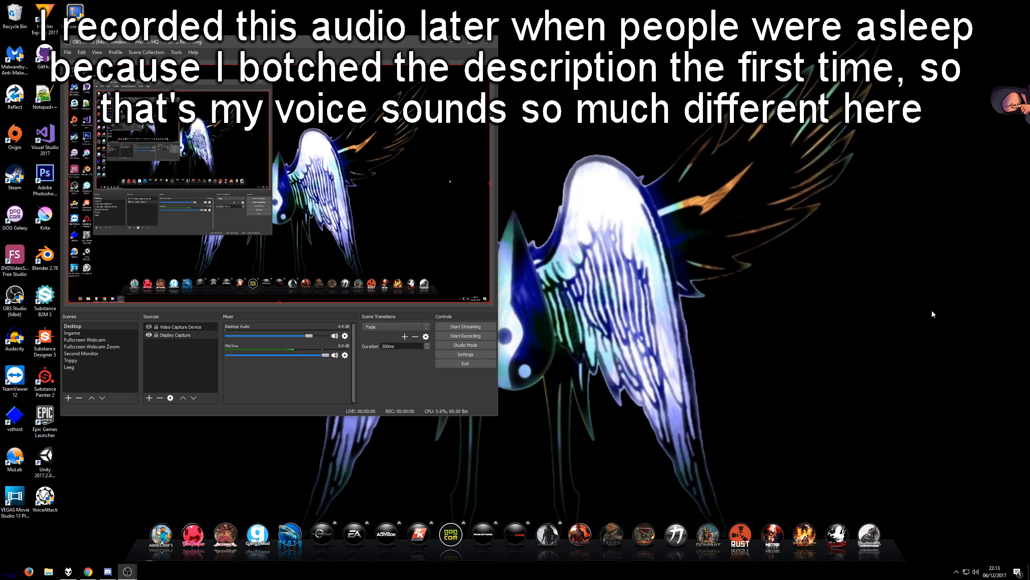
pyautogui.click(956, 572)
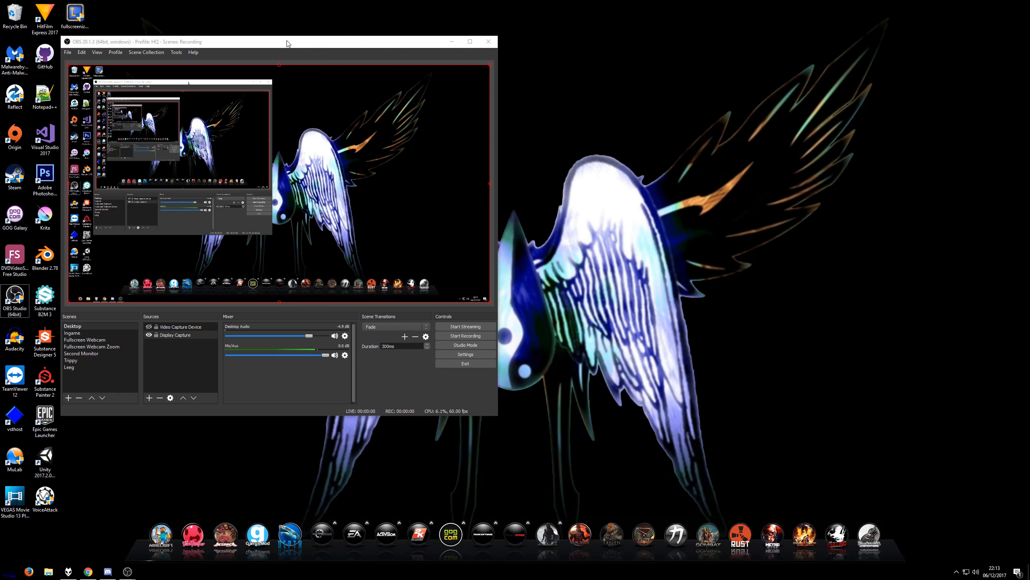
# Step: In the OBS audio settings, set the Desktop Audio Device to VoiceMeeter Input (VB-Audio VoiceMeeter VAIO)
pyautogui.moveTo(283, 42); pyautogui.dragTo(306, 45)
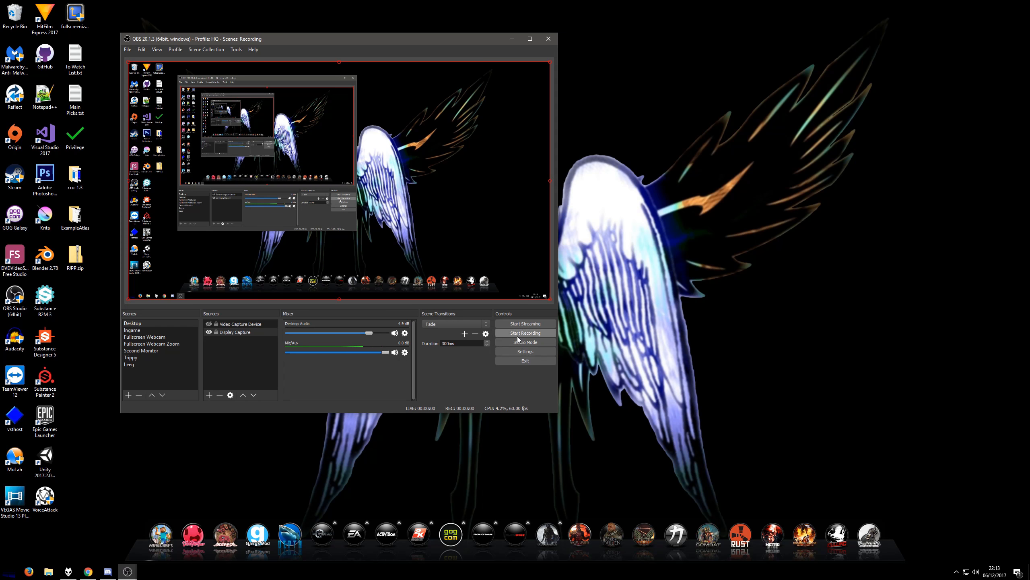
pyautogui.click(526, 351)
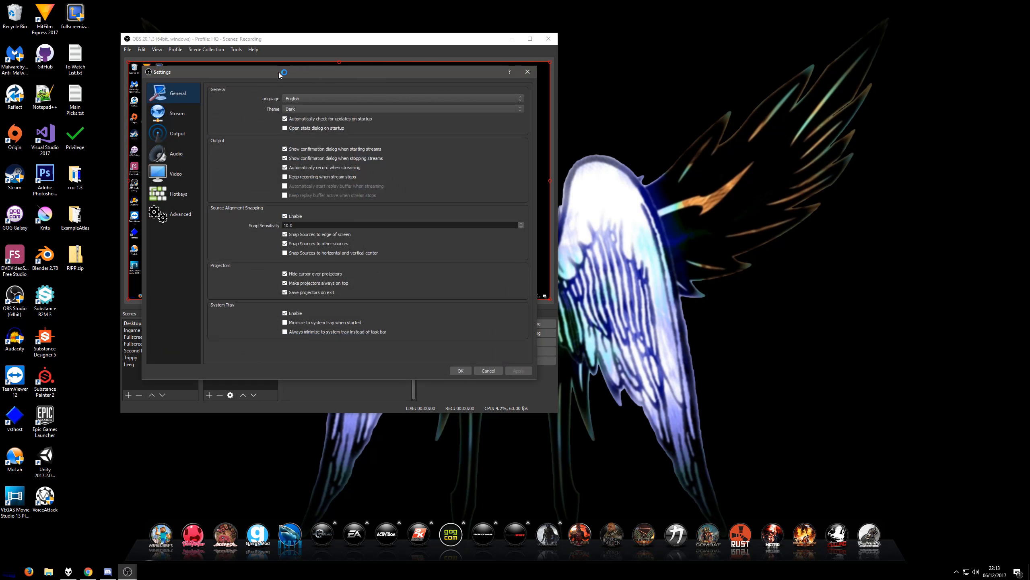
pyautogui.moveTo(243, 40); pyautogui.dragTo(636, 134)
pyautogui.click(552, 212)
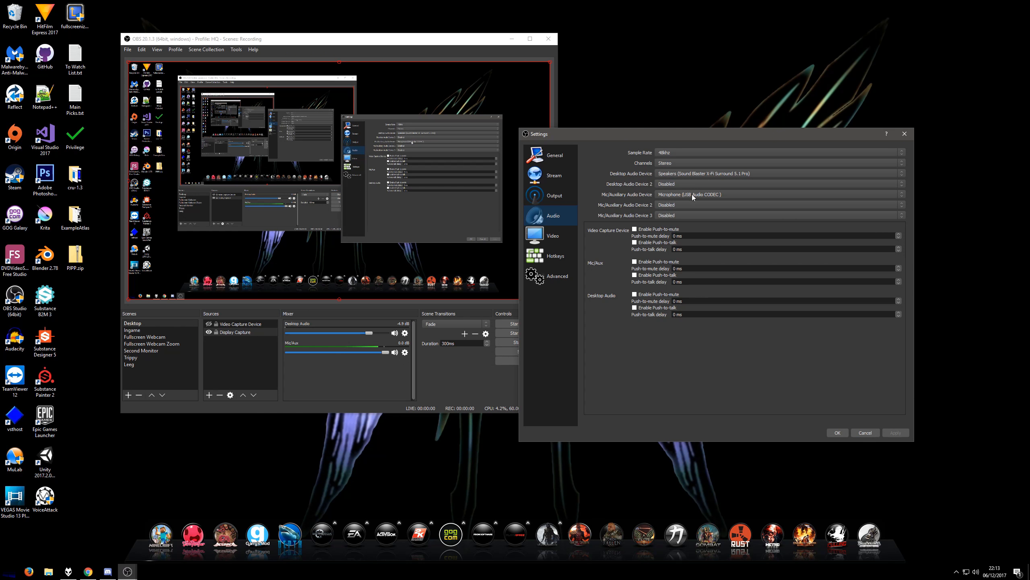
pyautogui.click(681, 174)
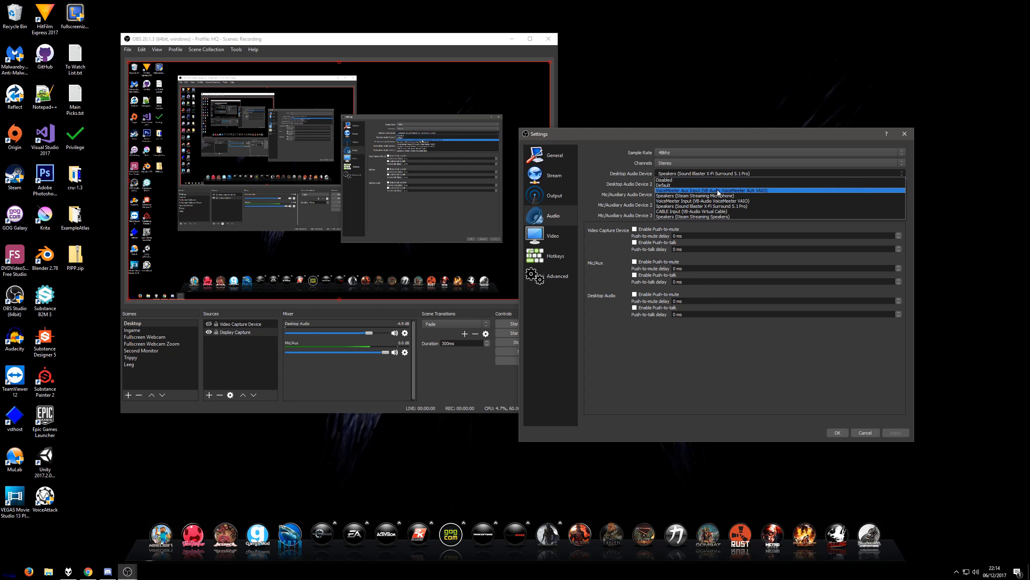
pyautogui.click(758, 201)
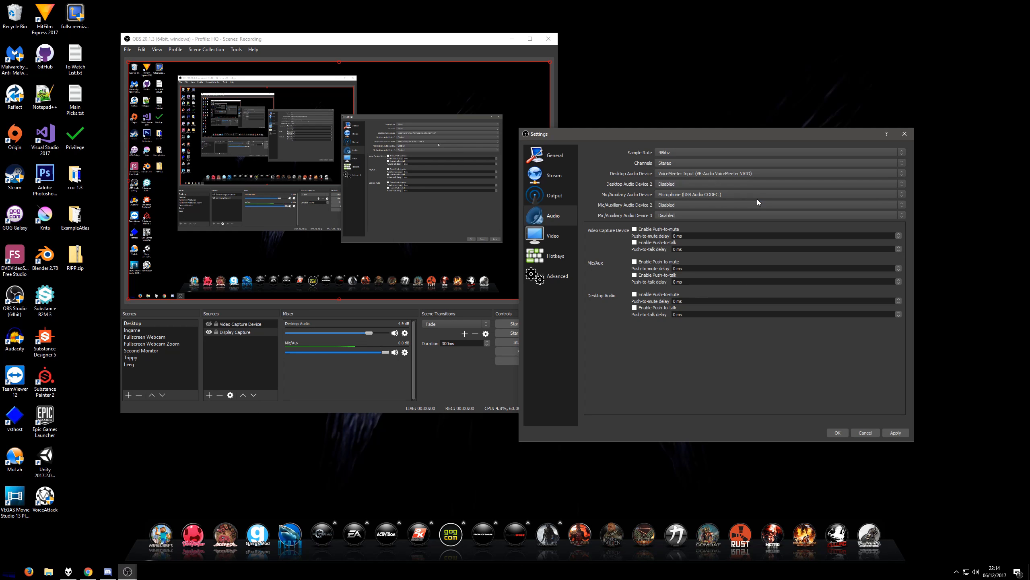
# Step: Restore VoiceMeeter from the system tray and move it below the device rows of the OBS audio settings
pyautogui.rightClick(947, 573)
pyautogui.rightClick(969, 573)
pyautogui.click(921, 578)
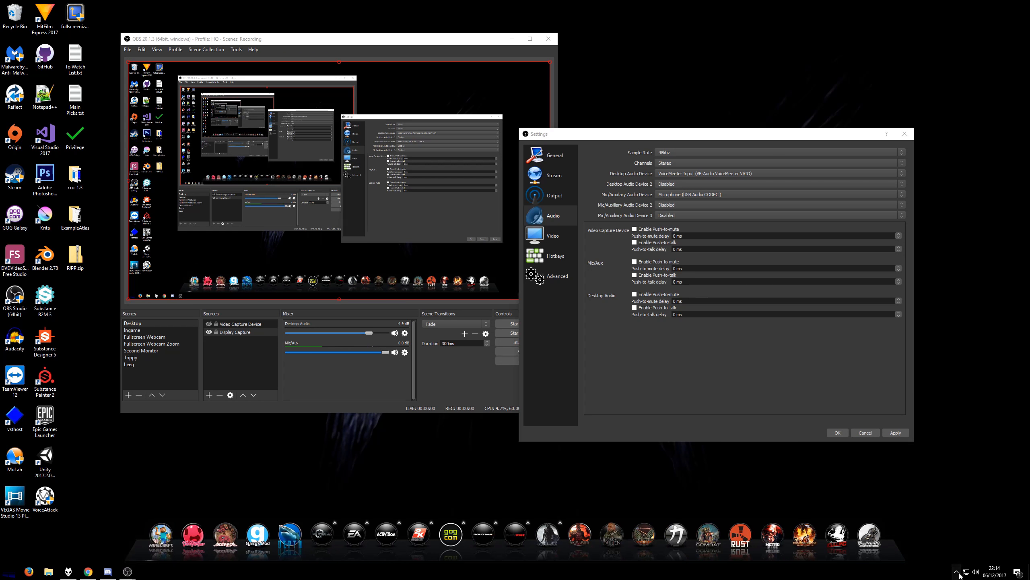
pyautogui.click(956, 572)
pyautogui.rightClick(957, 557)
pyautogui.click(966, 519)
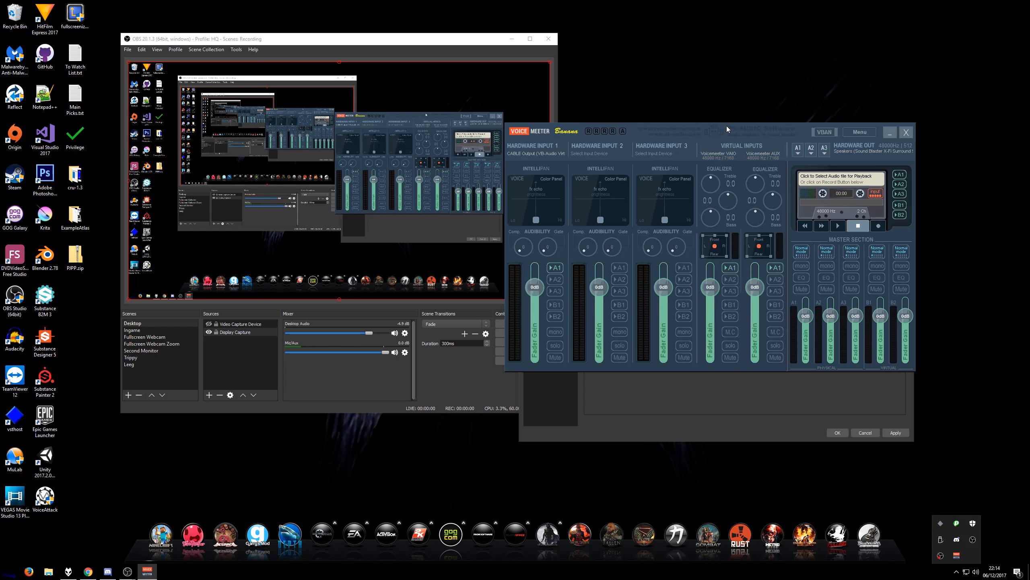
pyautogui.moveTo(726, 127); pyautogui.dragTo(808, 254)
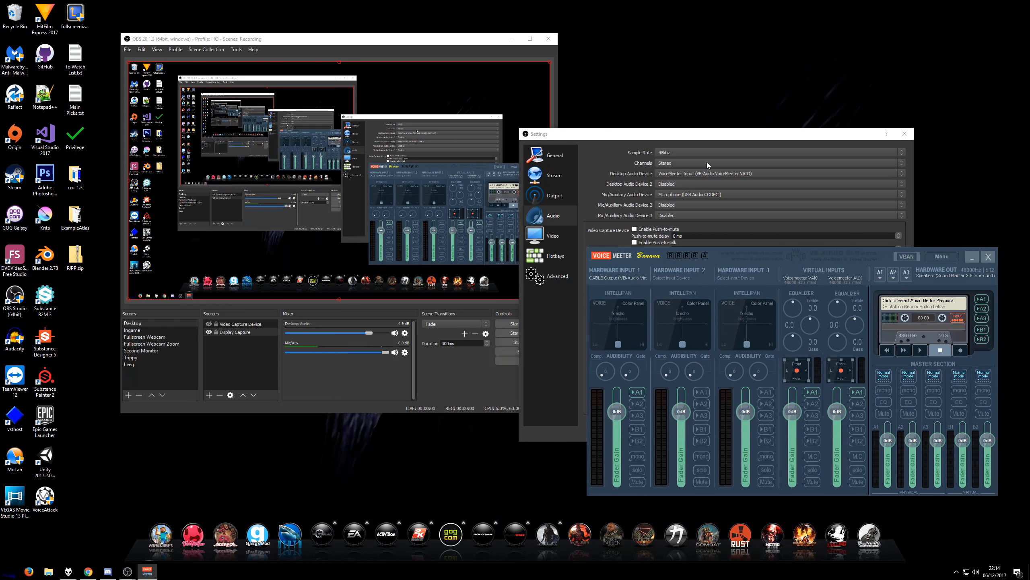
# Step: Move the OBS settings window clear of VoiceMeeter and confirm the audio settings
pyautogui.click(694, 135)
pyautogui.moveTo(694, 135); pyautogui.dragTo(586, 113)
pyautogui.click(728, 411)
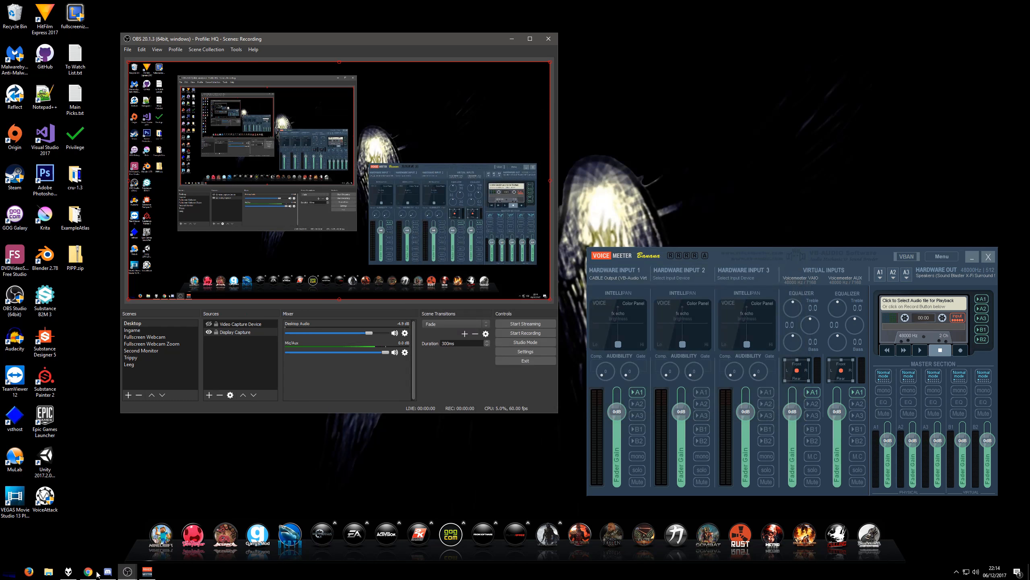
# Step: Play the YouTube video in Chrome beside OBS to test the Desktop Audio meter, and minimize the browser
pyautogui.click(88, 571)
pyautogui.moveTo(368, 95); pyautogui.dragTo(791, 31)
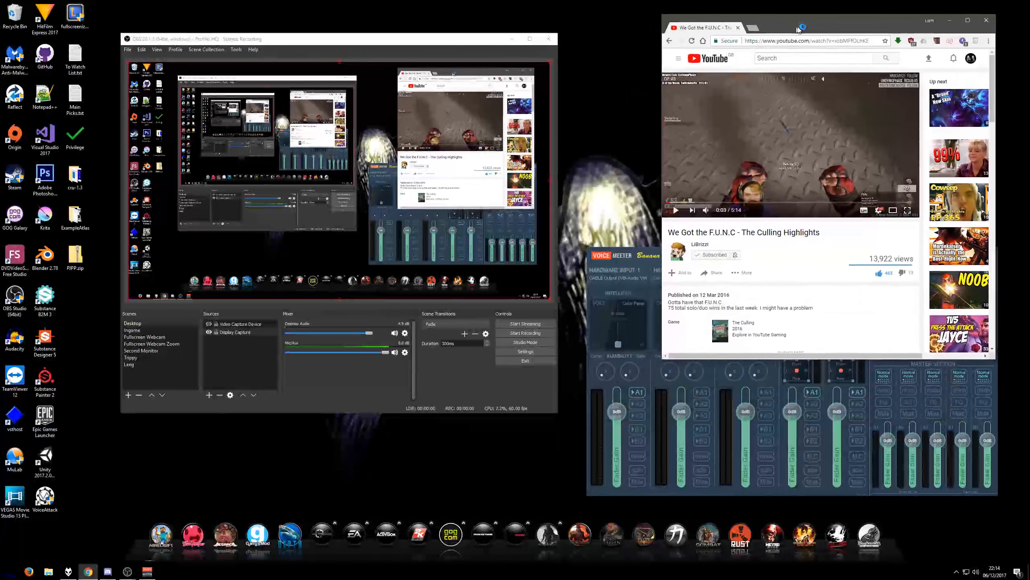
pyautogui.moveTo(373, 37); pyautogui.dragTo(302, 44)
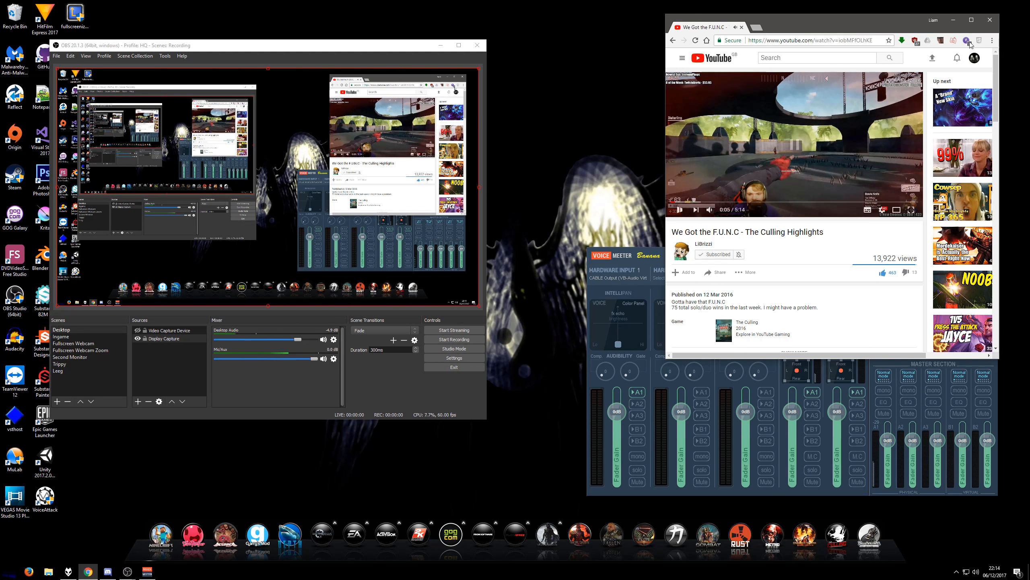
pyautogui.click(953, 19)
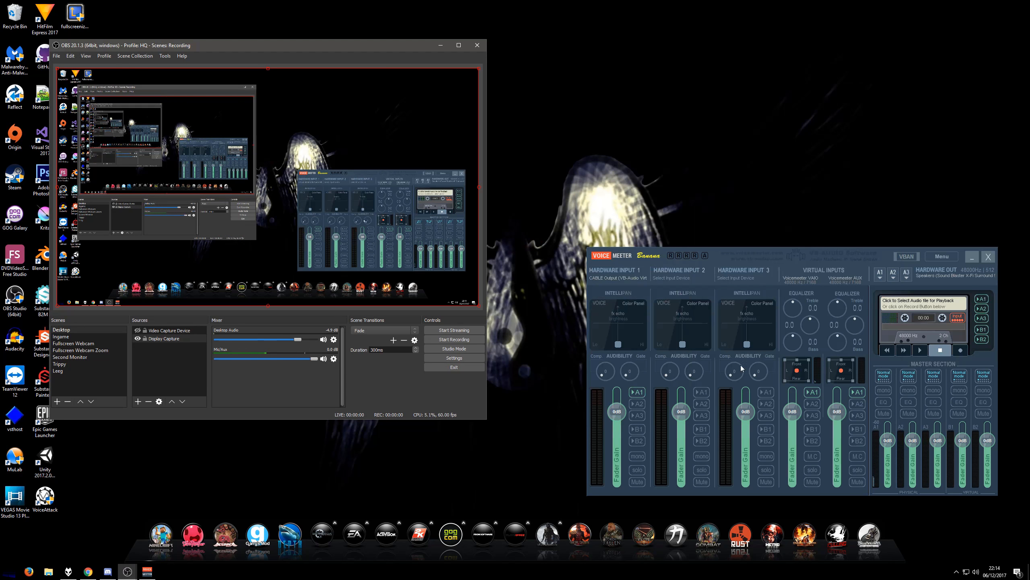
# Step: In the OBS audio settings, set Desktop Audio Device 2 to VoiceMeeter Aux Input (VB-Audio VoiceMeeter AUX VAIO)
pyautogui.click(454, 357)
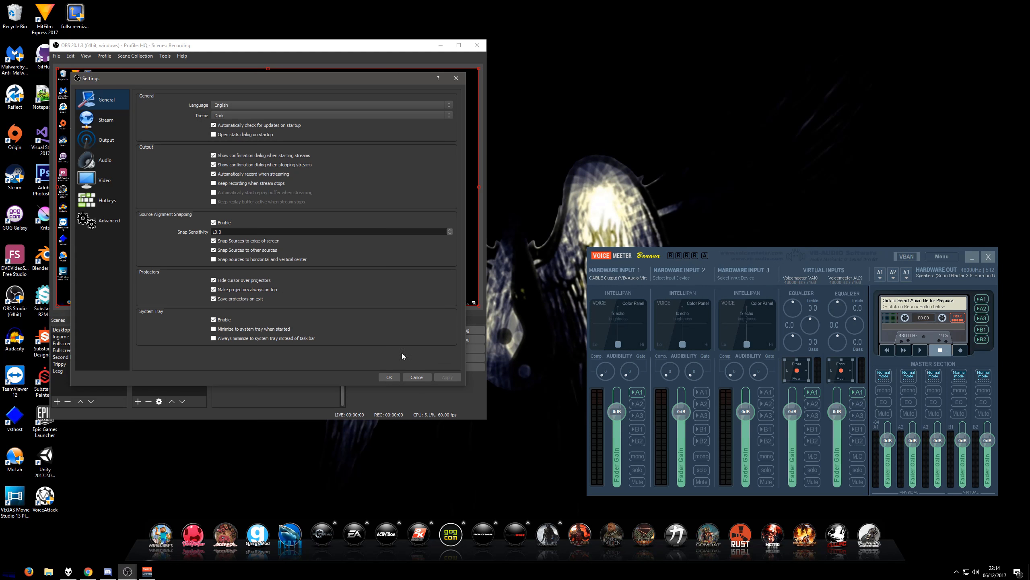
pyautogui.moveTo(195, 86); pyautogui.dragTo(673, 22)
pyautogui.click(603, 115)
pyautogui.click(602, 136)
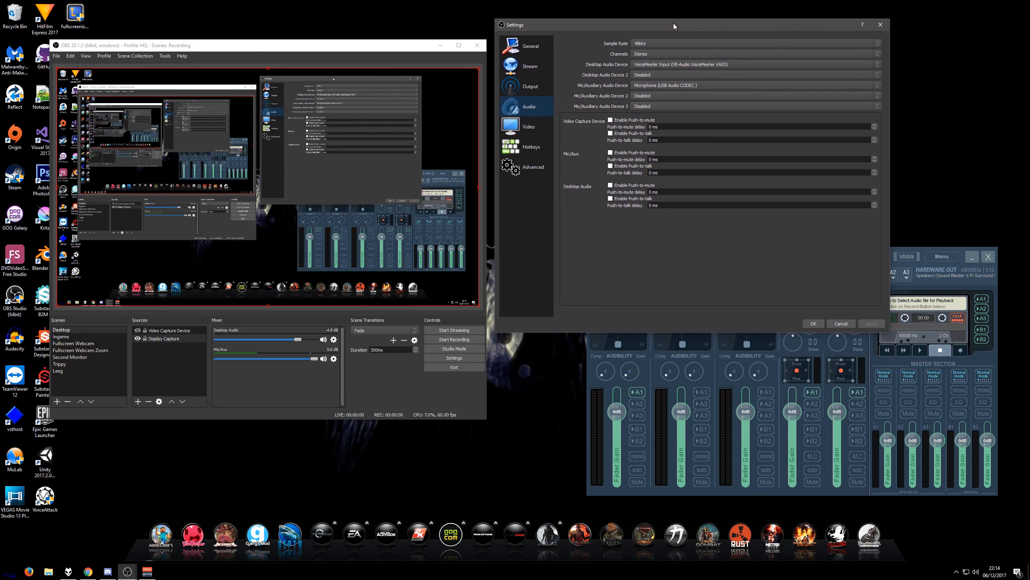
pyautogui.click(672, 72)
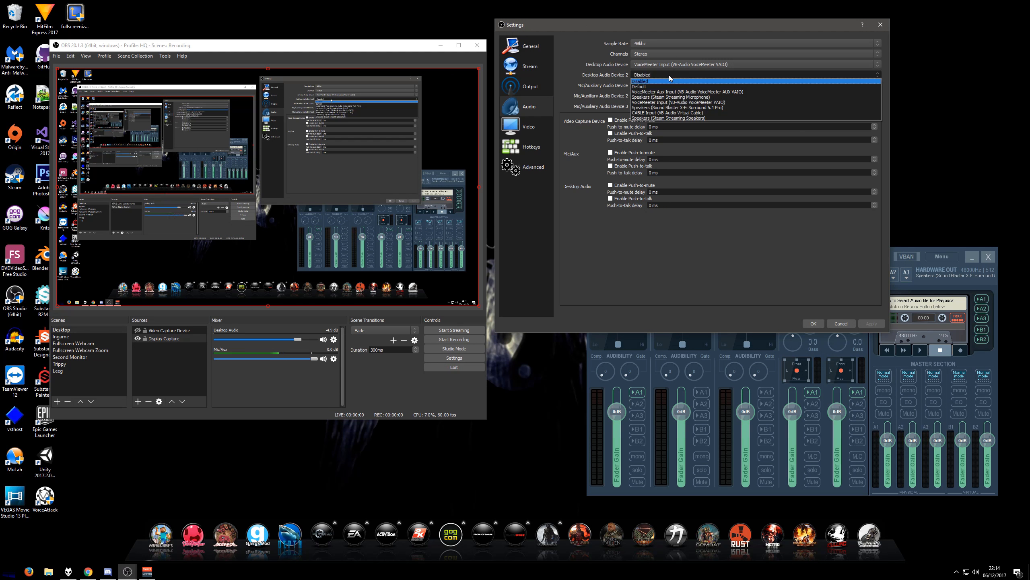
pyautogui.click(715, 92)
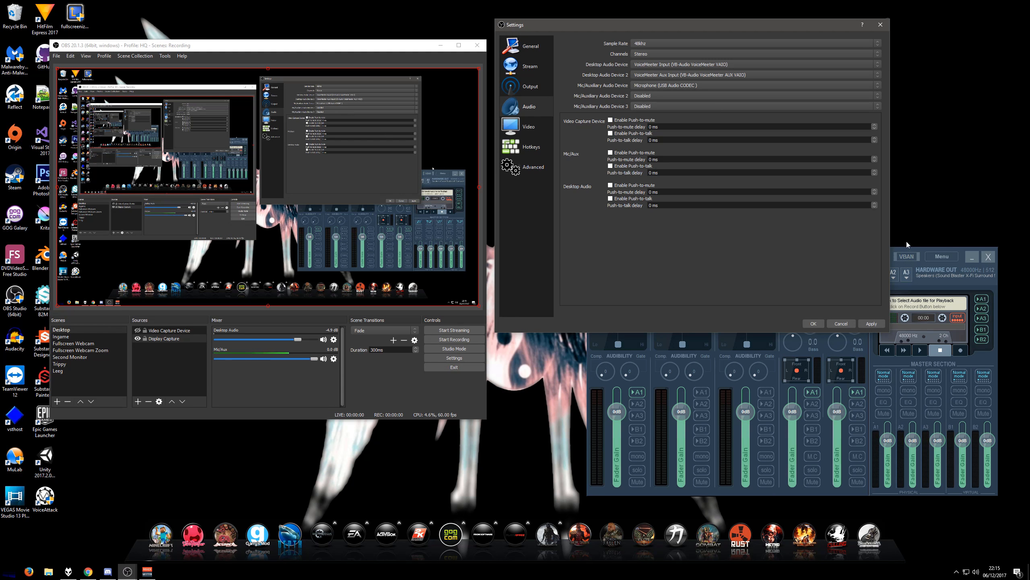
# Step: Check the VoiceMeeter inputs and set Mic/Auxiliary Audio Device 2 in OBS to CABLE Output (VB-Audio Virtual Cable)
pyautogui.moveTo(915, 247); pyautogui.dragTo(892, 251)
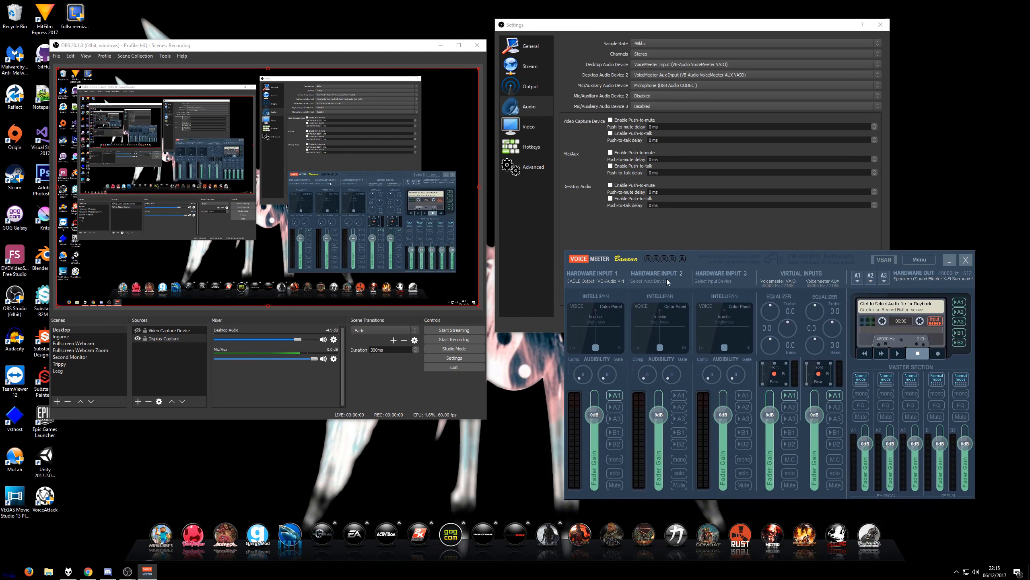
pyautogui.click(647, 229)
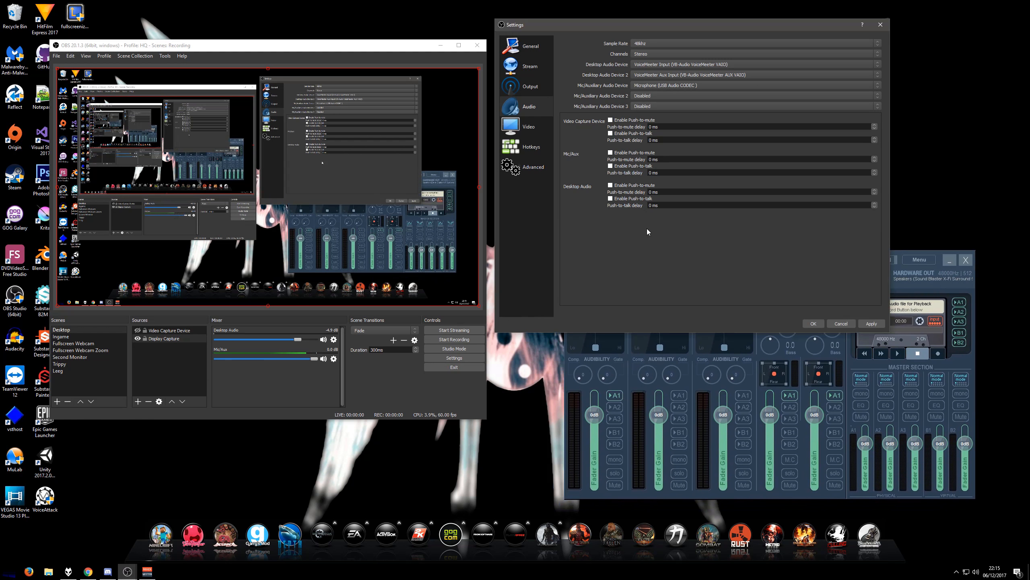
pyautogui.click(907, 251)
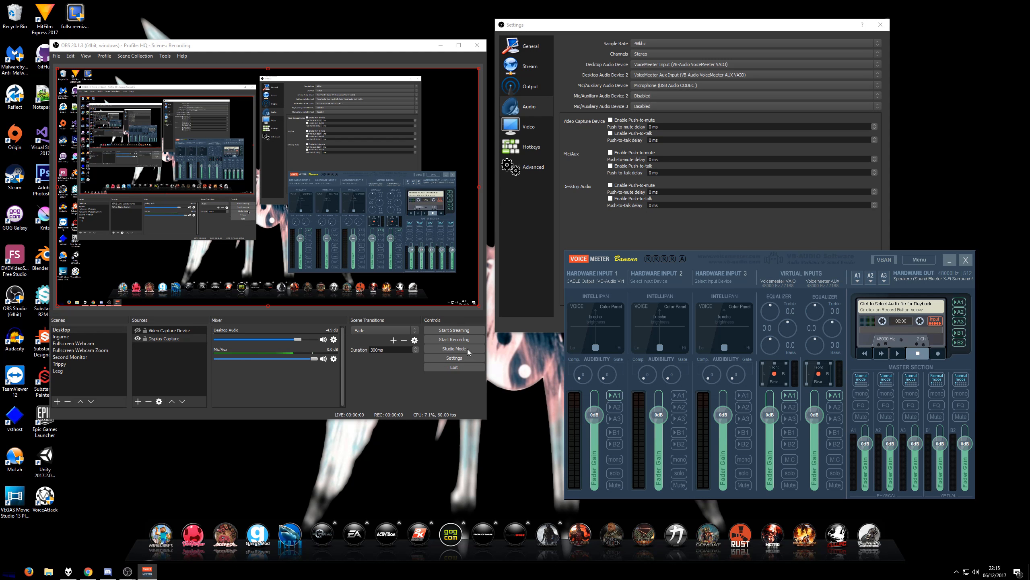
pyautogui.click(655, 95)
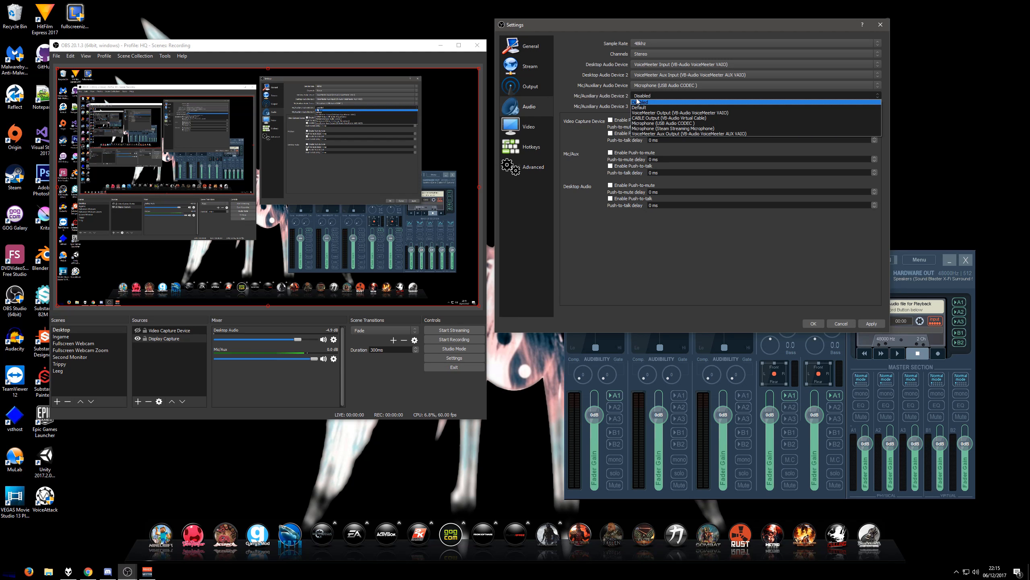
pyautogui.click(657, 118)
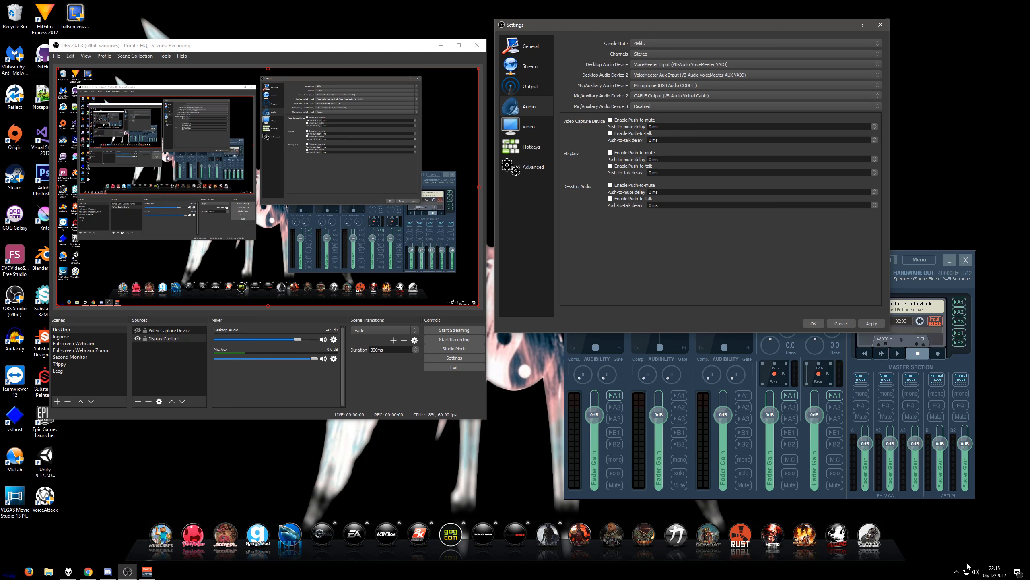
# Step: Look through the Windows recording devices for CABLE Output and the VoiceMeeter outputs, and close the Sound dialog
pyautogui.rightClick(980, 575)
pyautogui.rightClick(977, 573)
pyautogui.click(963, 556)
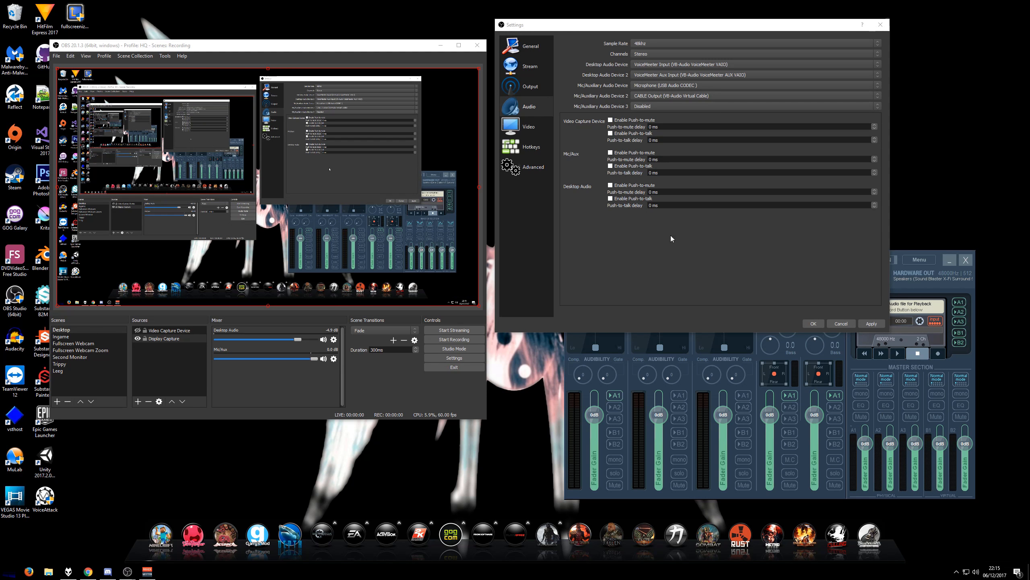
pyautogui.moveTo(214, 130); pyautogui.dragTo(215, 191)
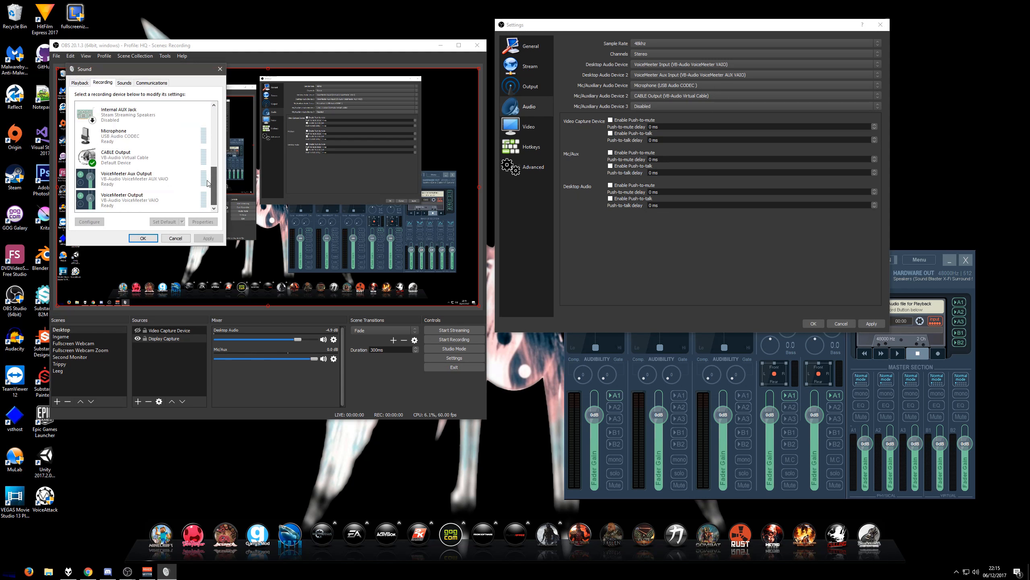
pyautogui.click(151, 238)
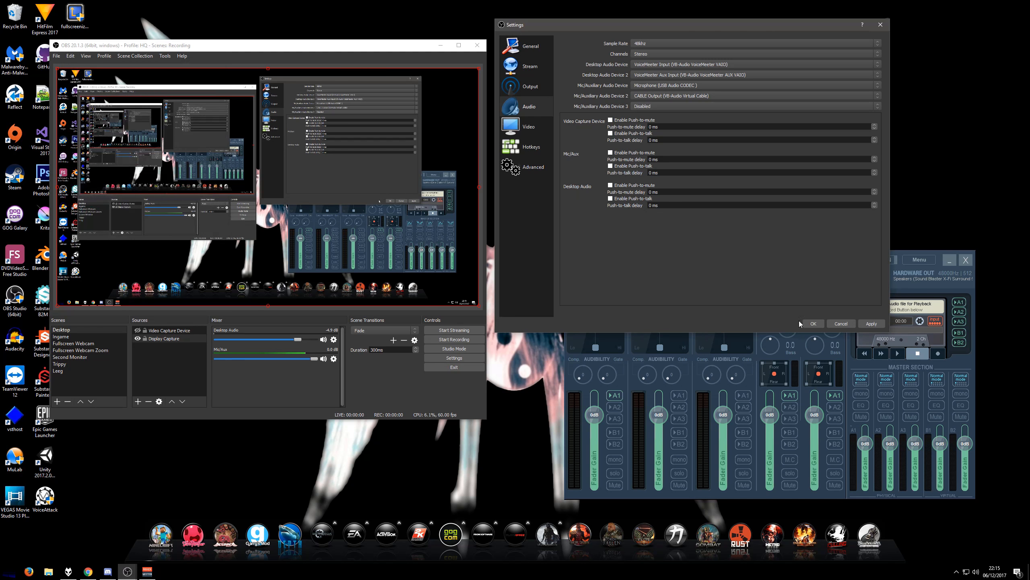
# Step: Confirm the OBS audio settings and briefly play the foobar2000 track beside the OBS mixer to test the Mic/Aux 2 meter
pyautogui.click(68, 571)
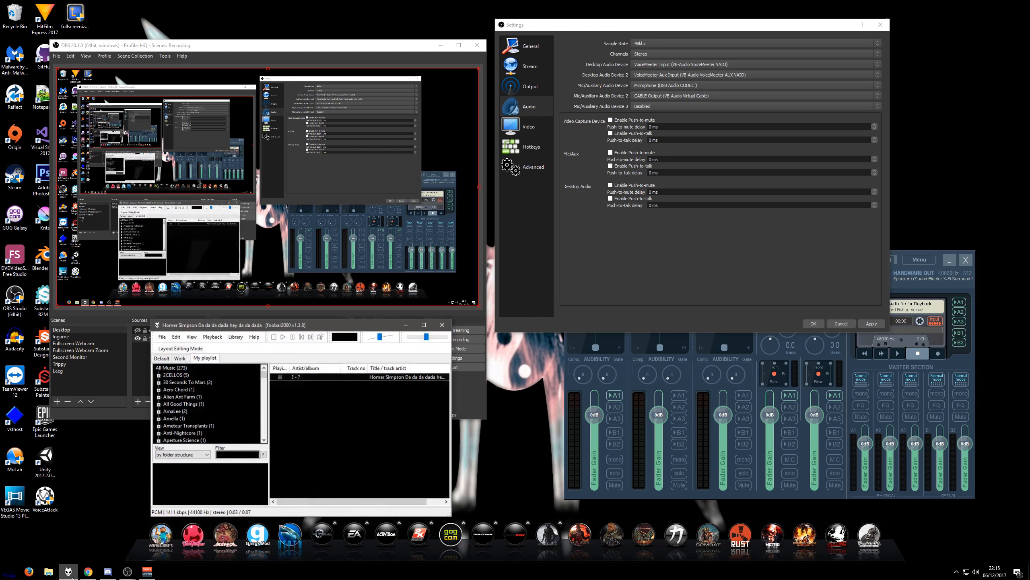
pyautogui.click(814, 325)
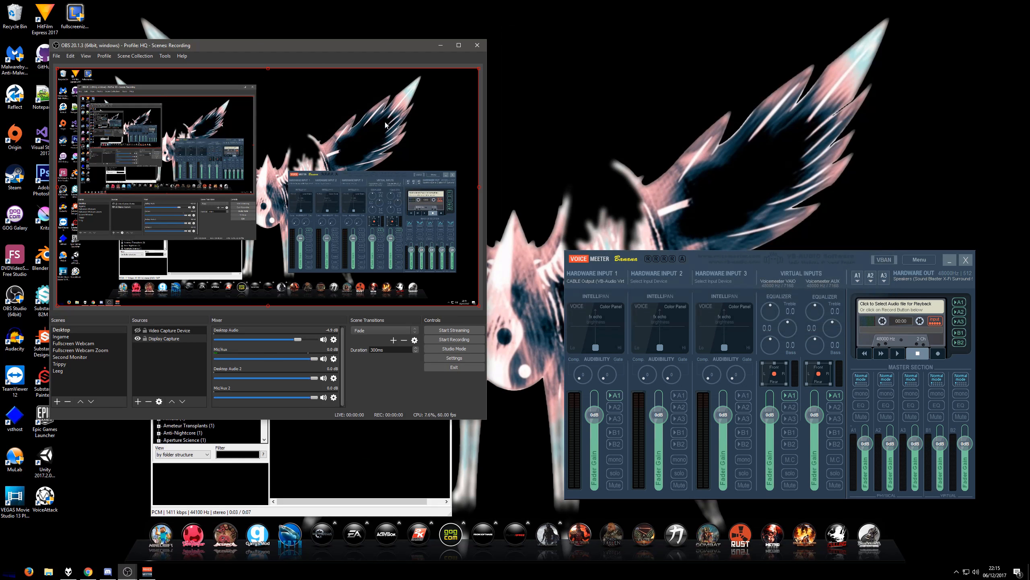
pyautogui.click(333, 456)
pyautogui.click(277, 313)
pyautogui.click(324, 440)
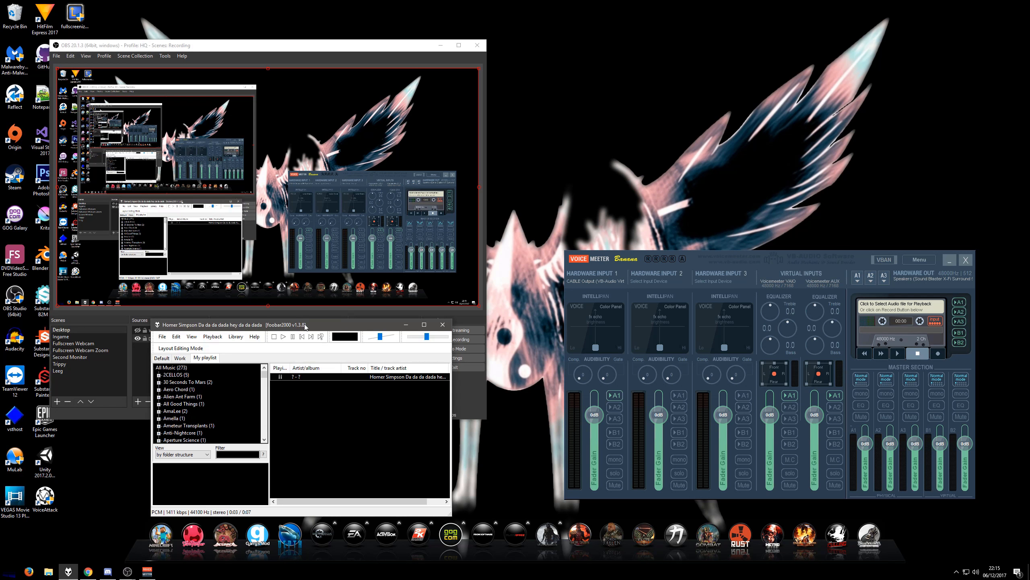
pyautogui.moveTo(304, 324); pyautogui.dragTo(643, 270)
pyautogui.click(621, 283)
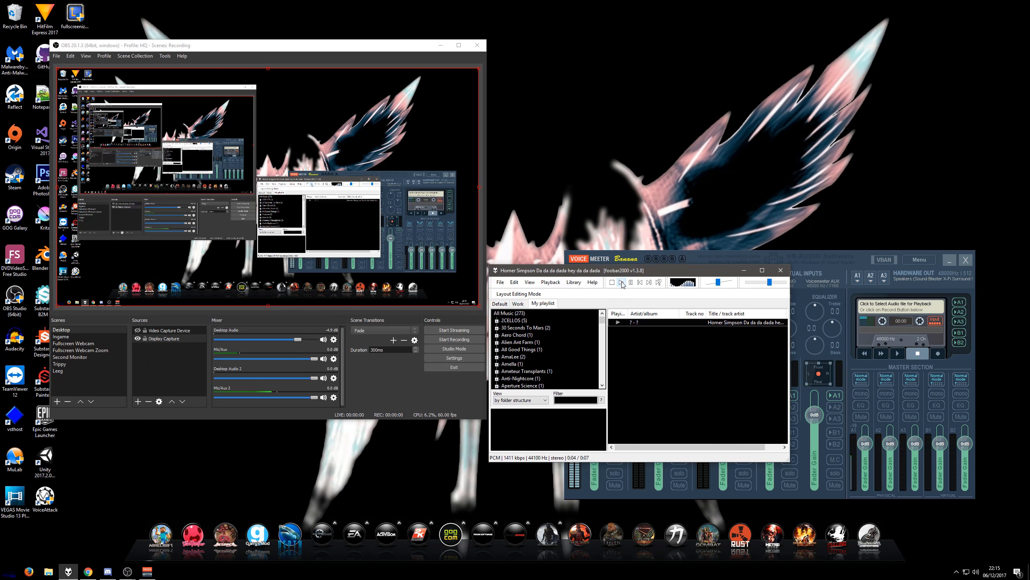
pyautogui.click(630, 283)
pyautogui.click(744, 271)
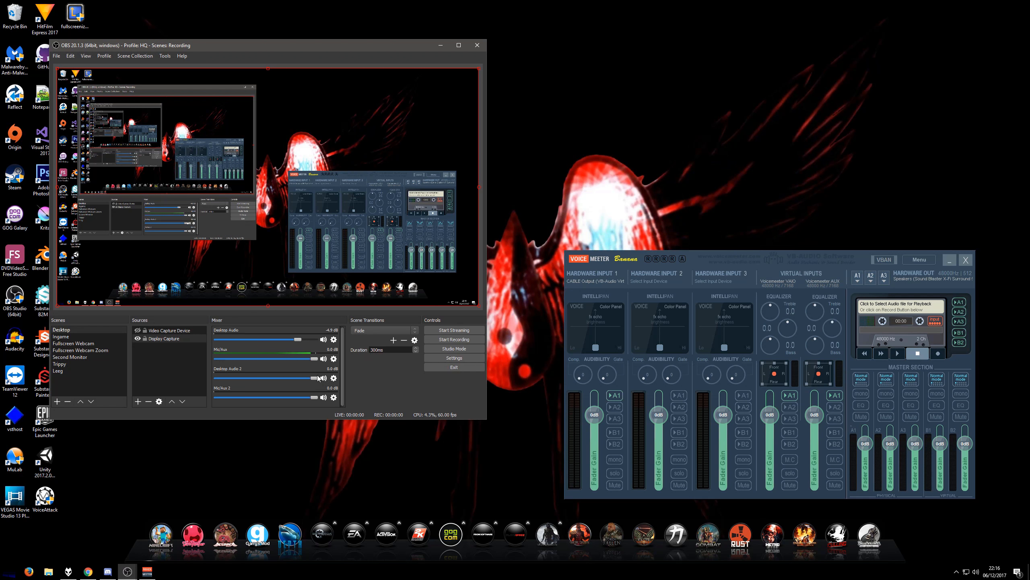
# Step: Lower Desktop Audio 2 and Mic/Aux 2 to -4.9 dB in the OBS mixer and open Advanced Audio Properties beside it
pyautogui.moveTo(289, 378); pyautogui.dragTo(299, 397)
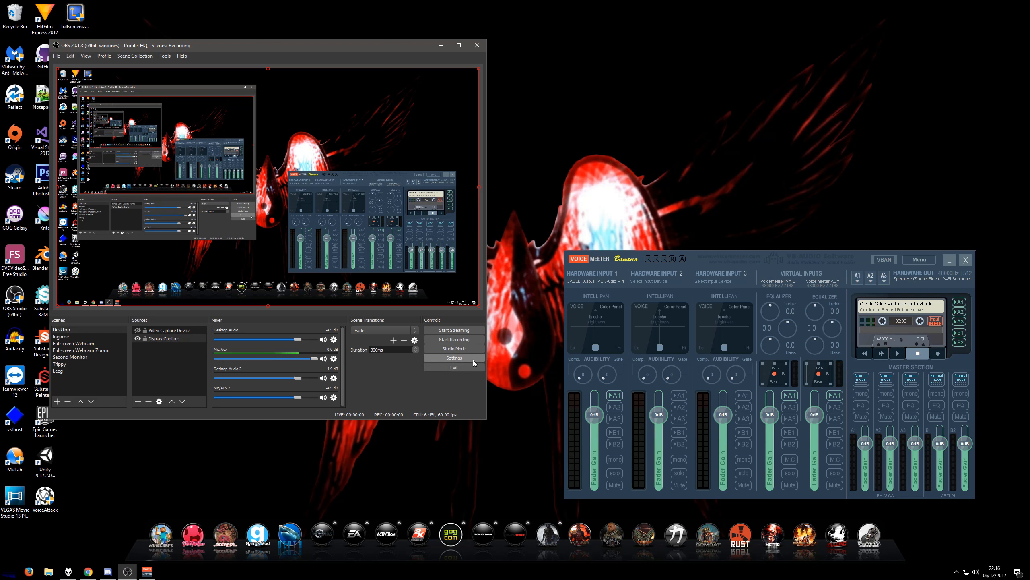
pyautogui.click(334, 359)
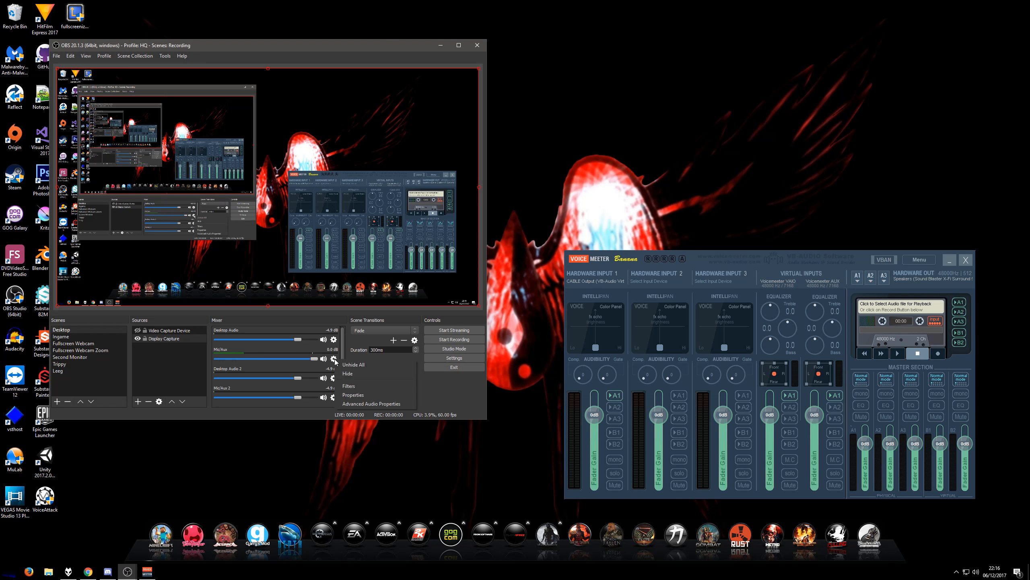
pyautogui.click(361, 405)
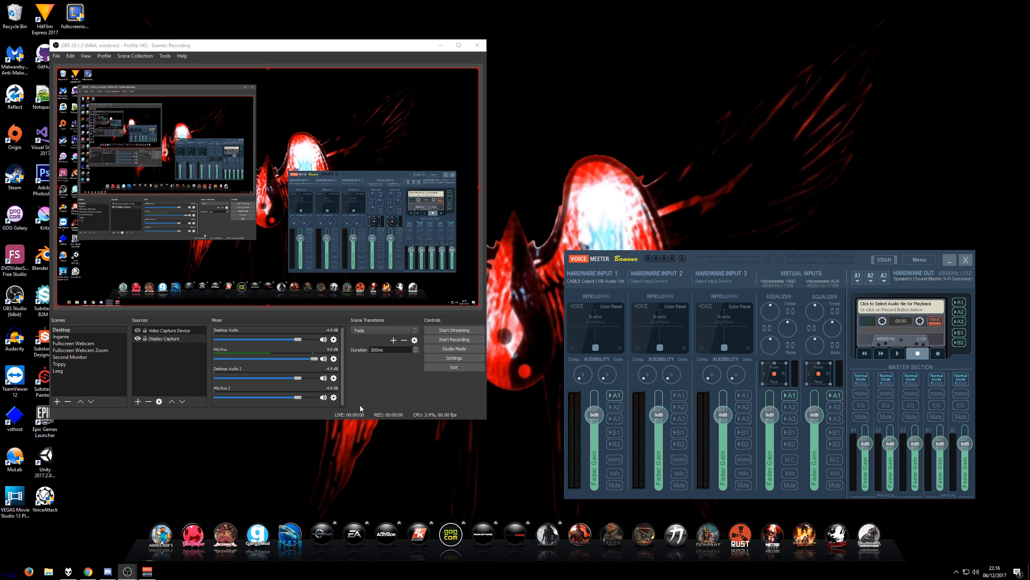
pyautogui.moveTo(333, 159); pyautogui.dragTo(690, 130)
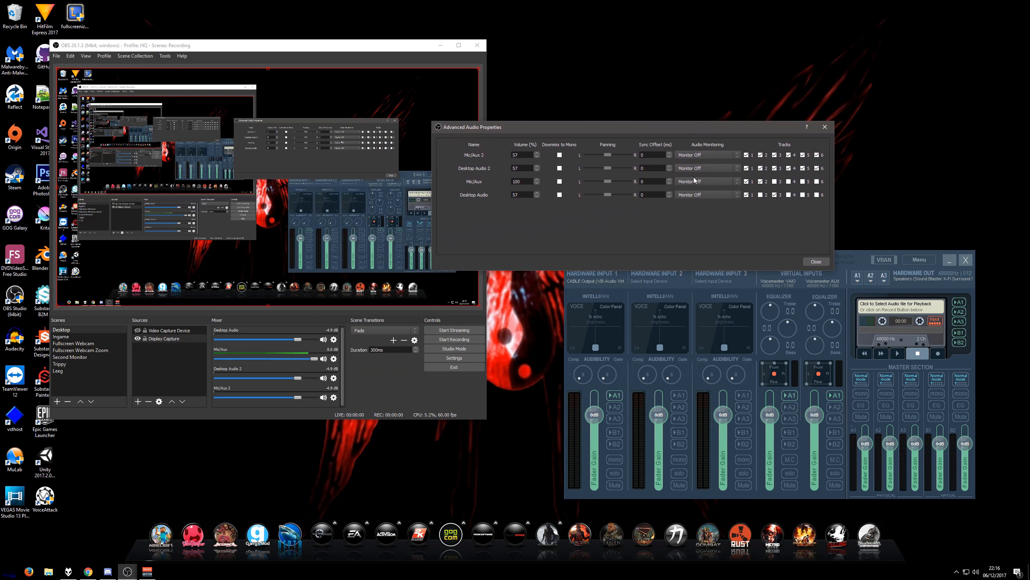
# Step: Clear tracks 2 to 6 for the four audio sources in Advanced Audio Properties, leaving only track 1 enabled
pyautogui.click(817, 168)
pyautogui.click(803, 154)
pyautogui.click(789, 155)
pyautogui.click(788, 168)
pyautogui.click(774, 155)
pyautogui.click(775, 168)
pyautogui.click(761, 155)
pyautogui.click(760, 168)
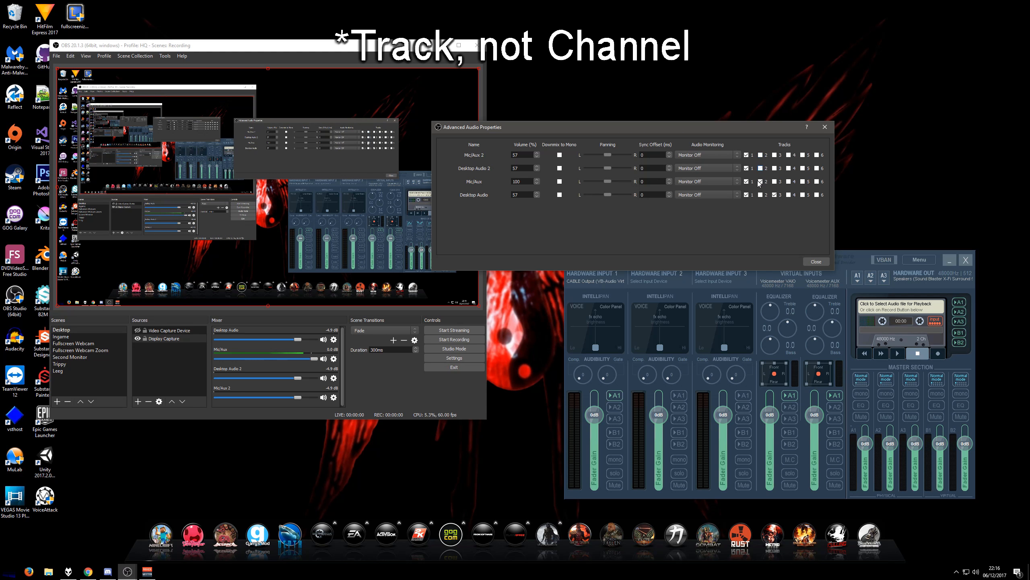
pyautogui.click(760, 182)
pyautogui.click(774, 194)
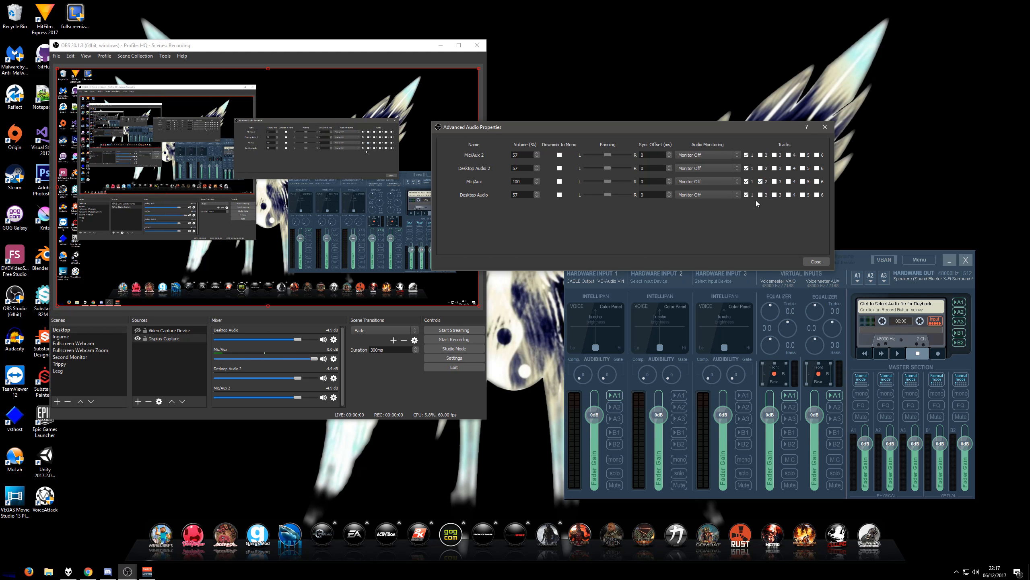
# Step: Enable track 3 for Desktop Audio and track 5 for Mic/Aux 2, and close Advanced Audio Properties
pyautogui.click(774, 195)
pyautogui.click(804, 156)
pyautogui.click(821, 262)
# Step: In the OBS output settings for recording, enable audio track 5 and confirm the settings
pyautogui.click(470, 360)
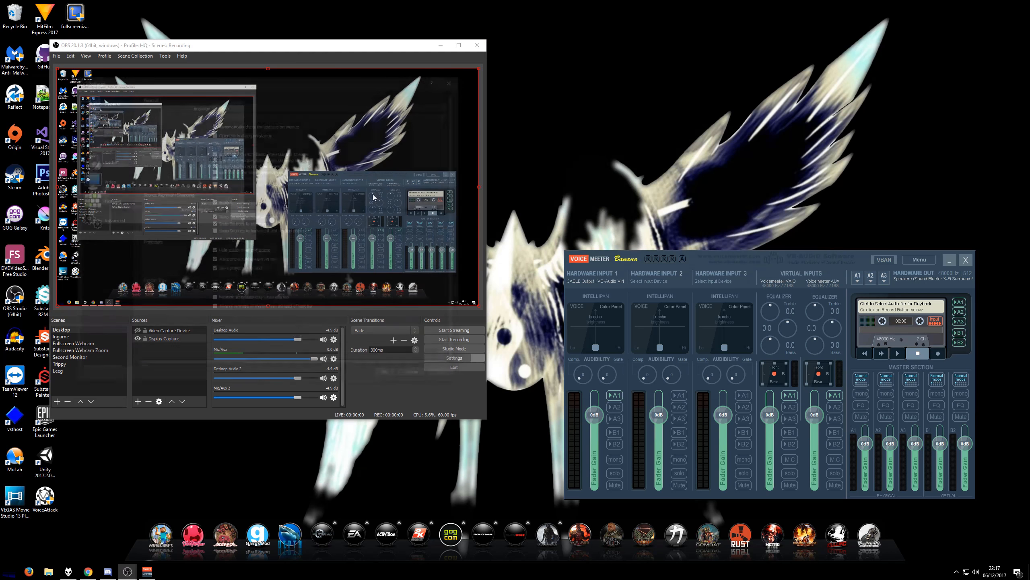
pyautogui.moveTo(226, 79); pyautogui.dragTo(707, 93)
pyautogui.click(584, 153)
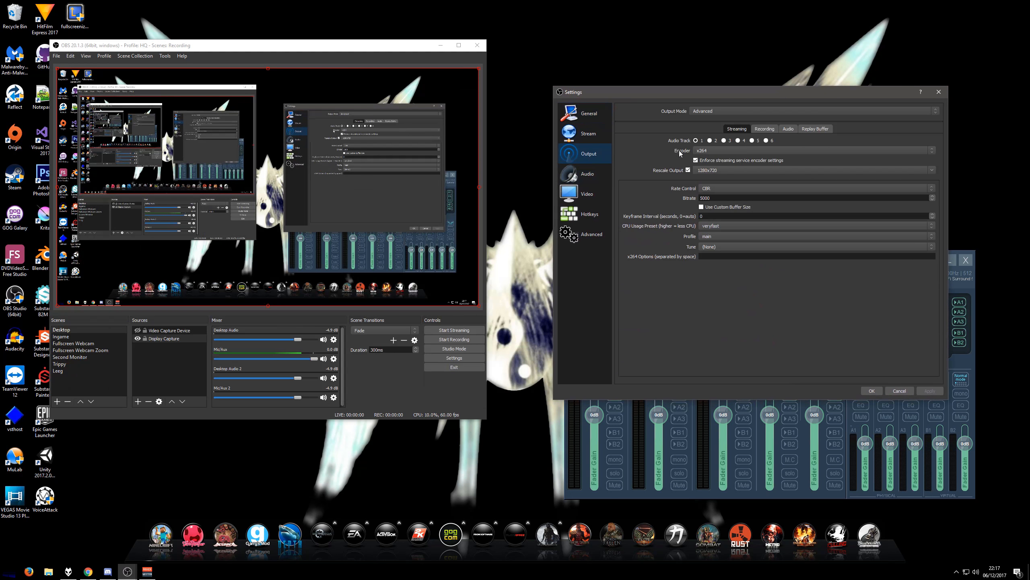
pyautogui.click(764, 128)
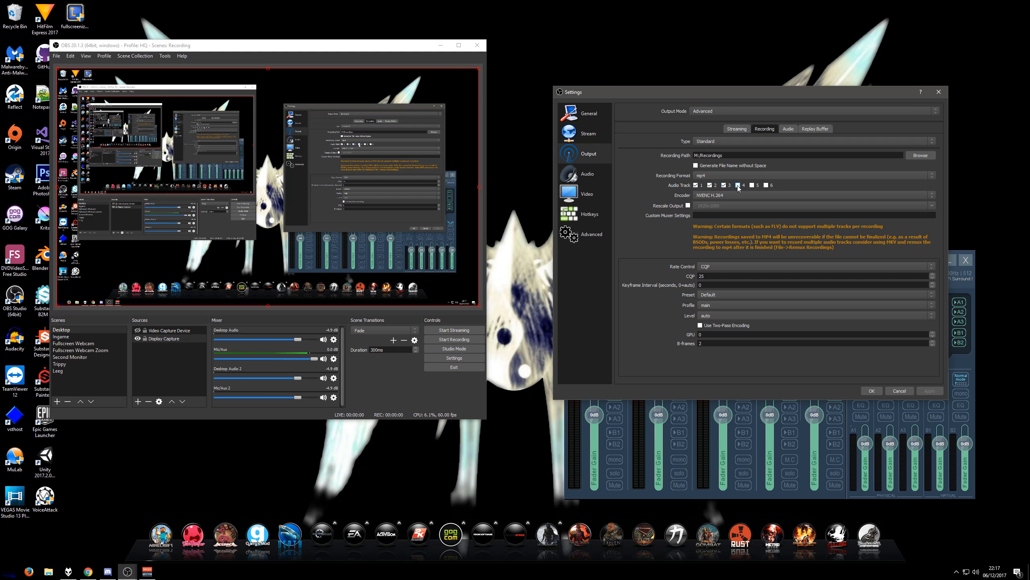
pyautogui.click(752, 185)
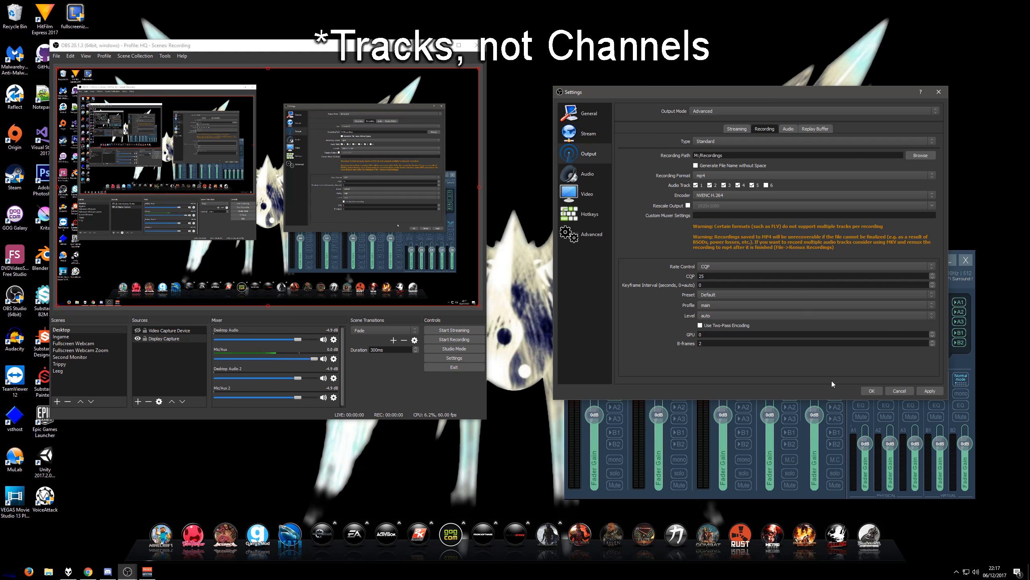
pyautogui.click(871, 391)
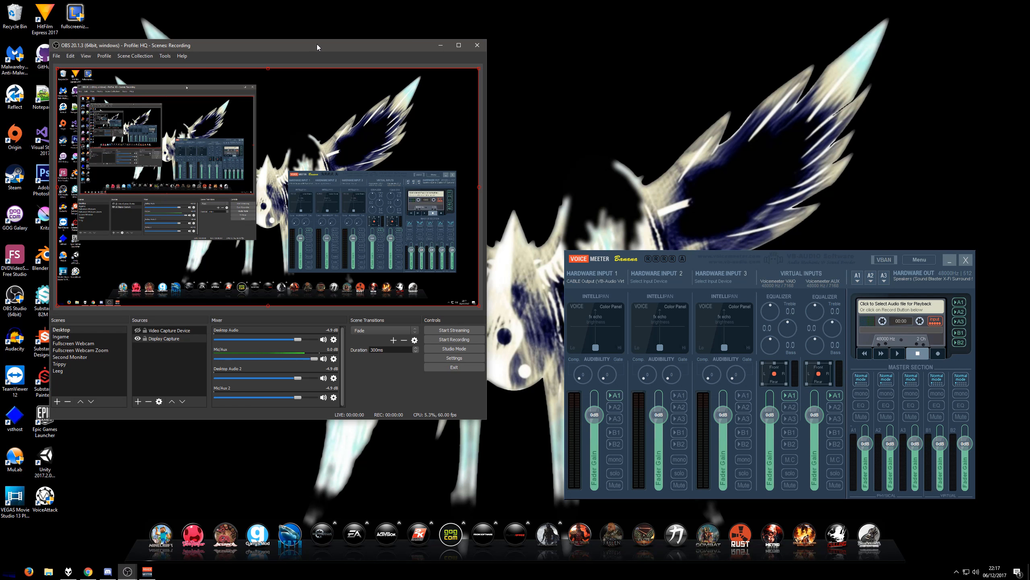
# Step: Launch a second OBS instance, start a recording in it and place its window beside the first one
pyautogui.moveTo(317, 44)
pyautogui.mouseDown()
pyautogui.moveTo(355, 41)
pyautogui.moveTo(330, 39)
pyautogui.mouseUp()
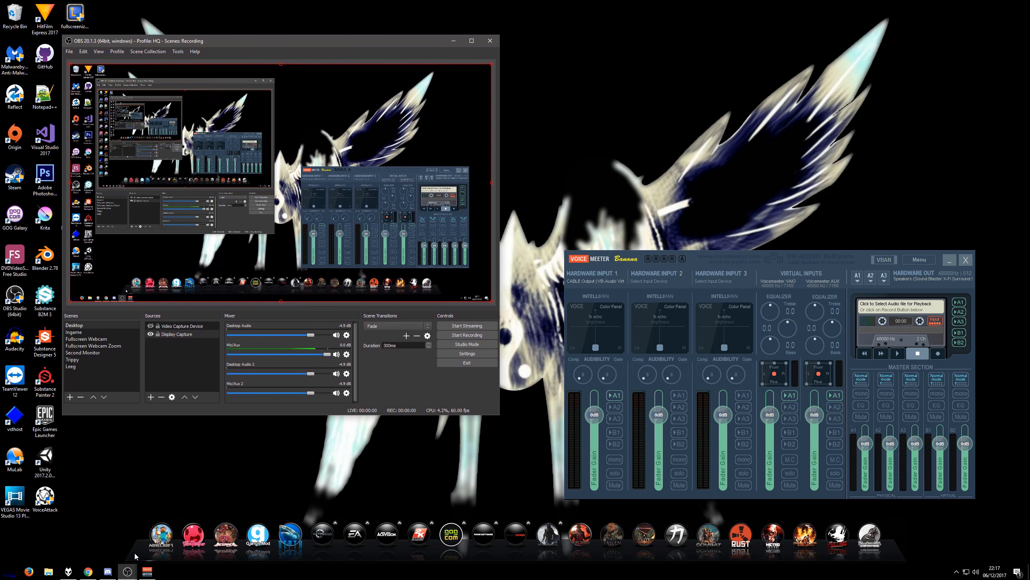
pyautogui.click(127, 571)
pyautogui.click(131, 541)
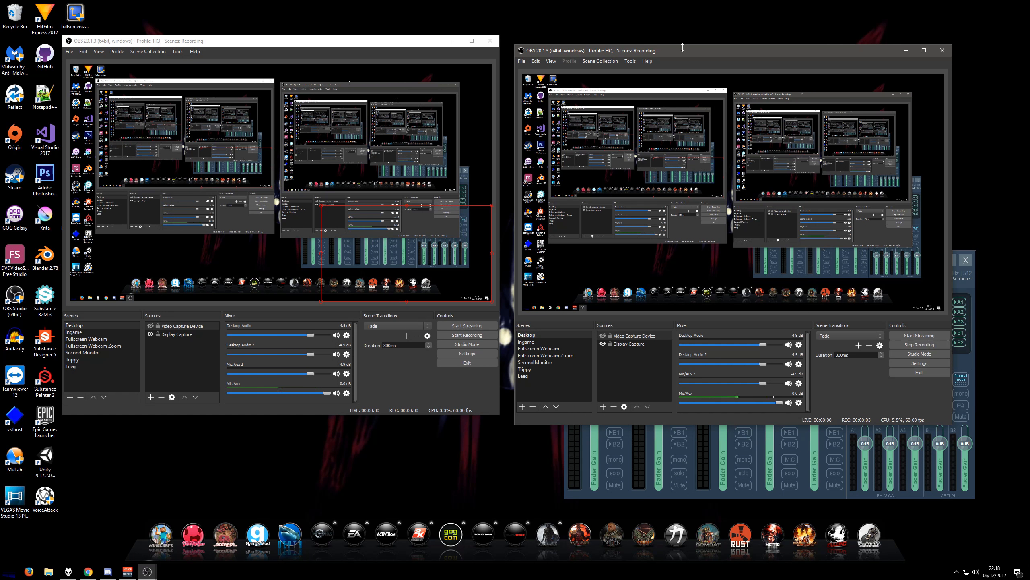
pyautogui.moveTo(702, 93); pyautogui.dragTo(725, 45)
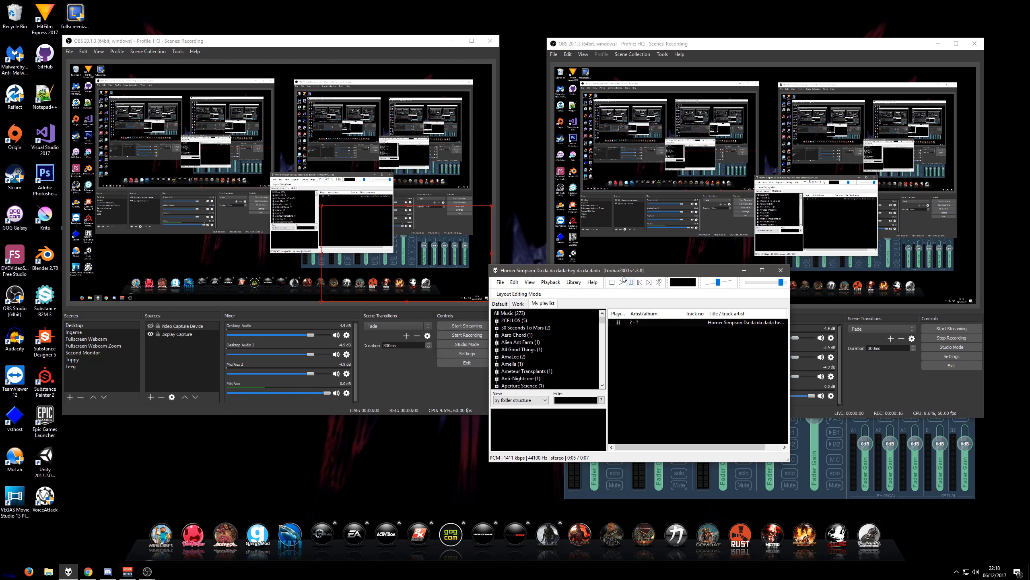
# Step: Play the track in foobar2000 with its window moved below the OBS previews, and minimise foobar2000
pyautogui.click(621, 282)
pyautogui.moveTo(580, 276); pyautogui.dragTo(362, 317)
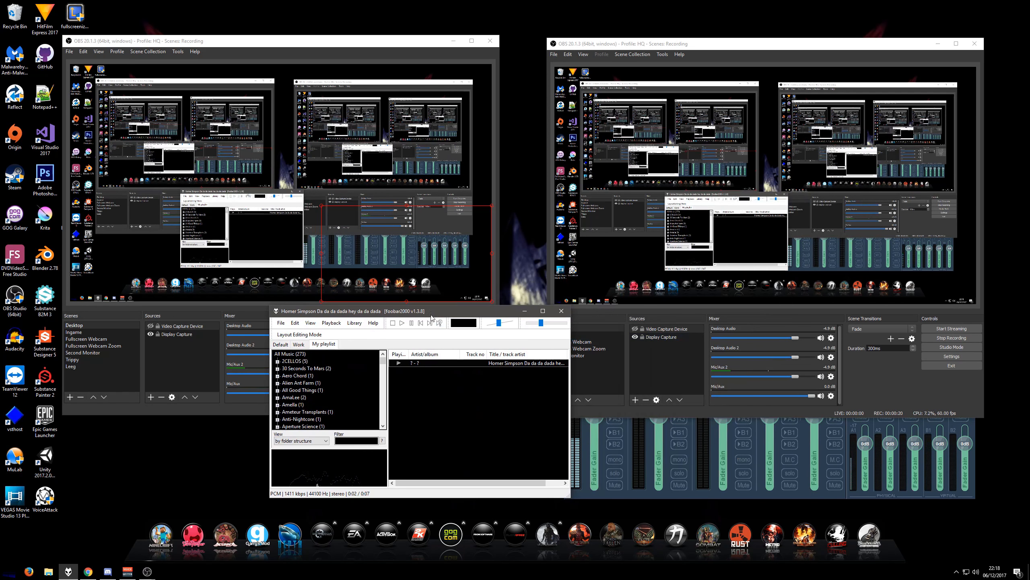
pyautogui.click(525, 311)
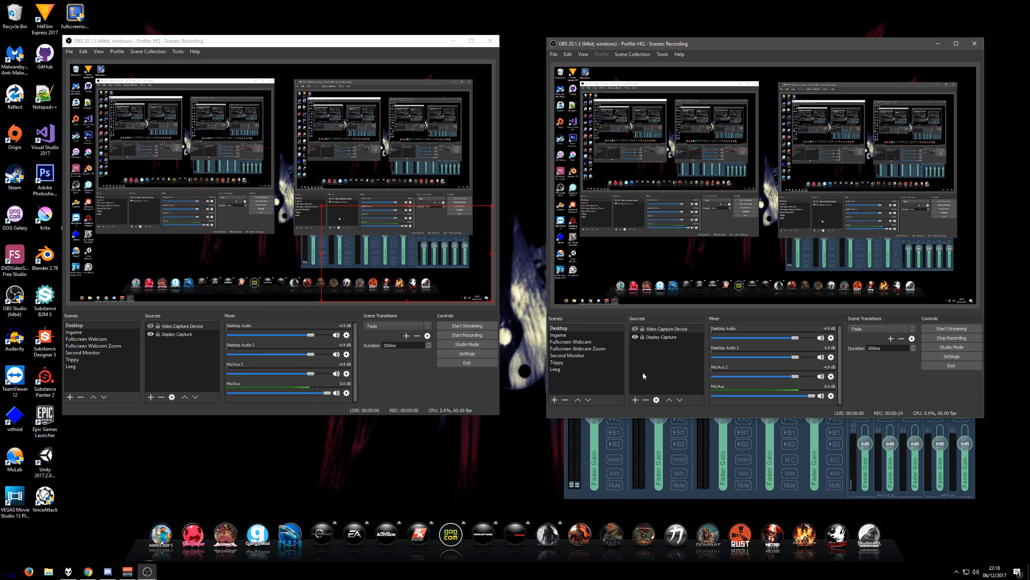
# Step: Switch to Chrome and play the YouTube video as desktop audio with the OBS recording mixer uncovered, and minimise the browser
pyautogui.click(88, 571)
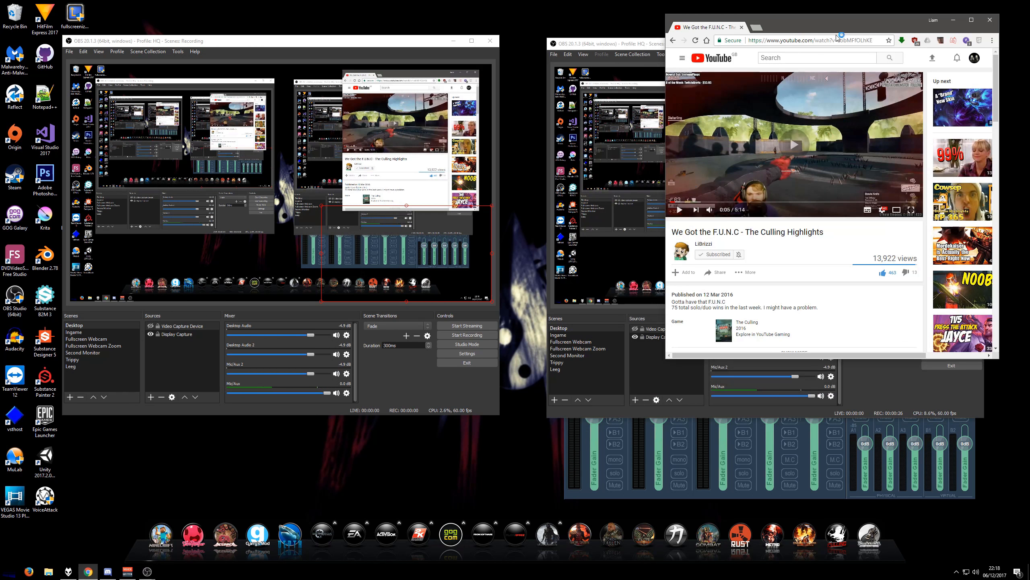
pyautogui.moveTo(918, 23); pyautogui.dragTo(491, 56)
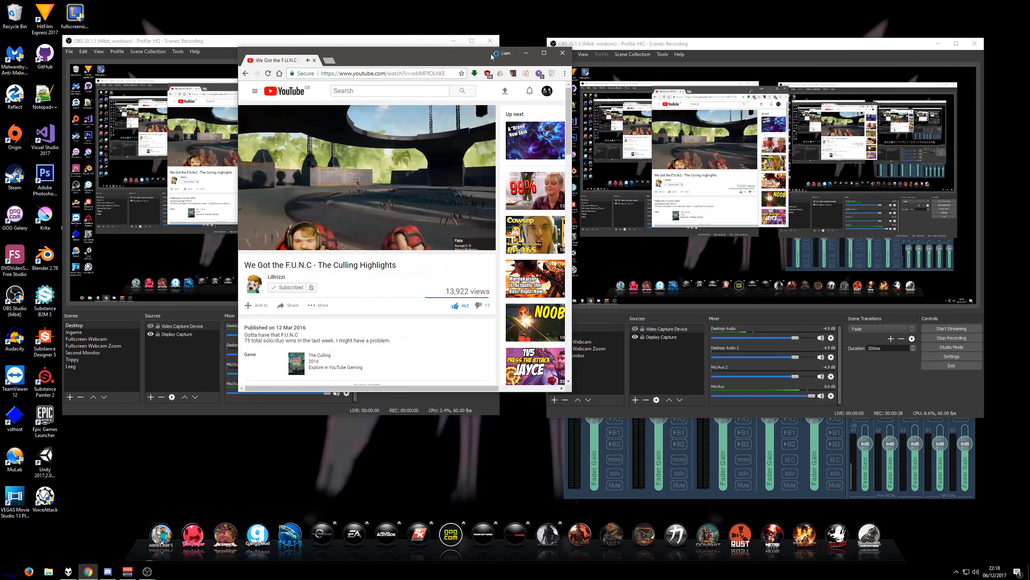
pyautogui.click(526, 53)
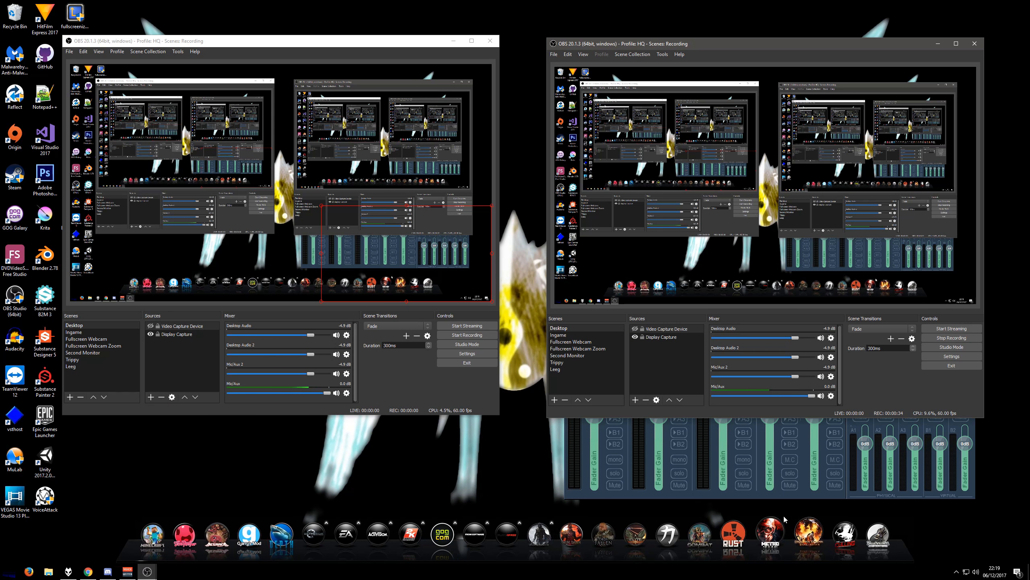
# Step: Bring VoiceMeeter Banana to the front to view its input strips, and minimise it
pyautogui.click(697, 496)
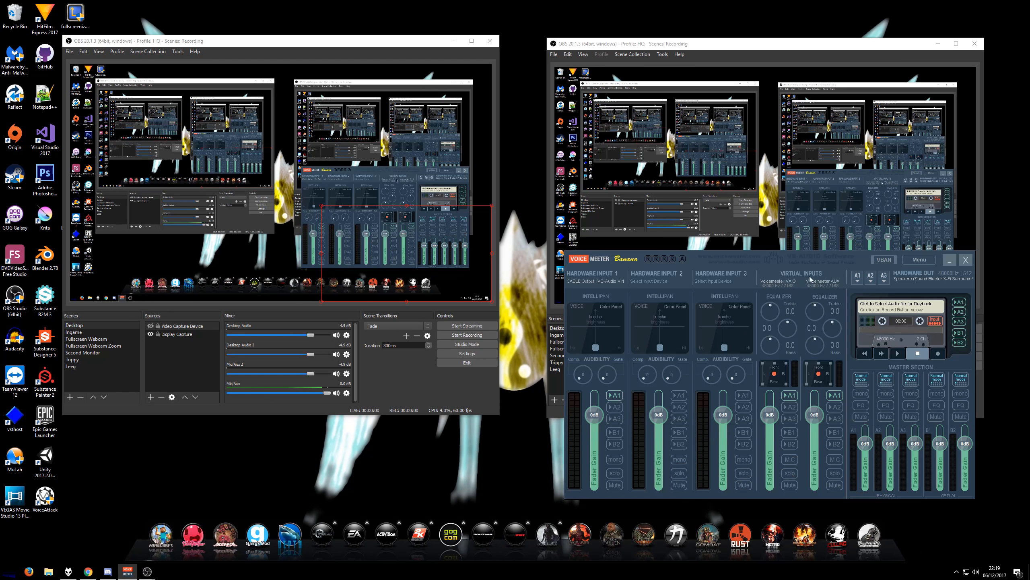
pyautogui.moveTo(864, 260); pyautogui.dragTo(813, 235)
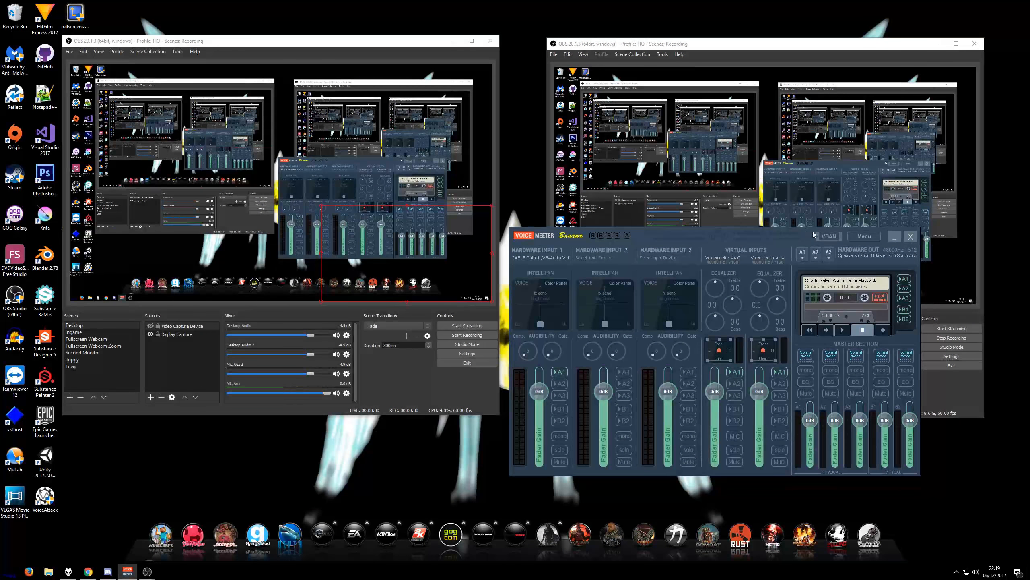
pyautogui.click(891, 239)
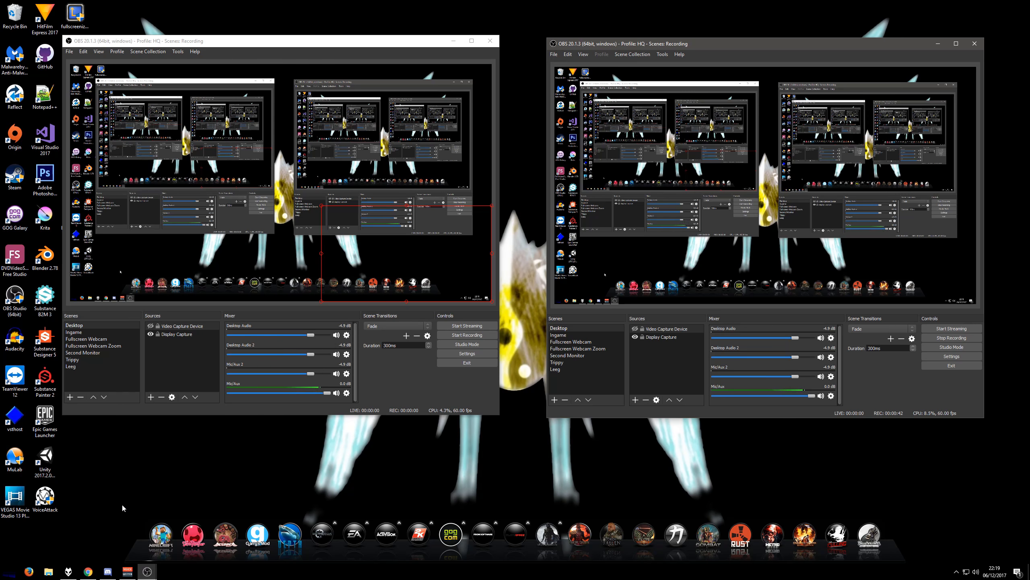
pyautogui.click(15, 503)
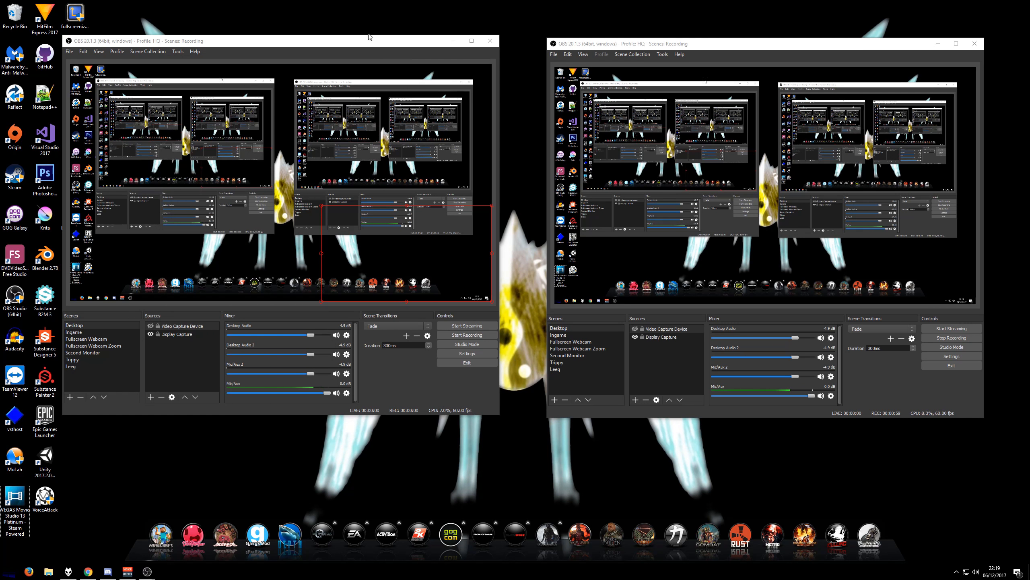
pyautogui.moveTo(371, 37); pyautogui.dragTo(368, 37)
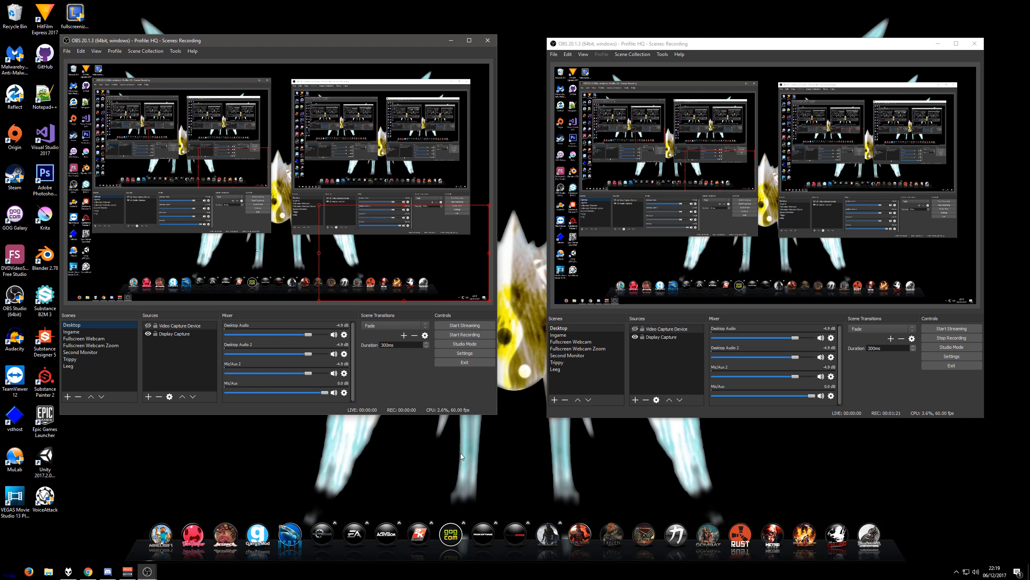
# Step: Restore the VoiceMeeter Banana window and look through the Intellipan panel views of Hardware Input 2
pyautogui.click(128, 572)
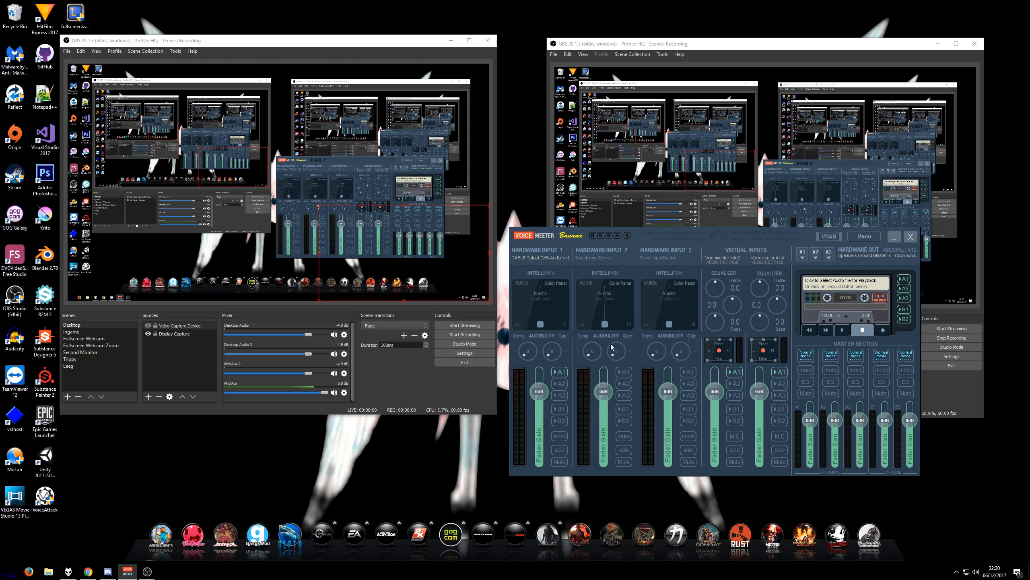
pyautogui.rightClick(605, 297)
pyautogui.rightClick(614, 324)
# Step: Open the filters of the Mic/Aux source in OBS to examine its audio filter list, and close the dialog
pyautogui.click(344, 392)
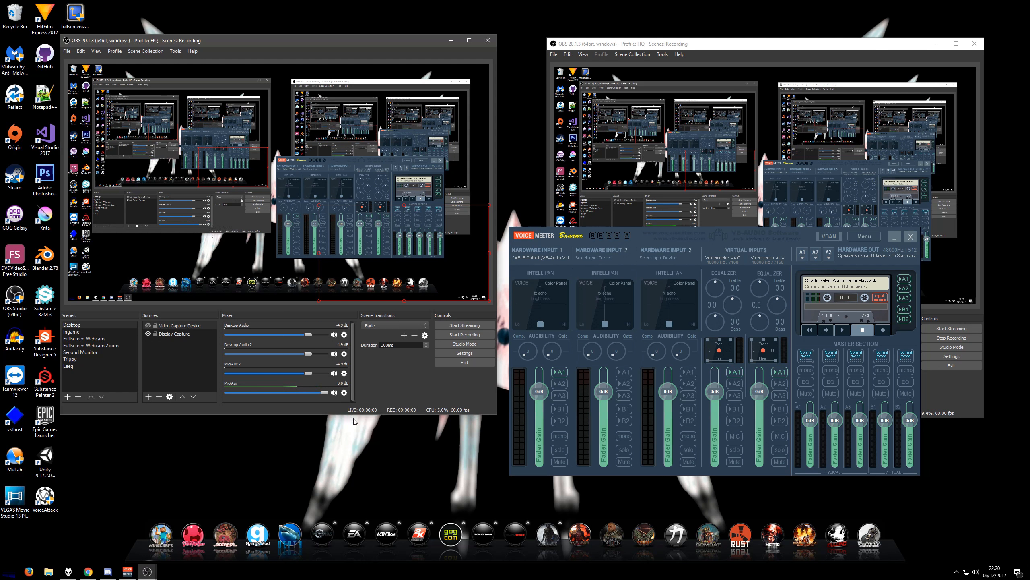
pyautogui.click(357, 421)
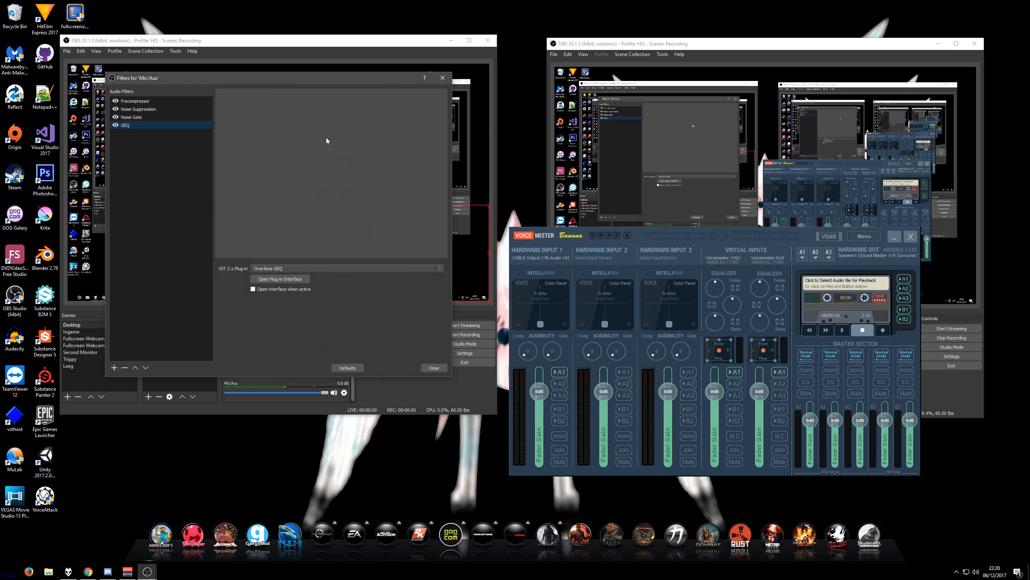
pyautogui.click(442, 77)
# Step: Open VoiceMeeter's VBAN network configuration to examine its incoming and outgoing streams, and close both the configuration and VoiceMeeter windows
pyautogui.moveTo(646, 239); pyautogui.dragTo(628, 253)
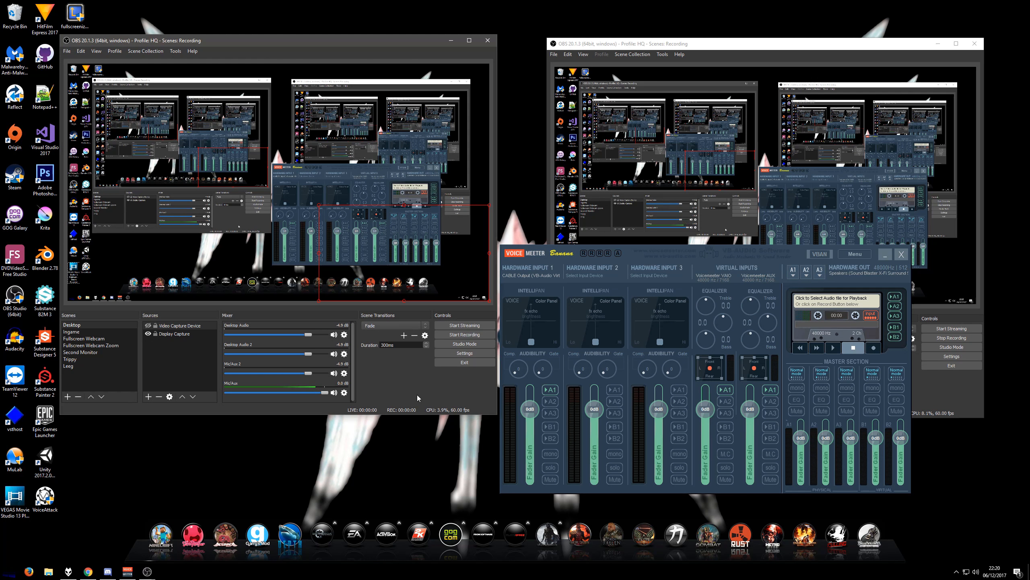
pyautogui.moveTo(627, 250); pyautogui.dragTo(627, 250)
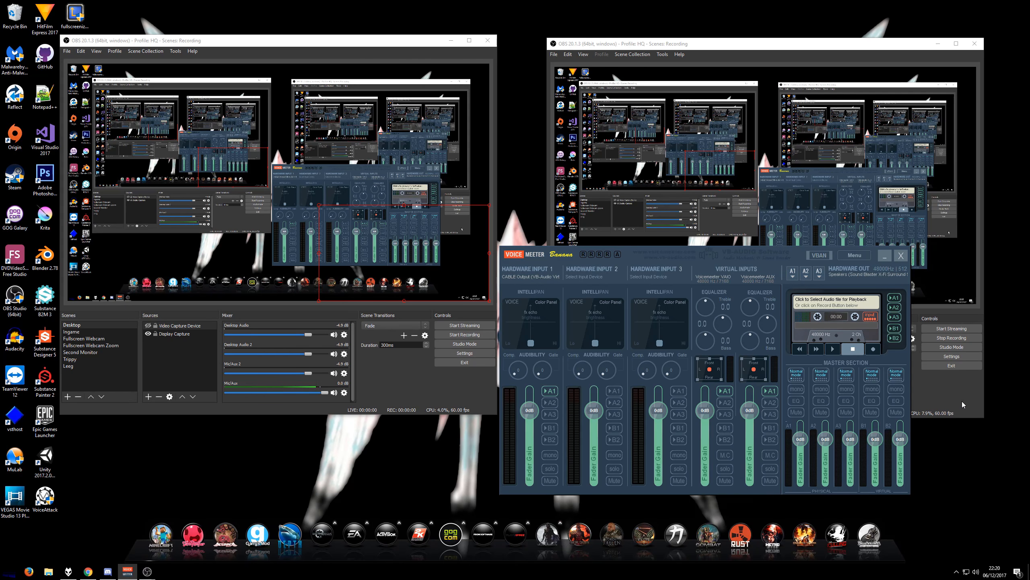
pyautogui.click(823, 256)
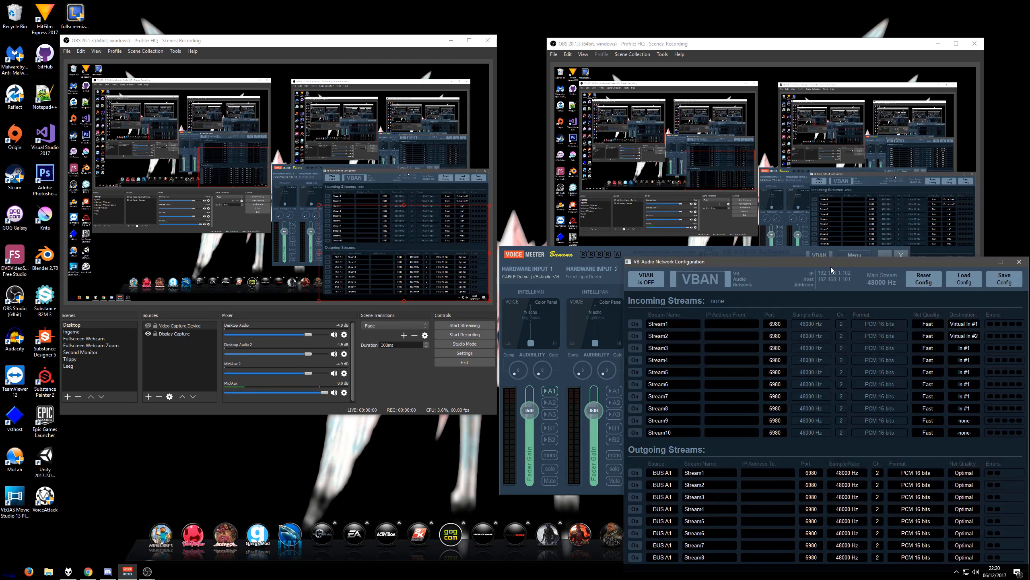
pyautogui.moveTo(831, 267); pyautogui.dragTo(602, 99)
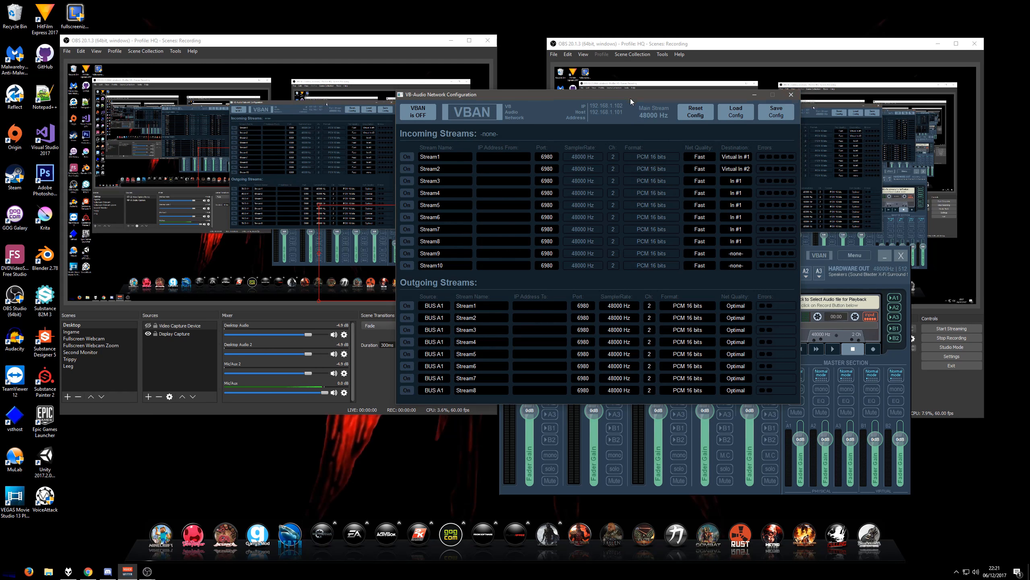
pyautogui.moveTo(630, 99); pyautogui.dragTo(576, 197)
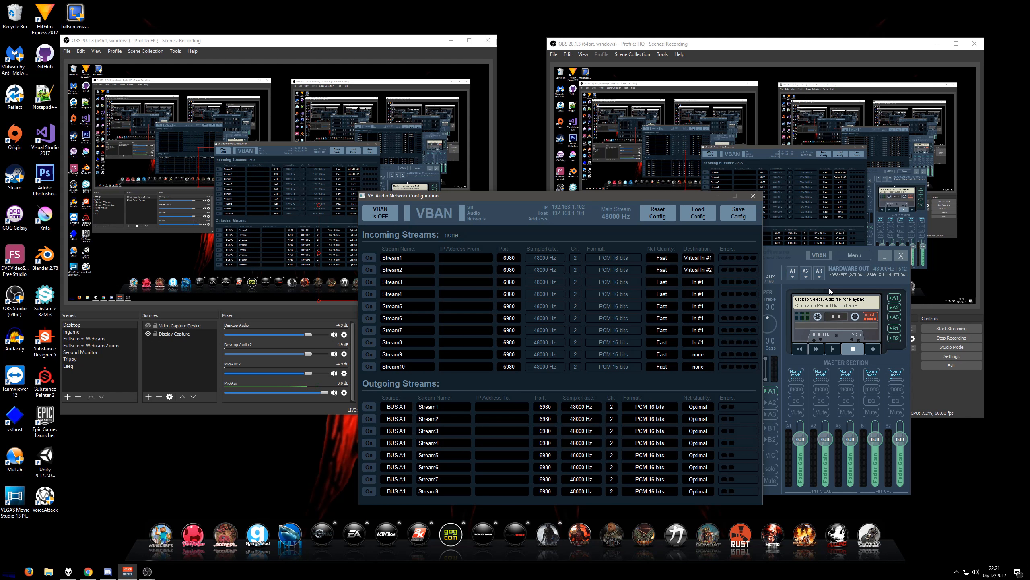
pyautogui.click(751, 196)
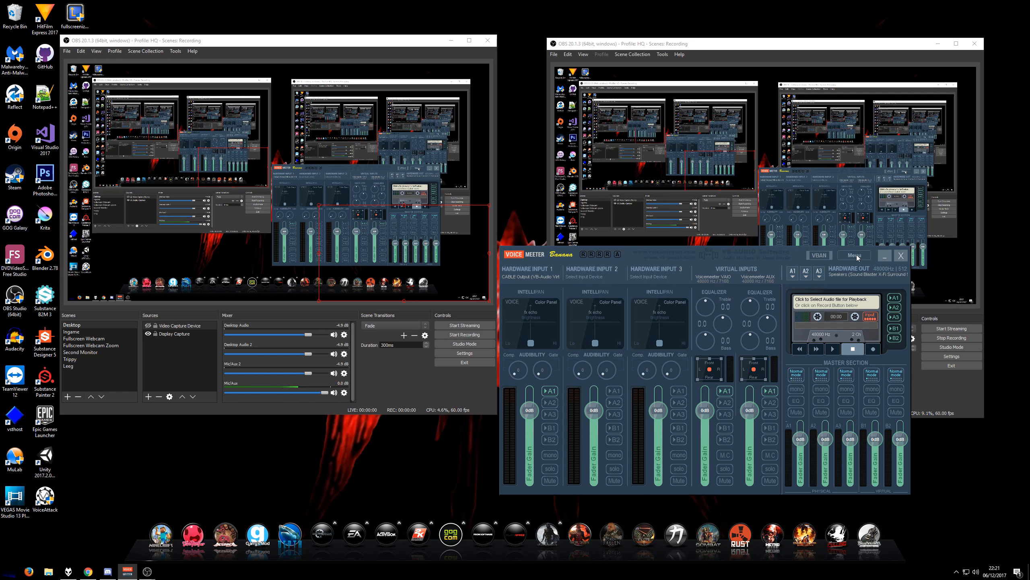
pyautogui.click(900, 255)
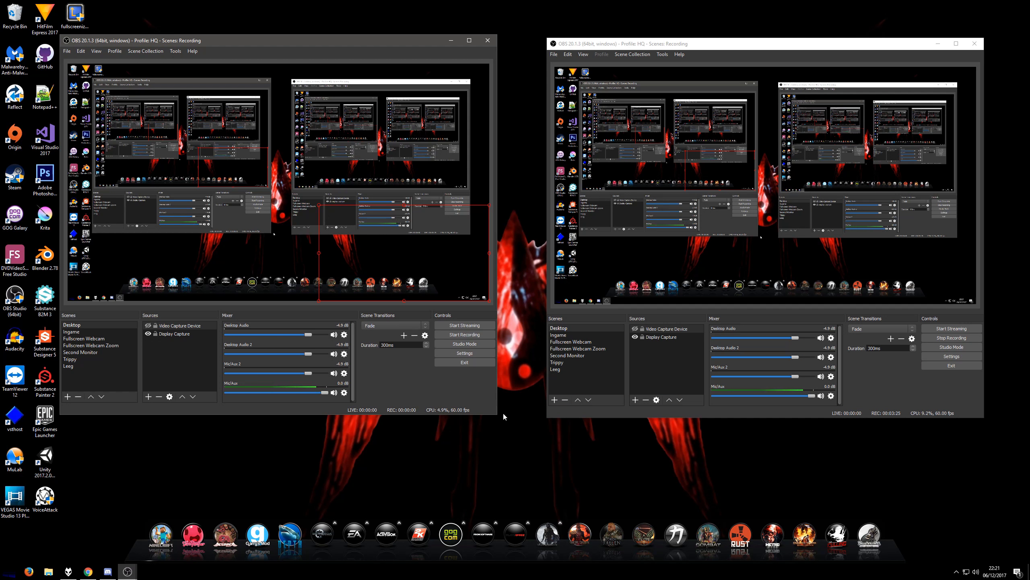